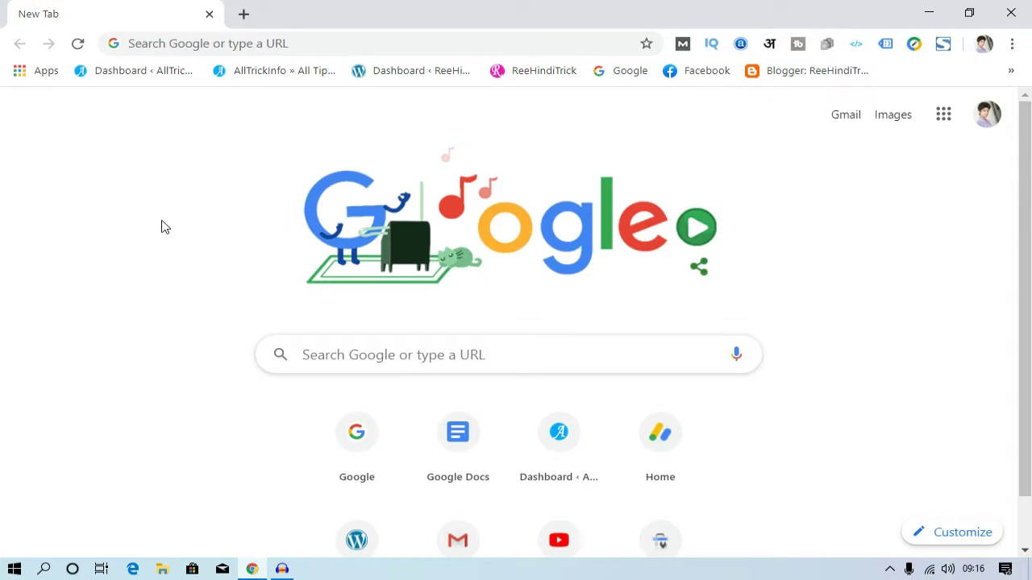
# Open the Google Forms site and create a new blank form.
pyautogui.click(224, 46)
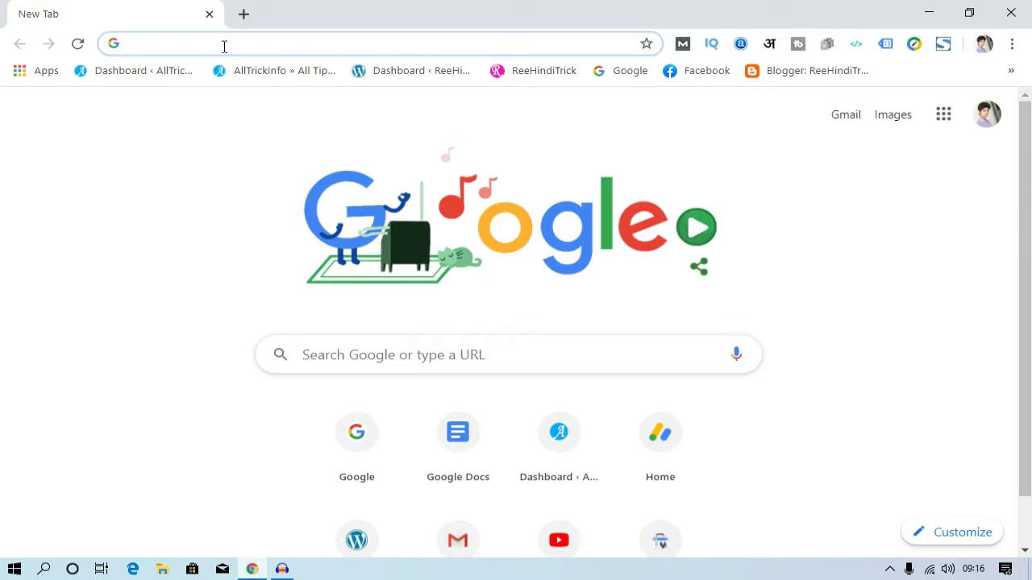
pyautogui.write('goo')
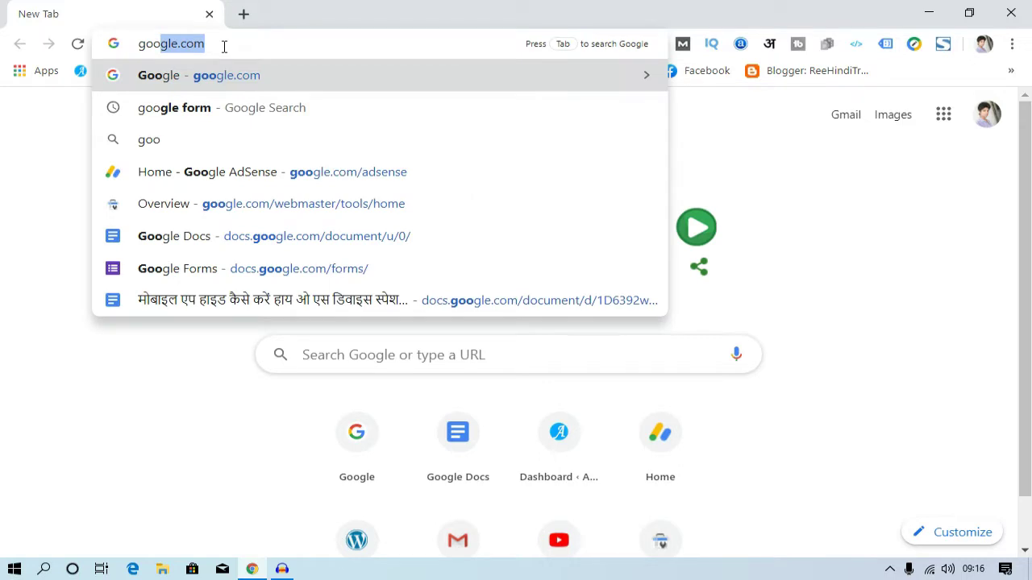
pyautogui.click(285, 268)
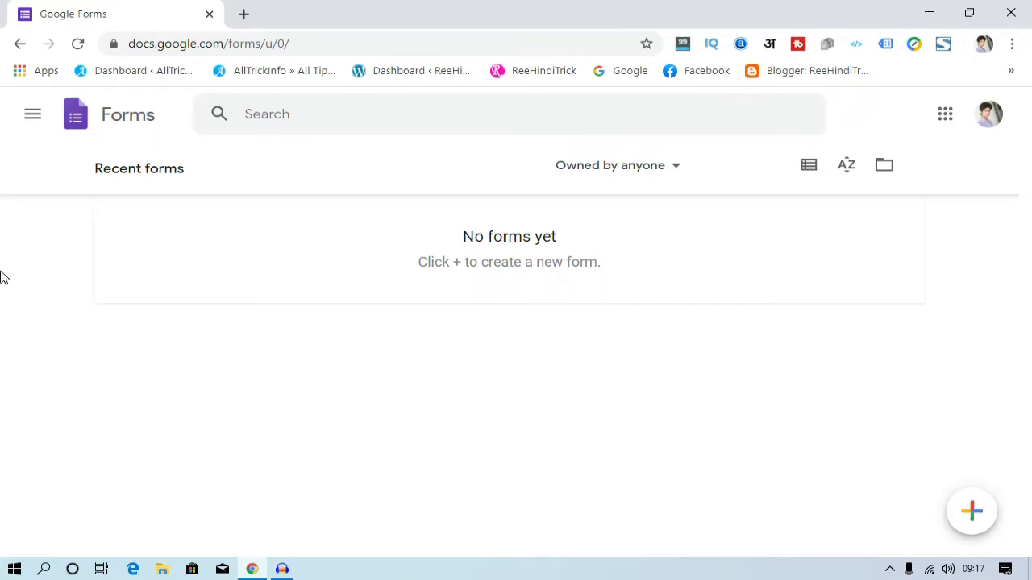
pyautogui.moveTo(955, 518)
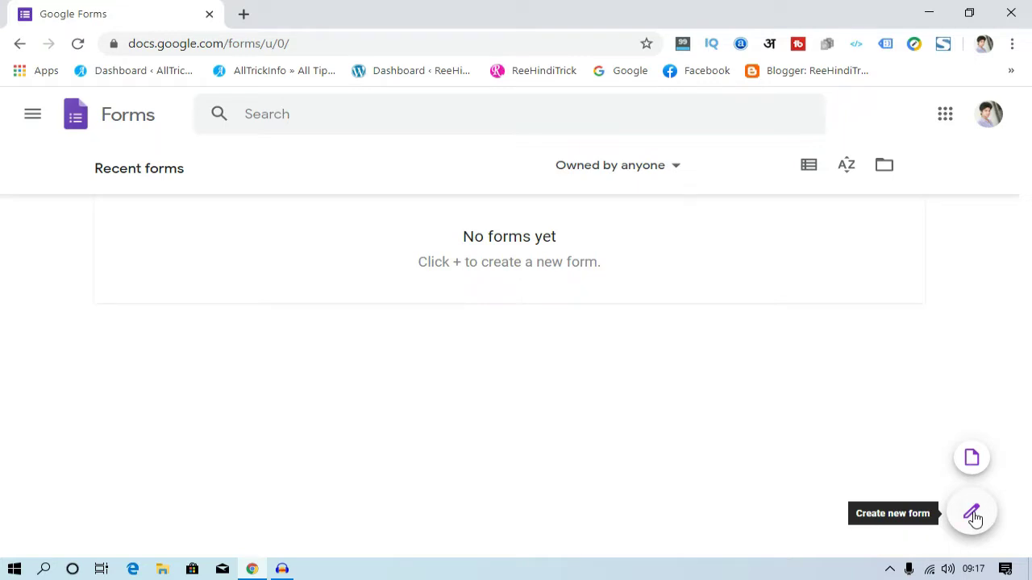
pyautogui.click(972, 515)
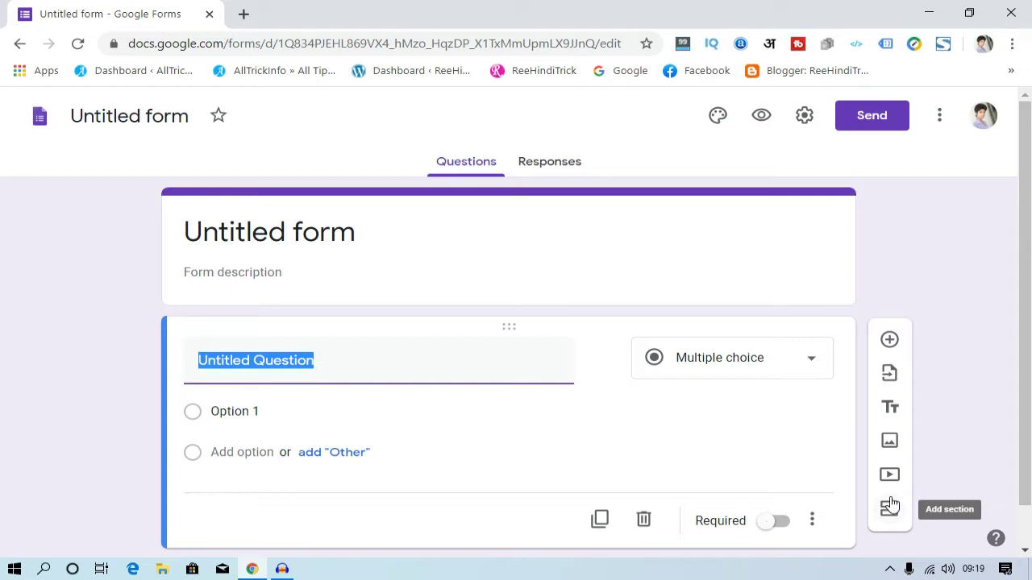
pyautogui.click(914, 271)
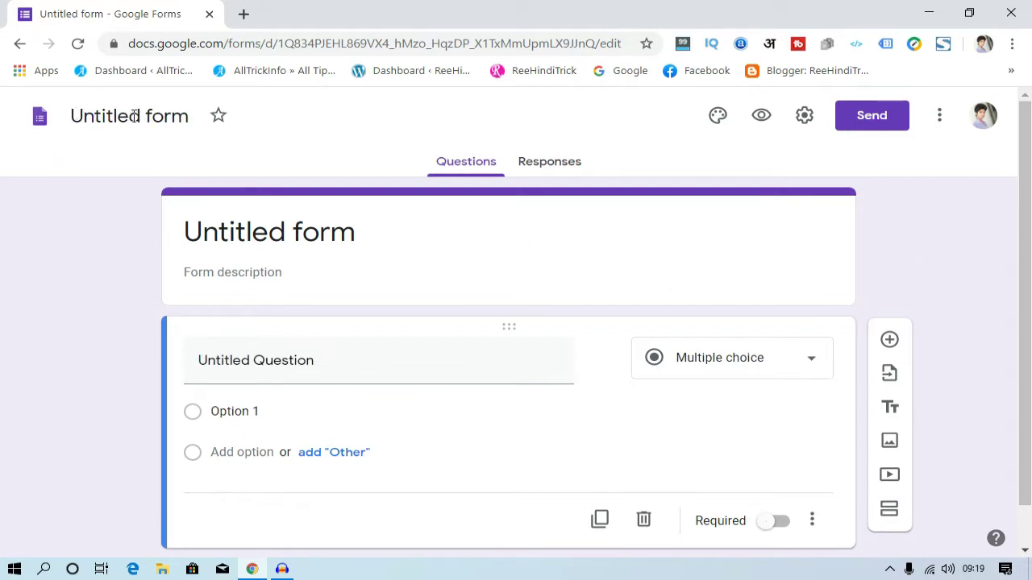
# Rename the untitled form as "Feedback form".
pyautogui.click(81, 114)
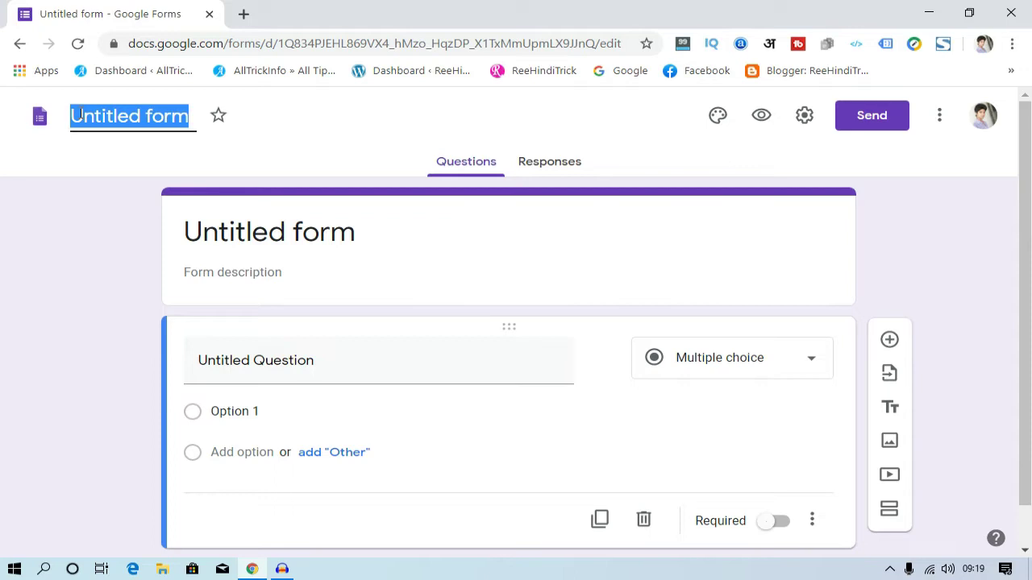
pyautogui.write('Feedback')
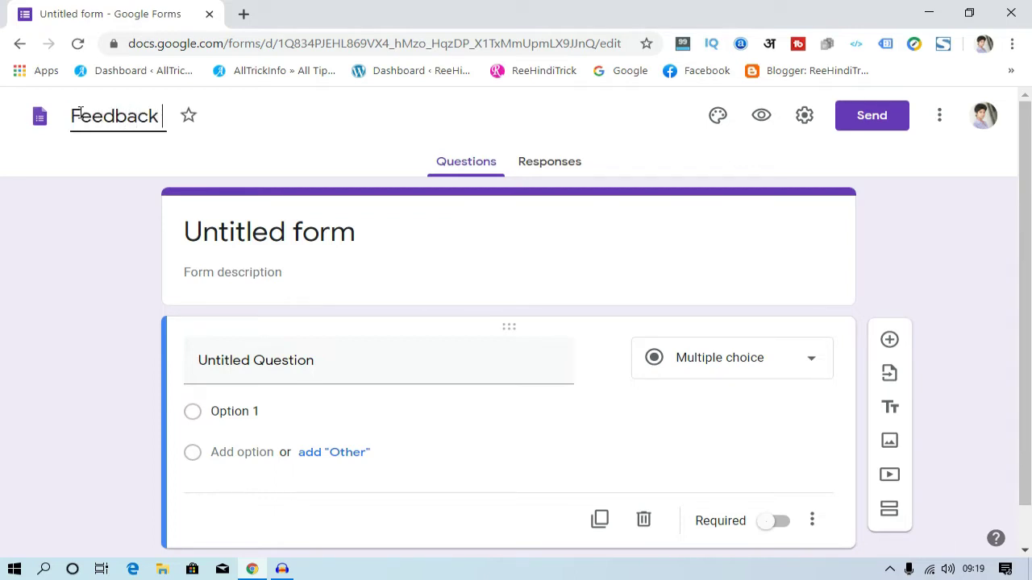
pyautogui.write(' form')
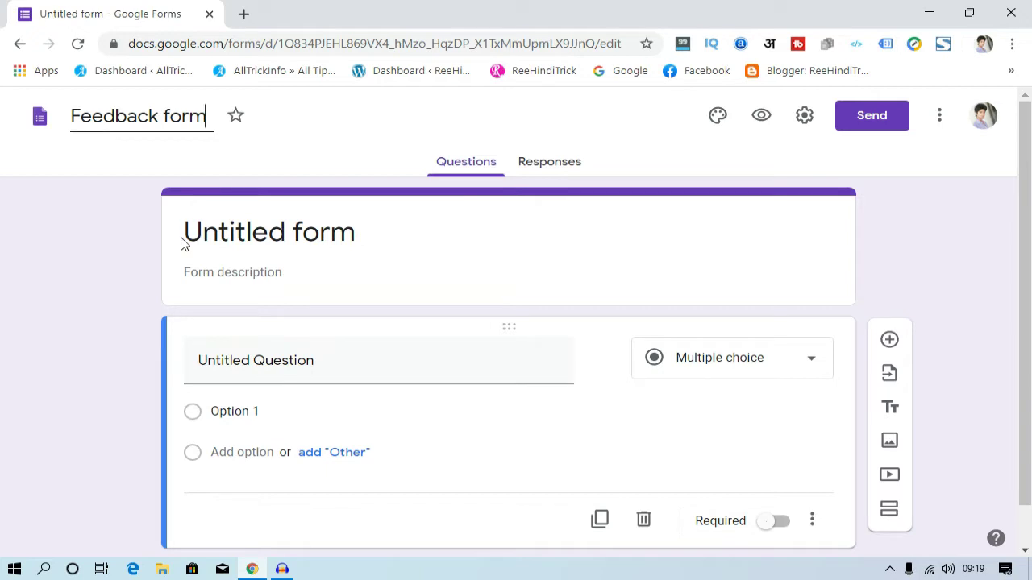
pyautogui.click(64, 228)
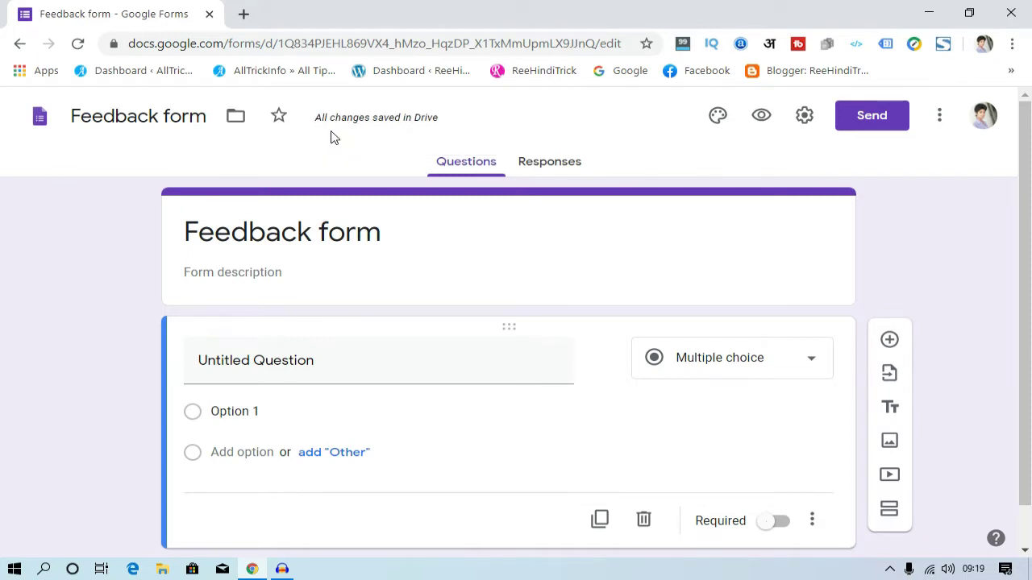
# Enter "yeh ek feedback form hai." as the form description.
pyautogui.click(247, 272)
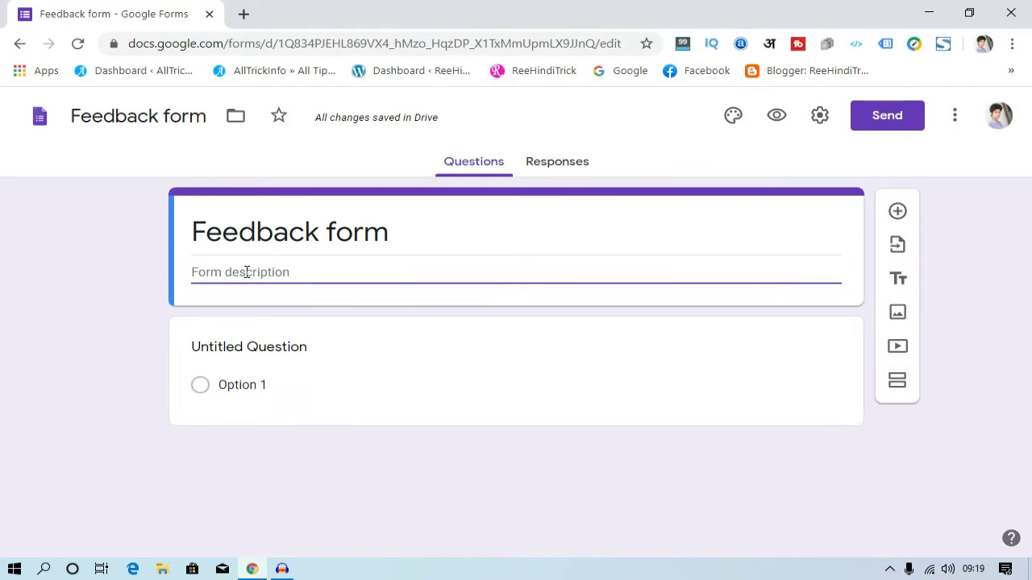
pyautogui.write('yeh ek')
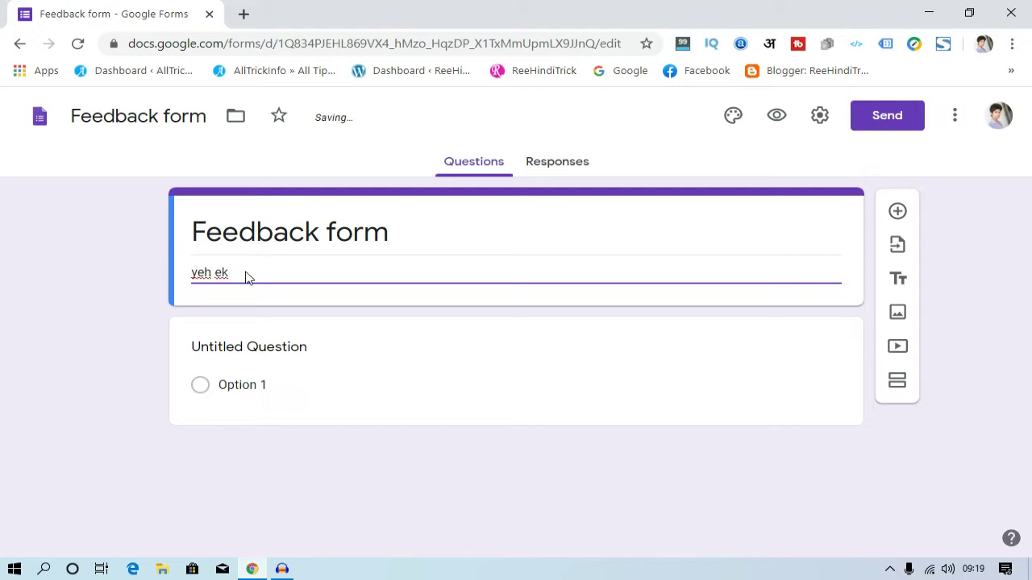
pyautogui.write(' feedback form hai.')
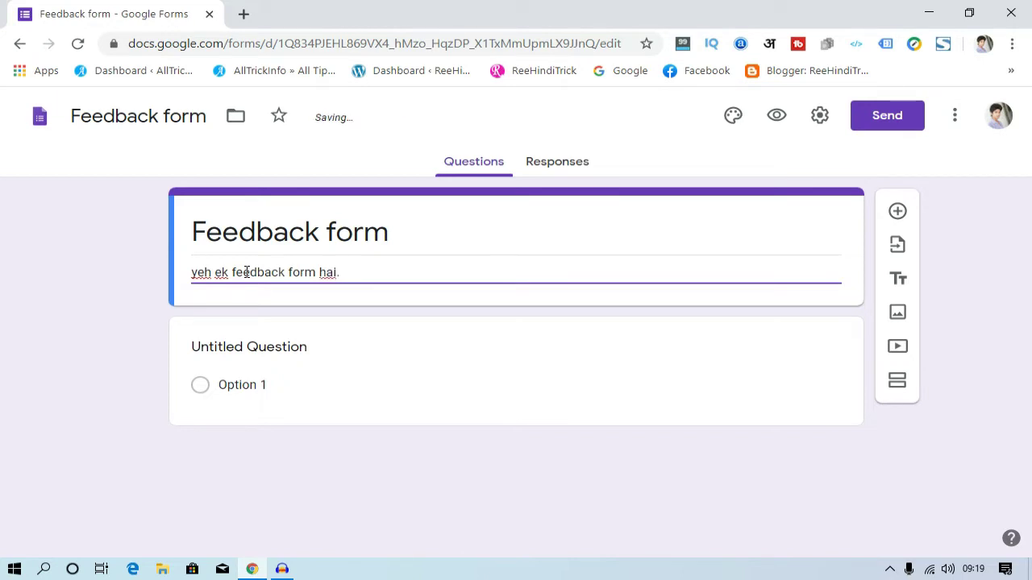
pyautogui.click(91, 288)
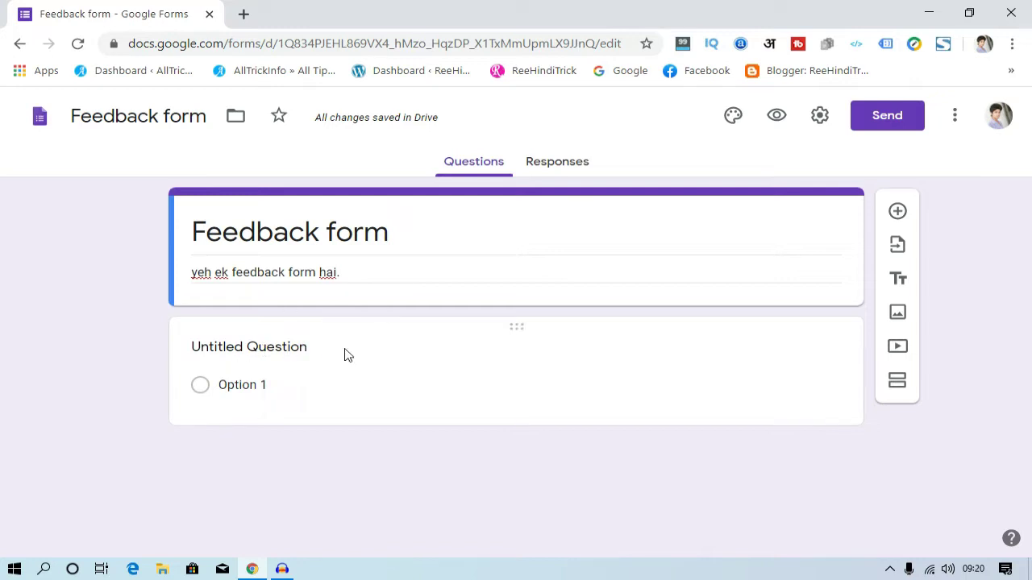
# Replace the first question's placeholder title with "full name".
pyautogui.click(415, 328)
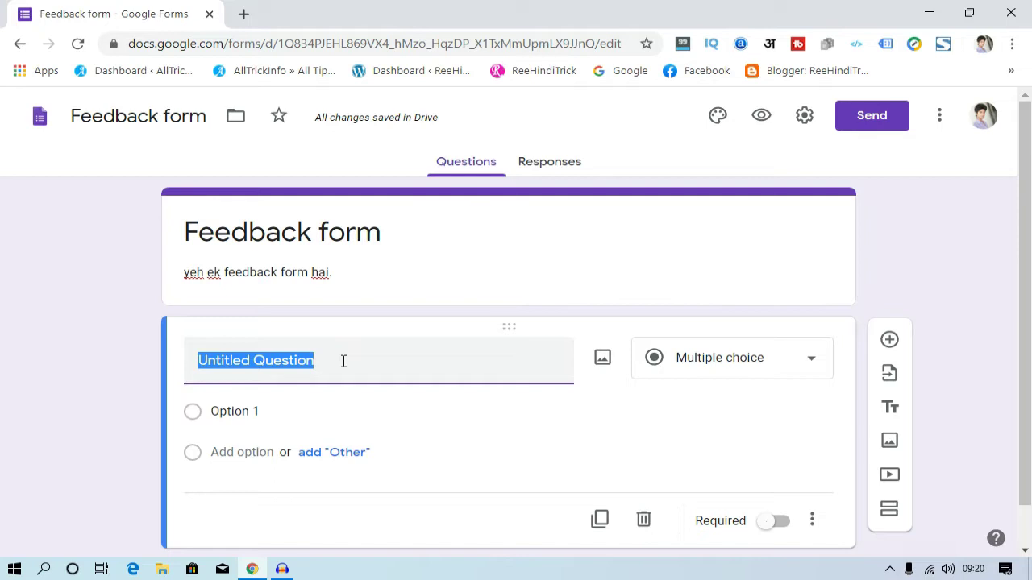
pyautogui.press('BackSpace')
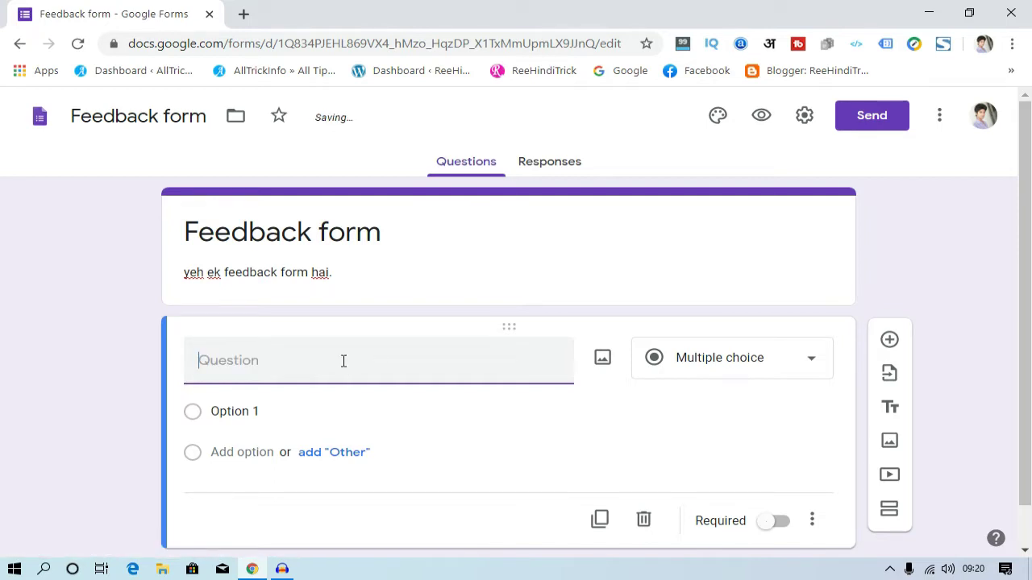
pyautogui.write('full')
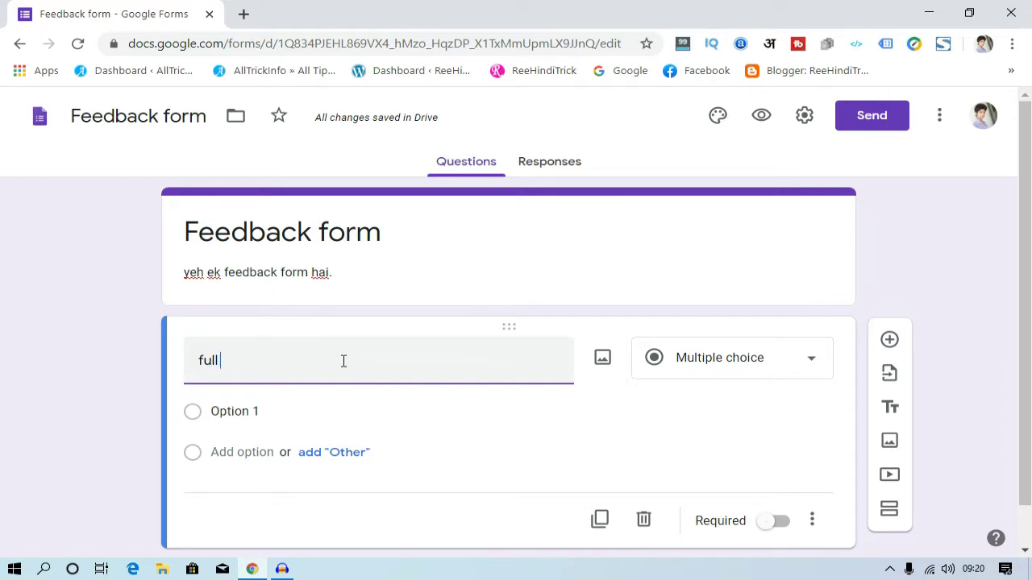
pyautogui.write(' name')
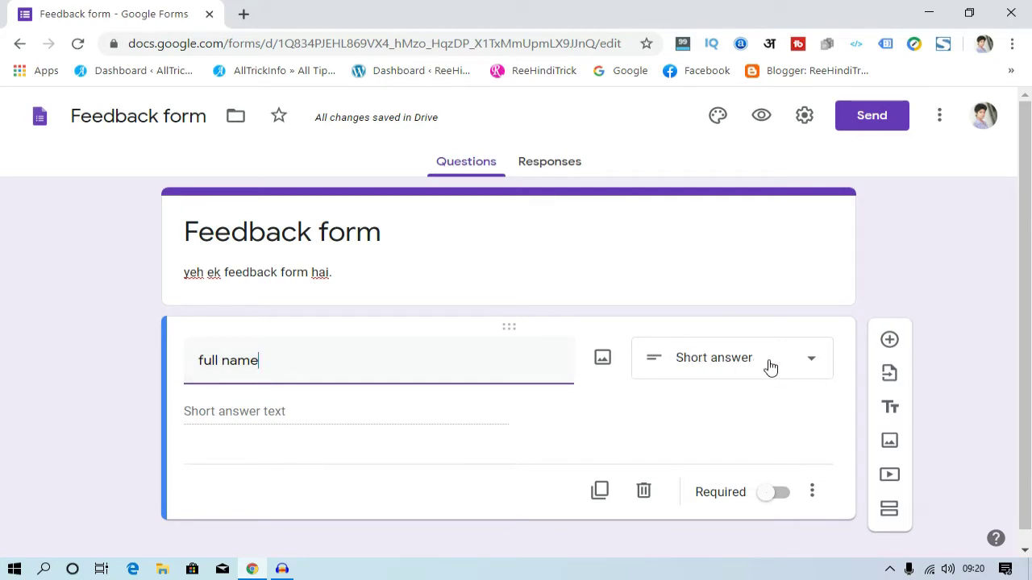
# Try the Paragraph answer type on the "full name" question and return it to Short answer.
pyautogui.click(811, 365)
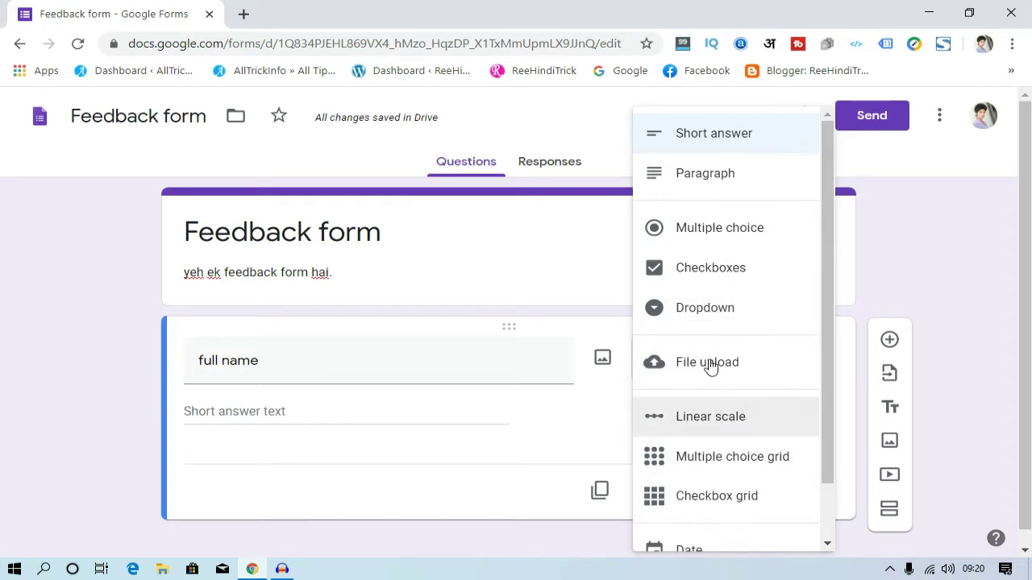
pyautogui.click(719, 169)
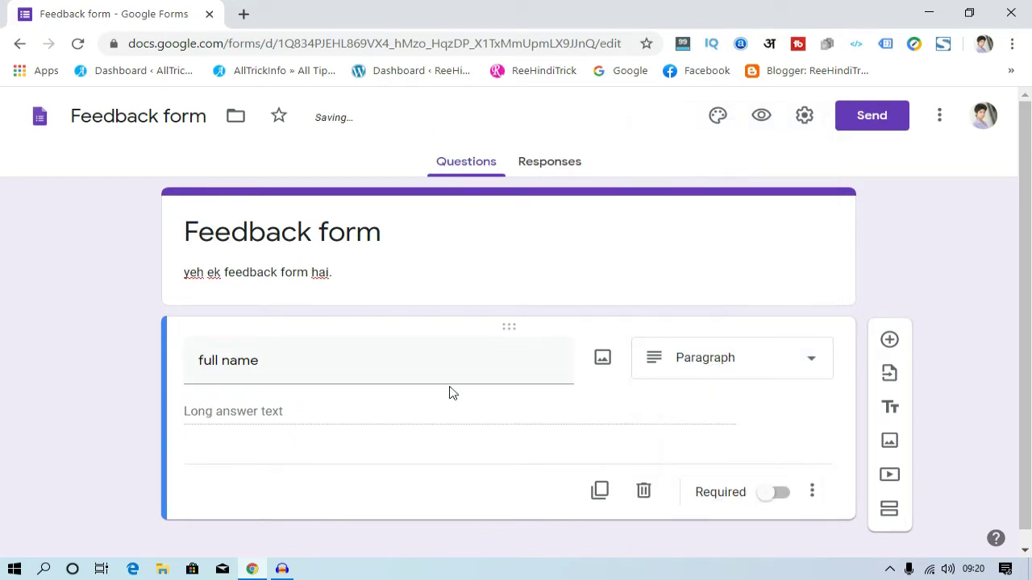
pyautogui.click(812, 364)
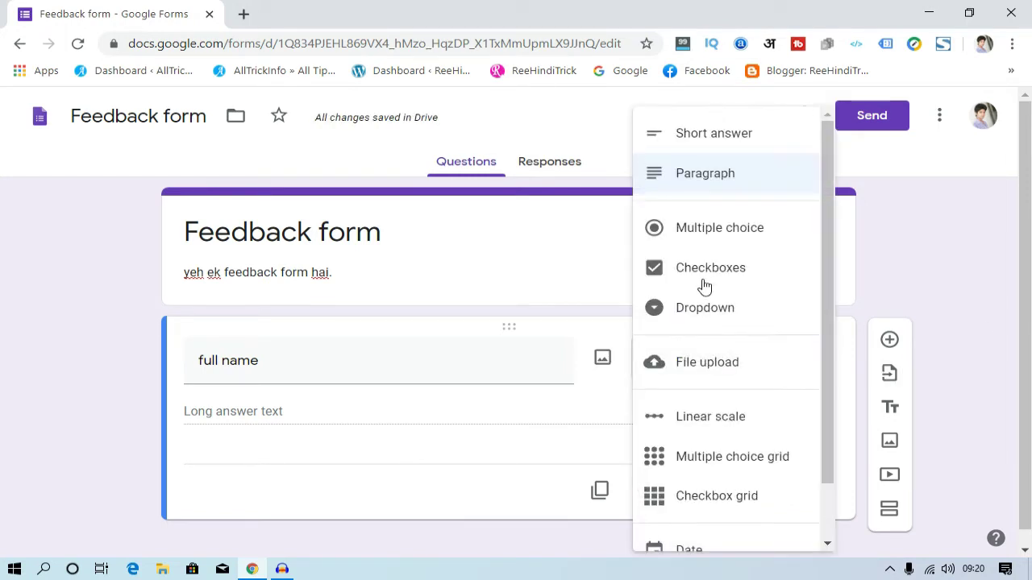
pyautogui.click(705, 147)
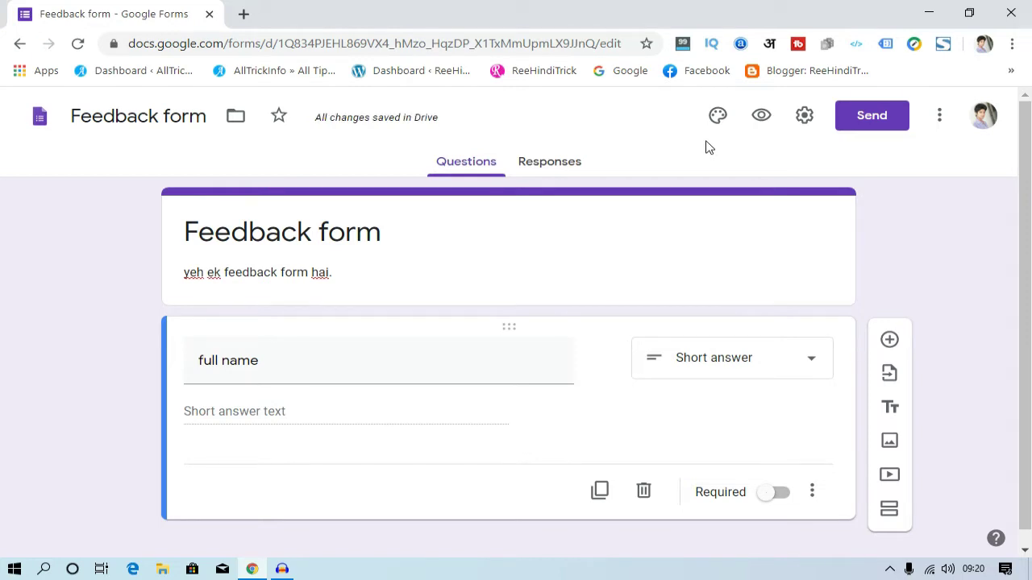
# Duplicate the "full name" question and delete the copy, and switch the original's Required setting on and back off.
pyautogui.scroll(-1, 698, 176)
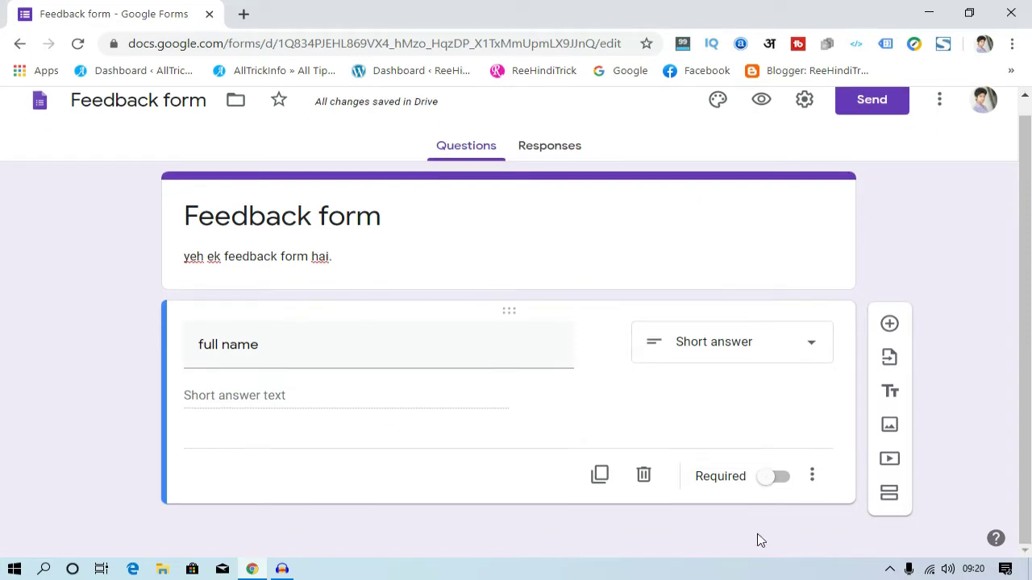
pyautogui.click(601, 478)
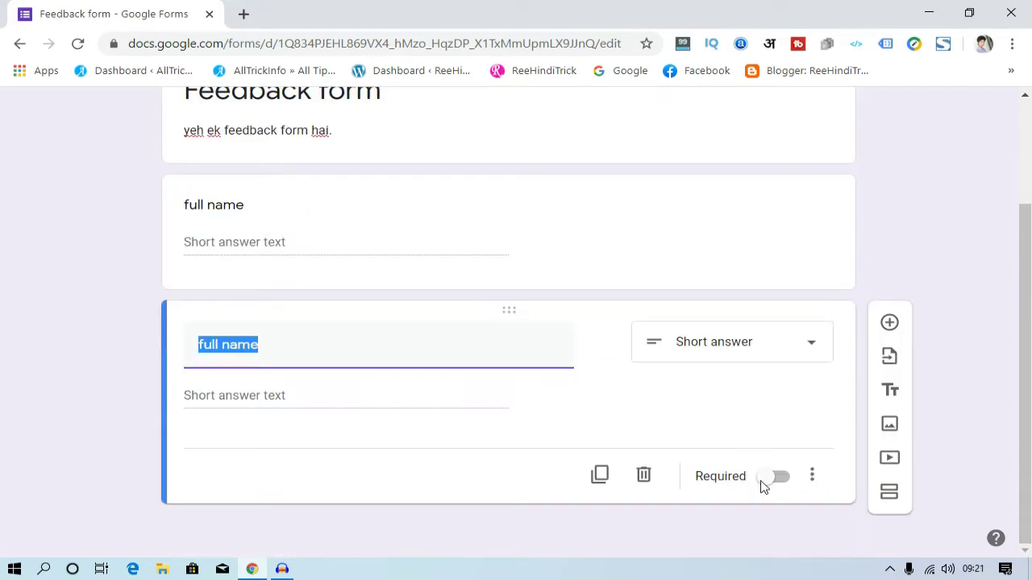
pyautogui.click(644, 477)
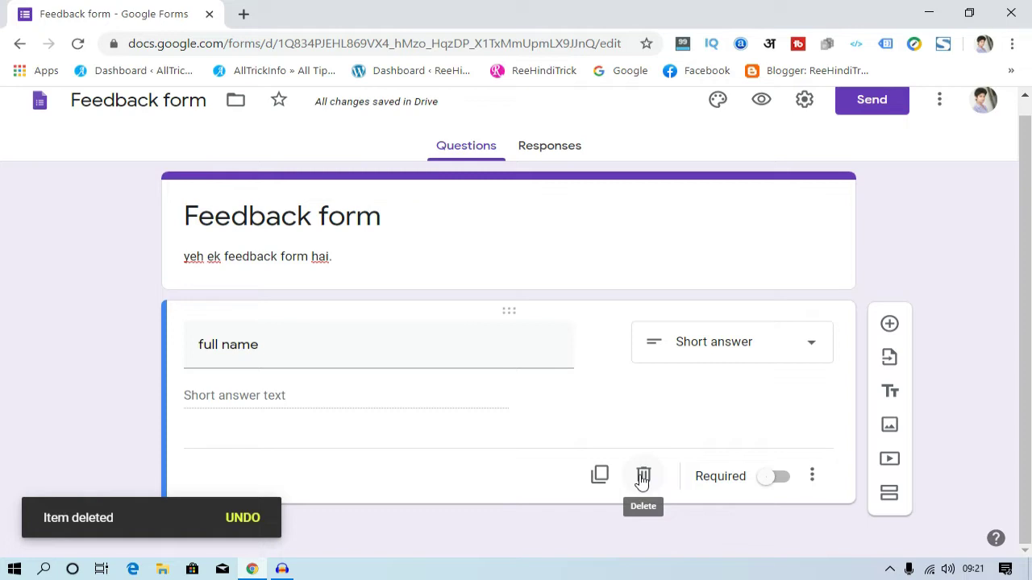
pyautogui.click(770, 484)
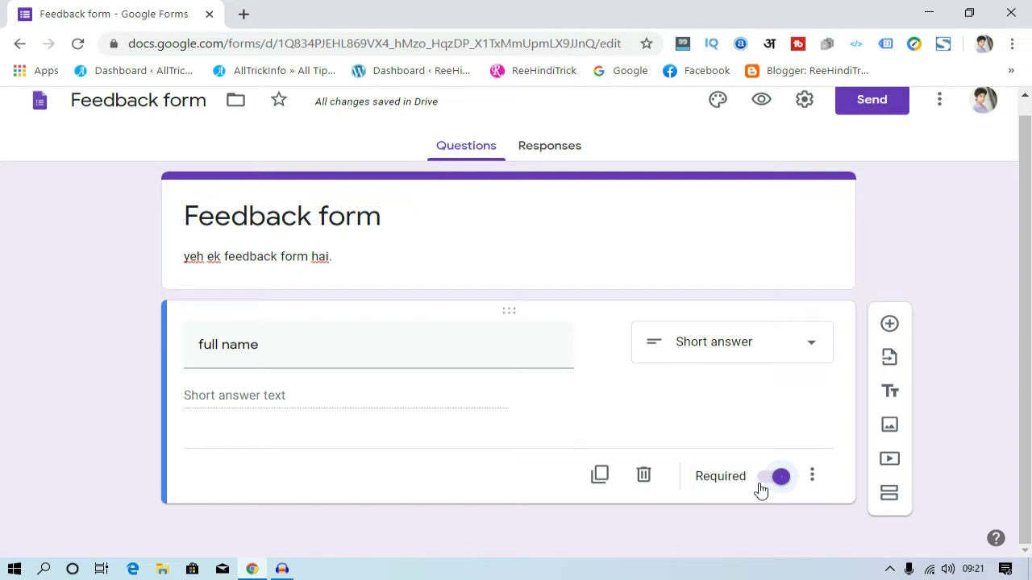
pyautogui.click(766, 484)
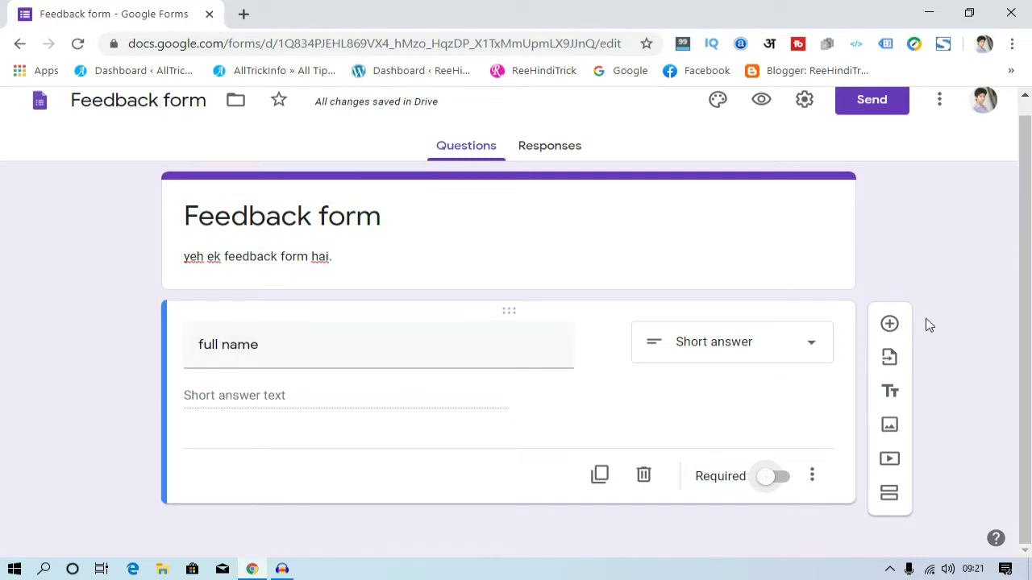
# Add a second question titled "ap kya karte ho" with the Paragraph answer type.
pyautogui.click(891, 325)
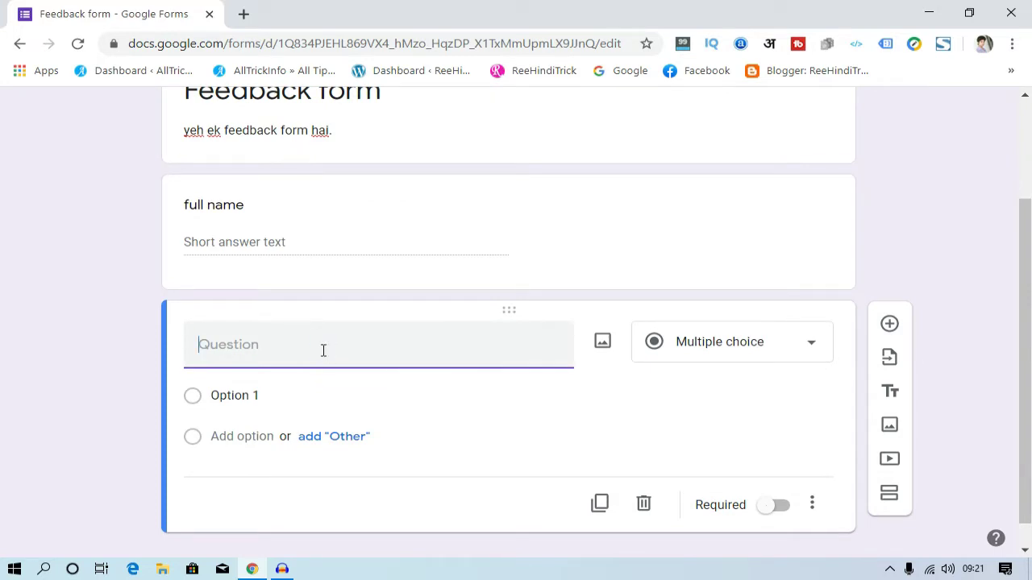
pyautogui.write('ap kya ')
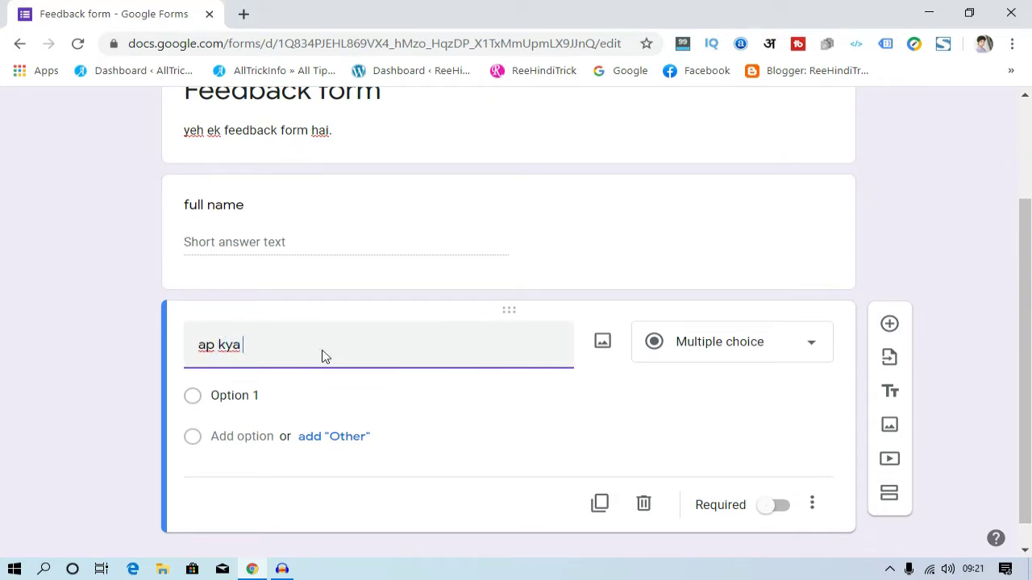
pyautogui.write('karte ho')
pyautogui.click(813, 347)
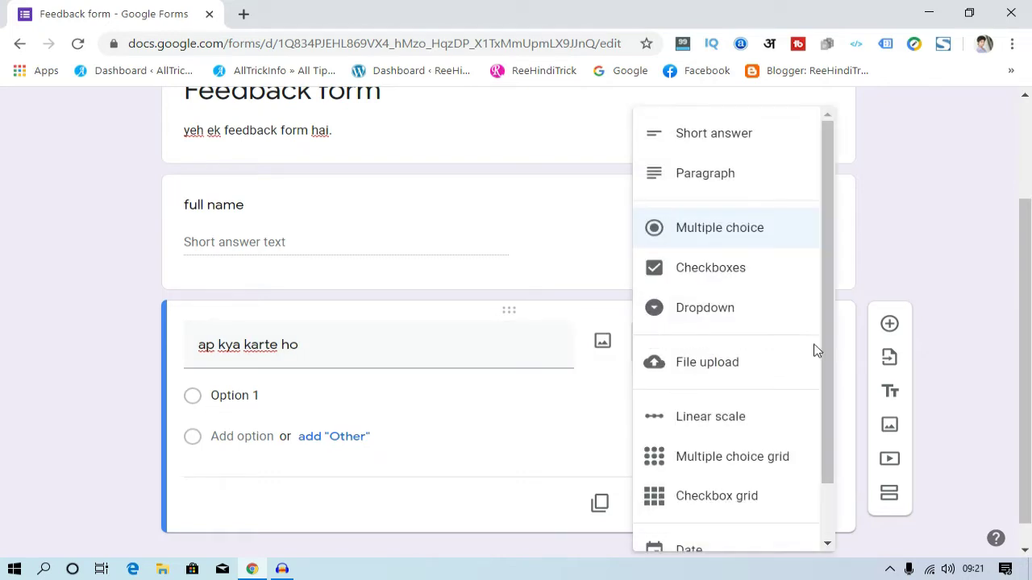
pyautogui.click(714, 191)
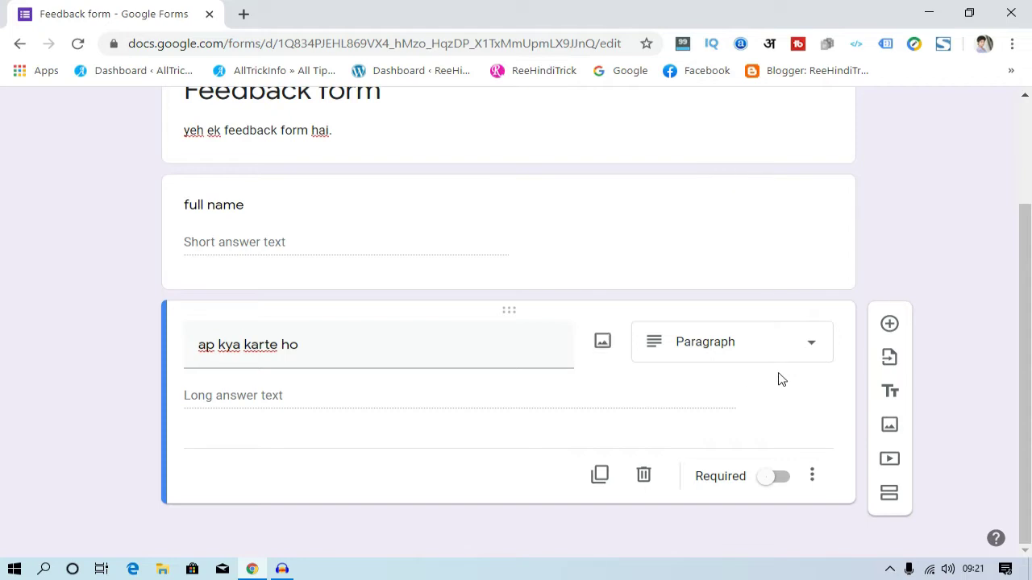
# Add a third, multiple-choice question titled "ap konsi SIM use karte hain".
pyautogui.click(889, 334)
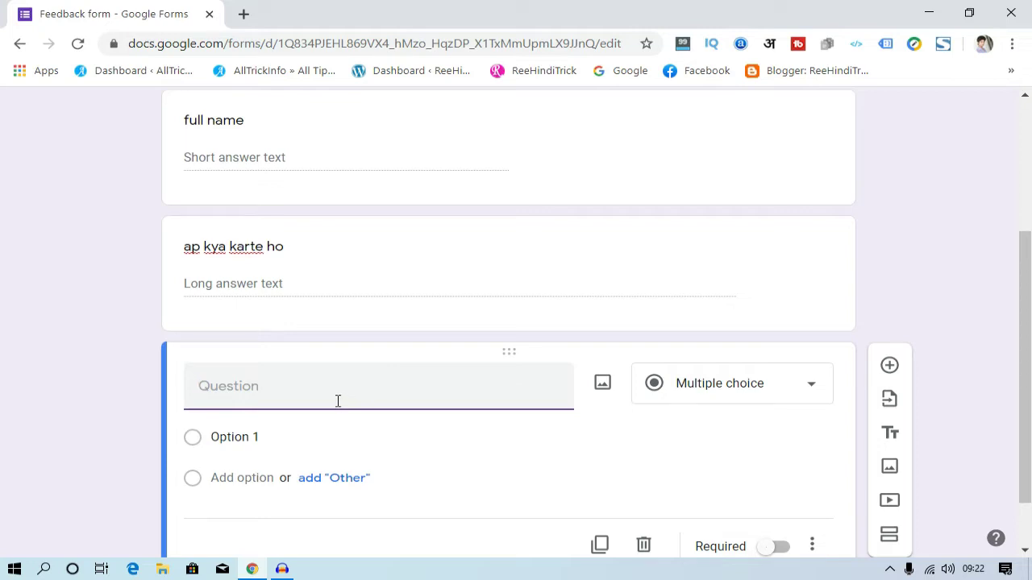
pyautogui.write('ap konsi ')
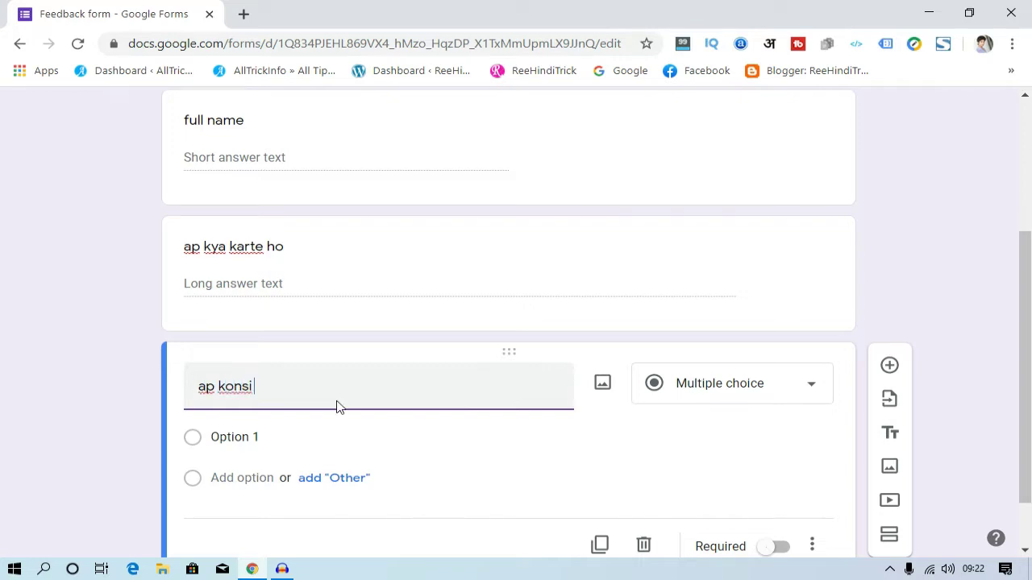
pyautogui.write('SIM use karte hain')
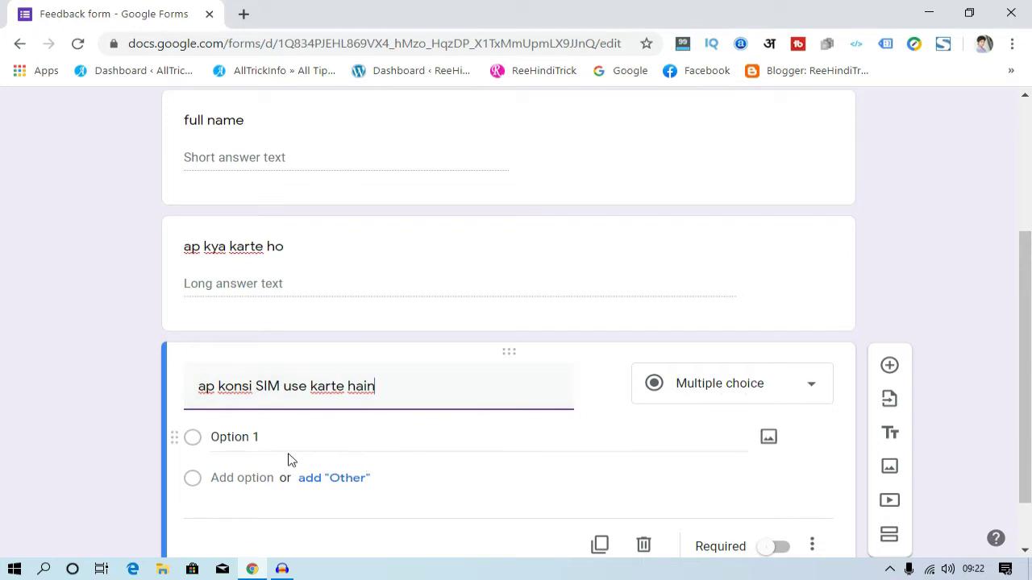
# Name the first option of the SIM question "jio" and add a second option "airtel".
pyautogui.click(266, 437)
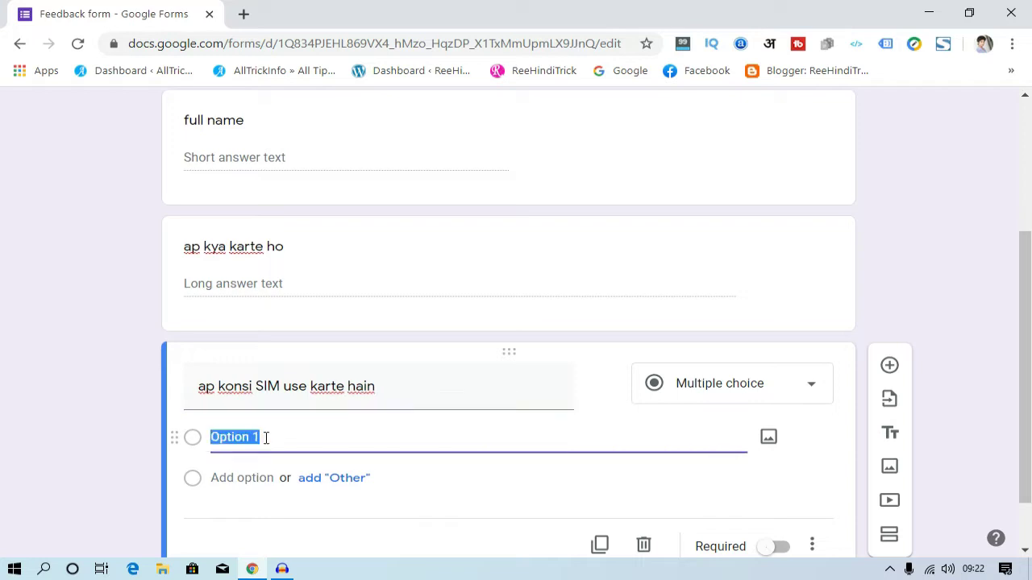
pyautogui.press('BackSpace')
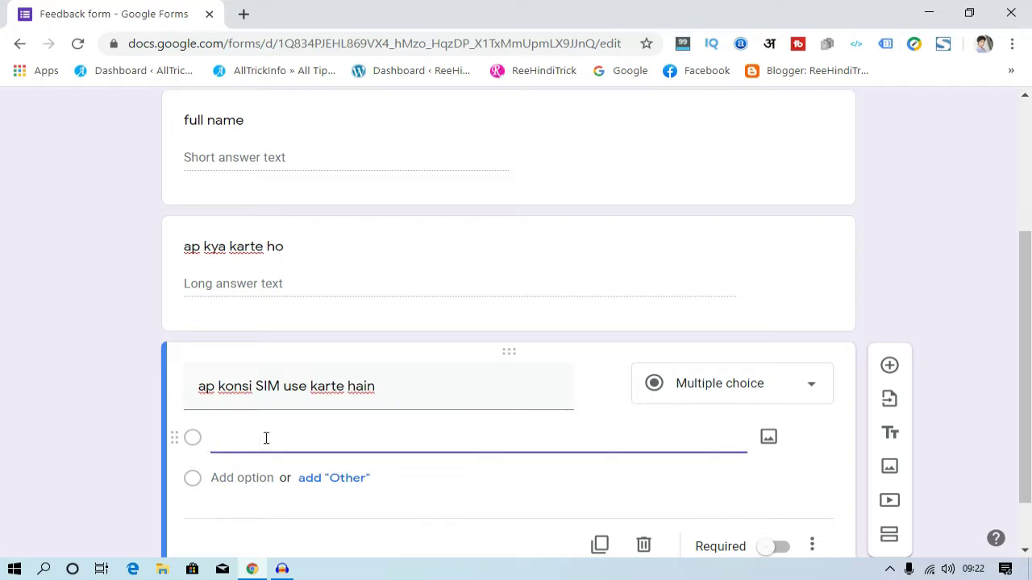
pyautogui.write('jio')
pyautogui.click(240, 477)
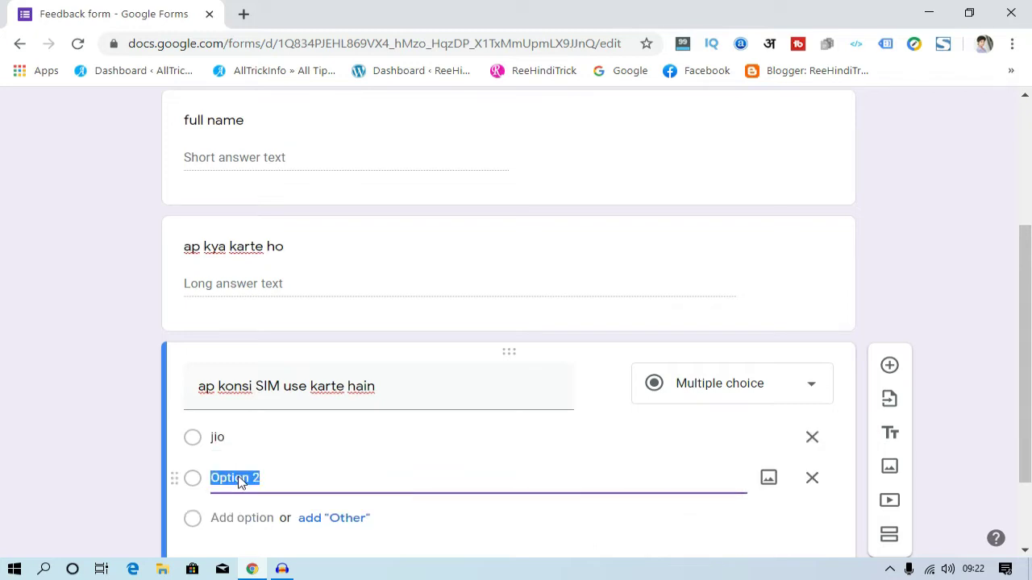
pyautogui.press('BackSpace')
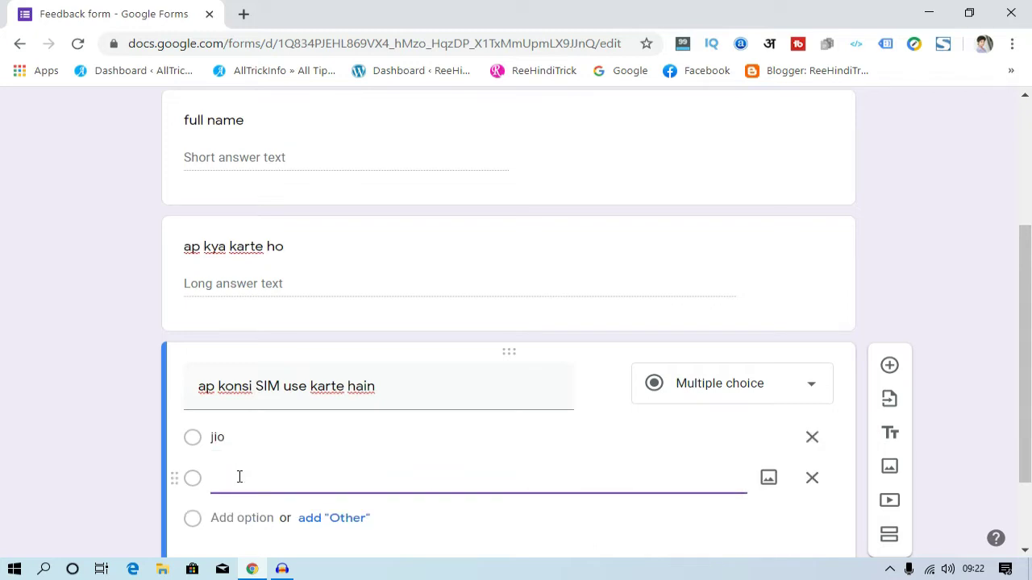
pyautogui.write('airtel')
# Add the options "idea" and "vodafone" to the SIM question.
pyautogui.scroll(-1, 242, 479)
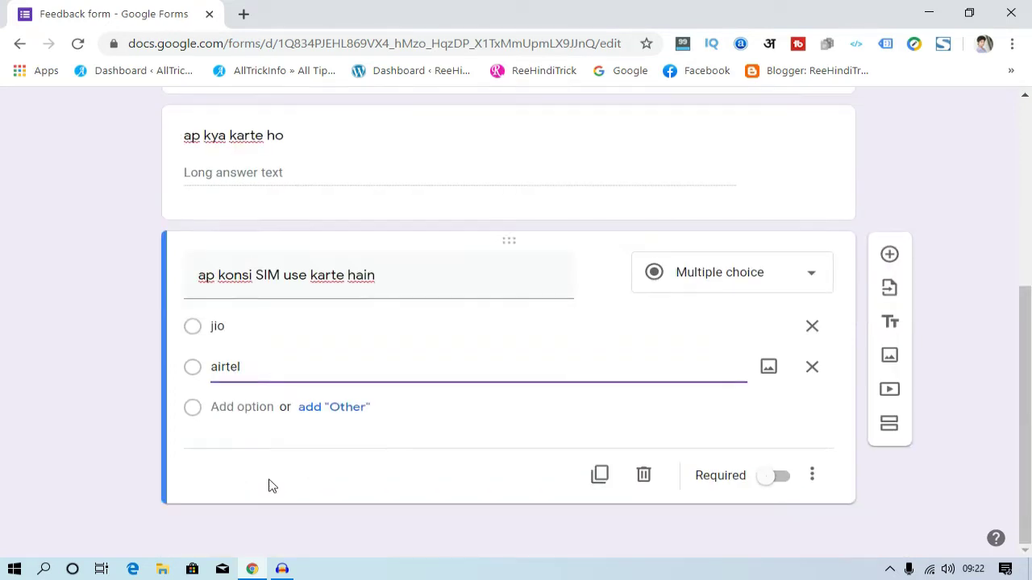
pyautogui.click(238, 407)
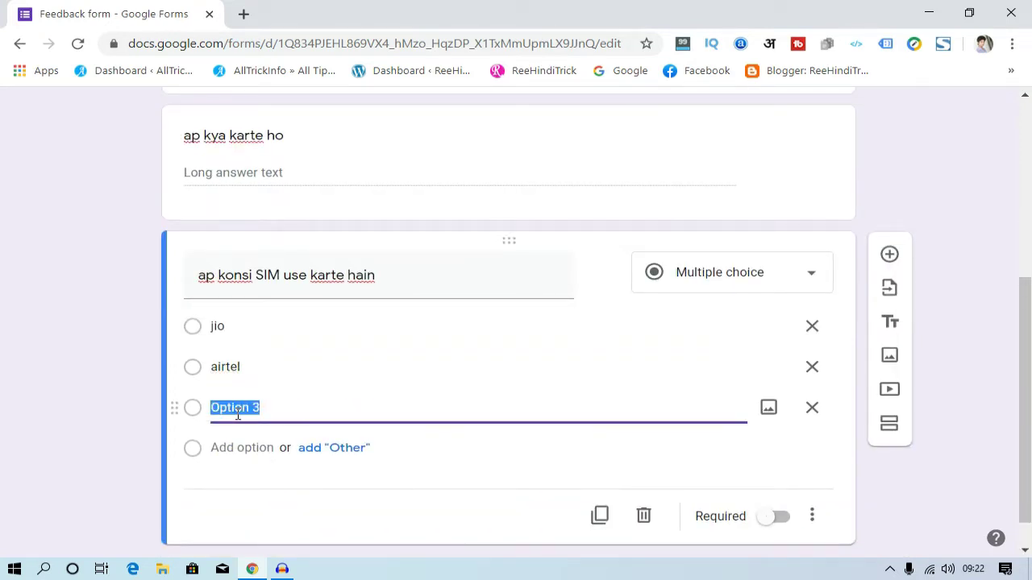
pyautogui.press('BackSpace')
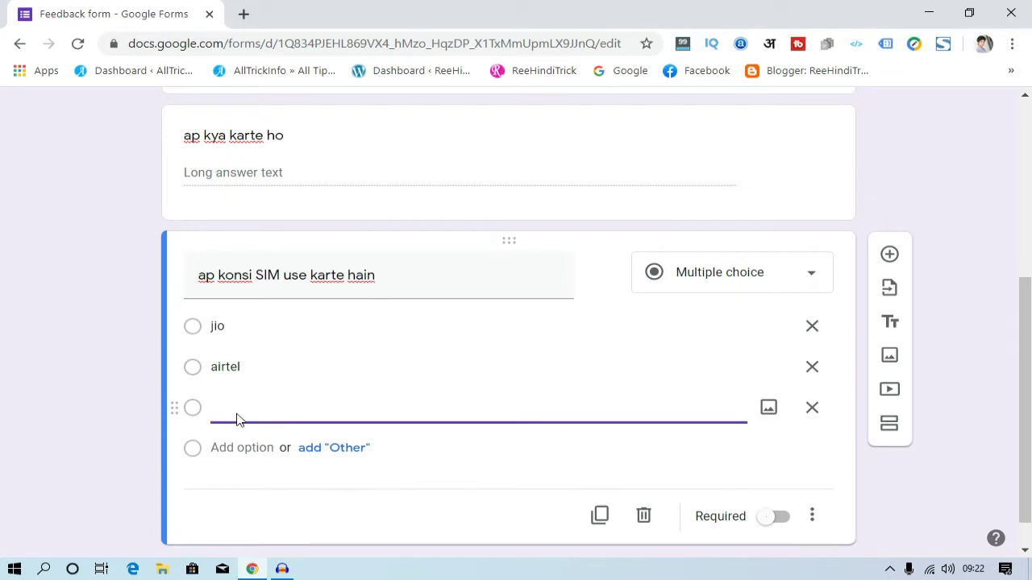
pyautogui.write('idea')
pyautogui.click(242, 448)
pyautogui.write('v')
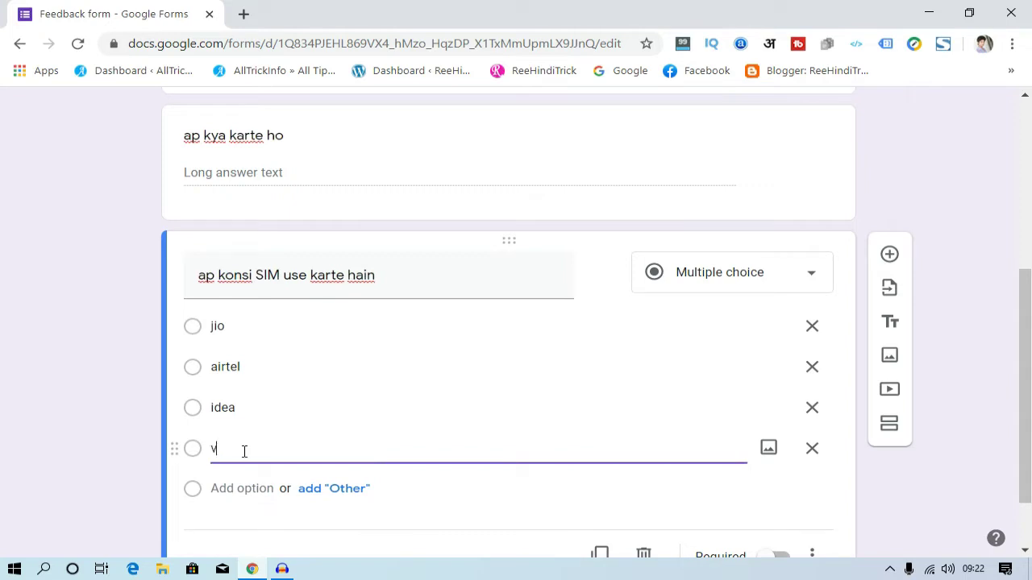
pyautogui.write('odafone')
pyautogui.click(2, 442)
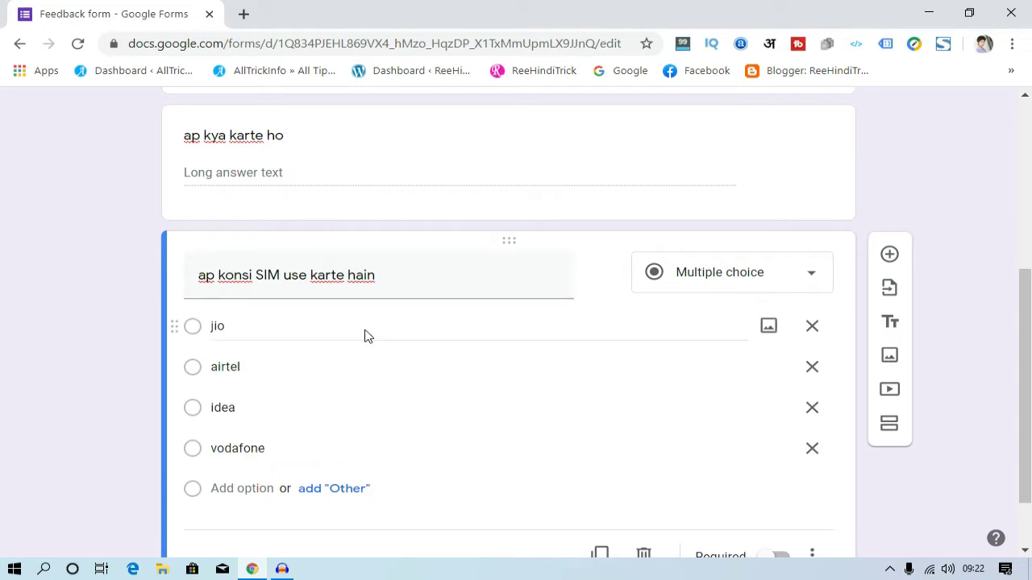
pyautogui.scroll(4, 557, 311)
pyautogui.scroll(-3, 557, 311)
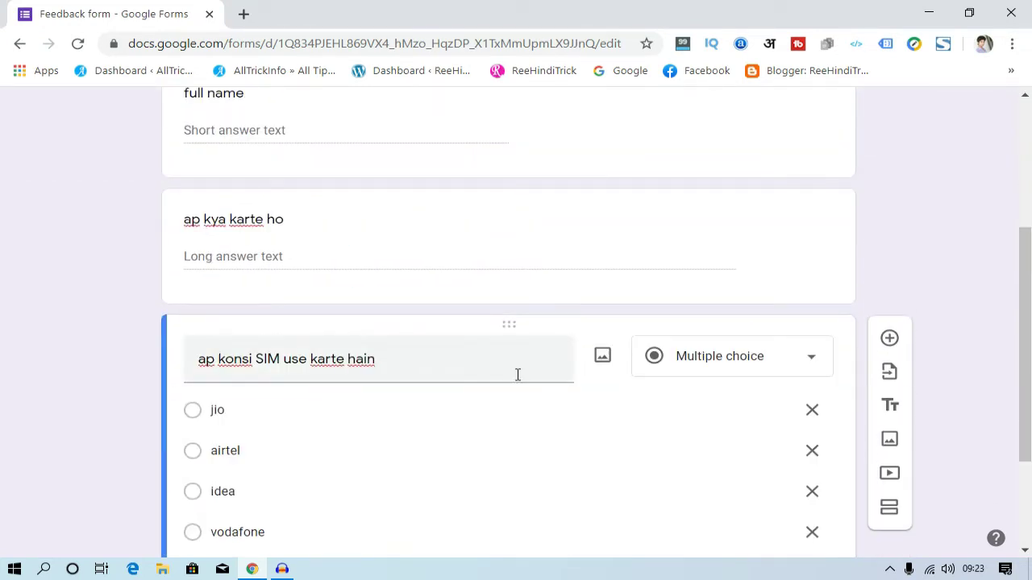
pyautogui.scroll(-1, 545, 345)
pyautogui.scroll(4, 451, 323)
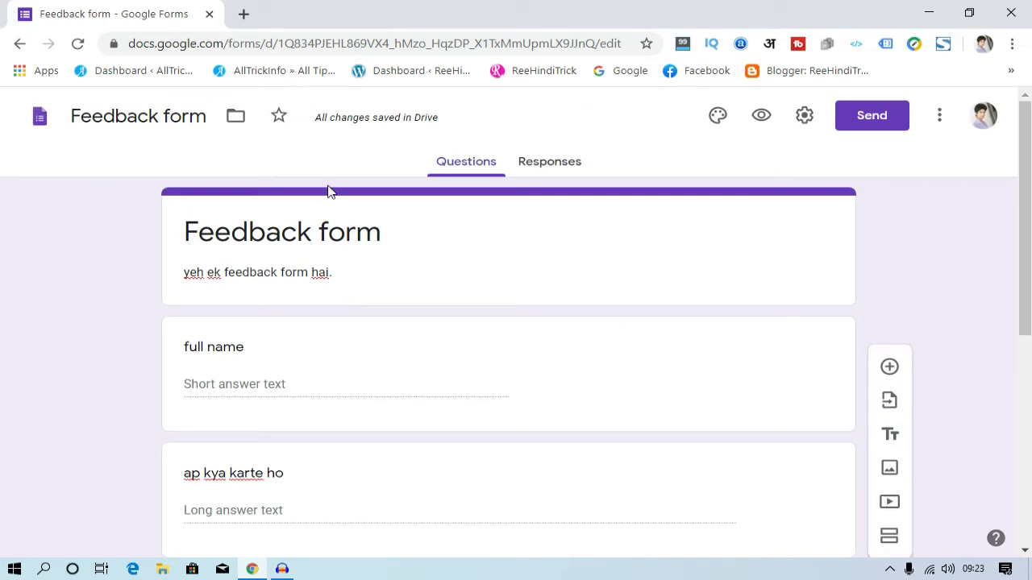
pyautogui.scroll(-2, 376, 313)
pyautogui.scroll(-2, 375, 313)
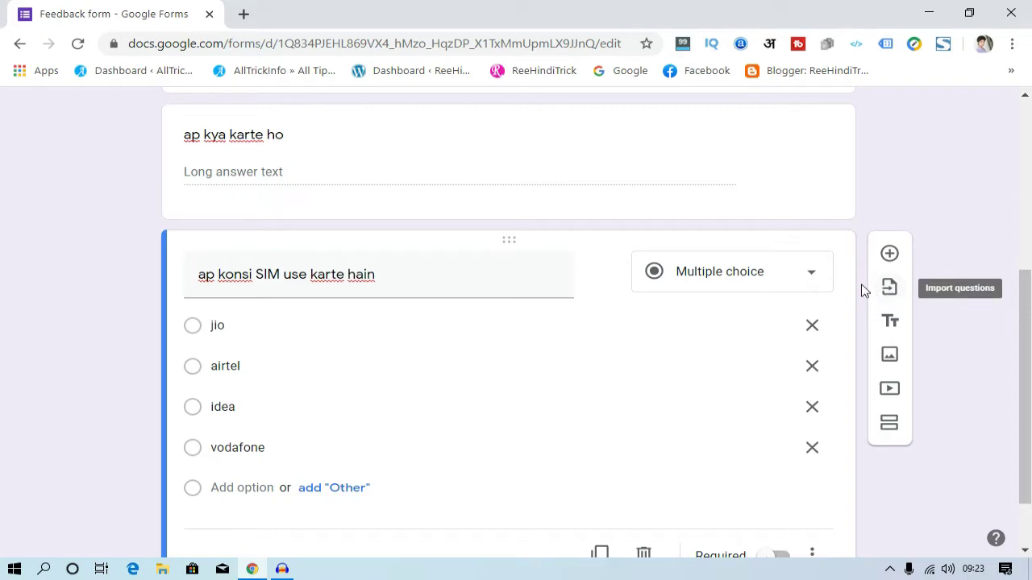
# Add a title-and-description block after the SIM question, titled "users details" with the description "yaha ap apni personal info share kare".
pyautogui.click(886, 329)
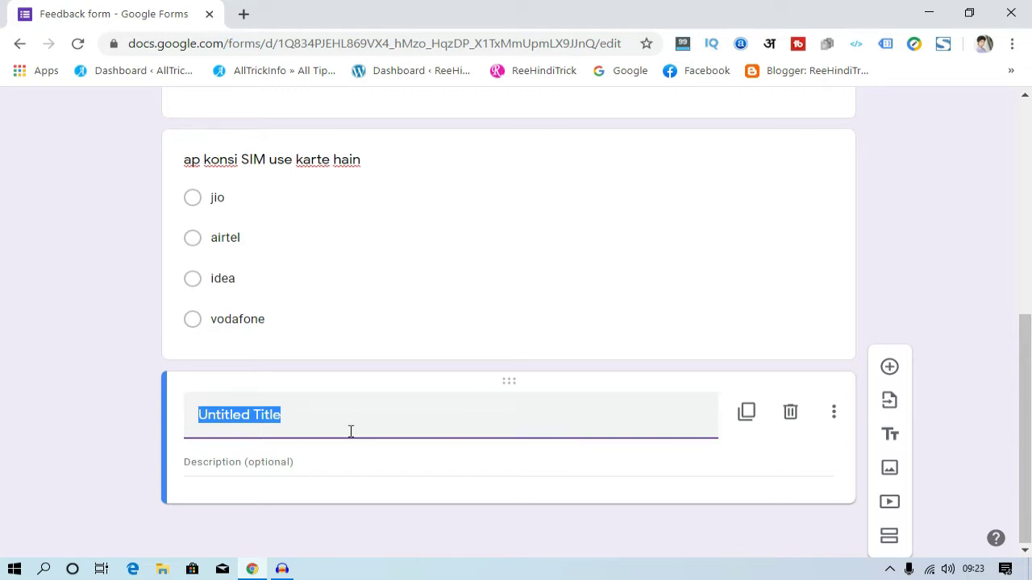
pyautogui.write('user')
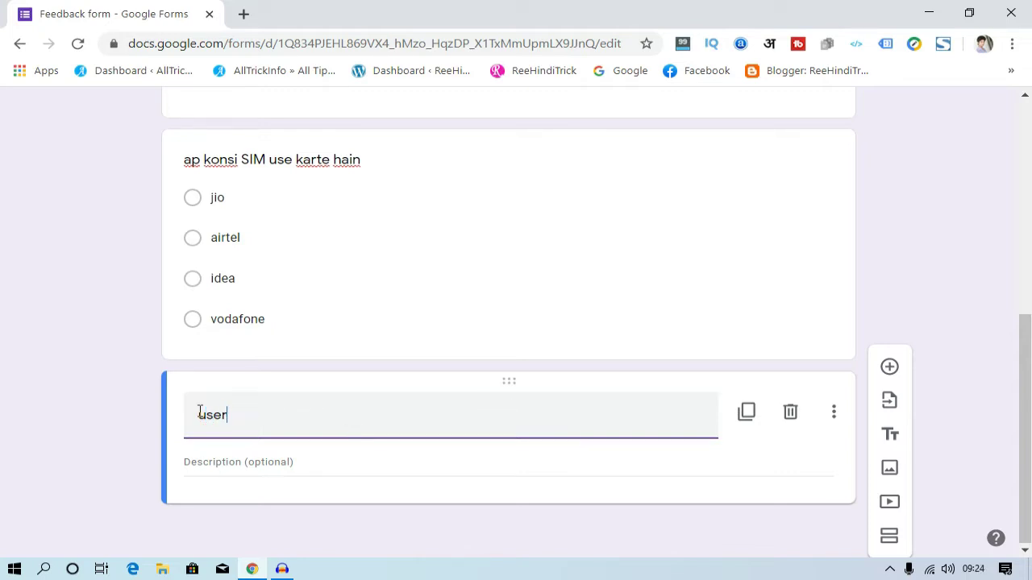
pyautogui.write('s detaik')
pyautogui.write('s')
pyautogui.click(216, 463)
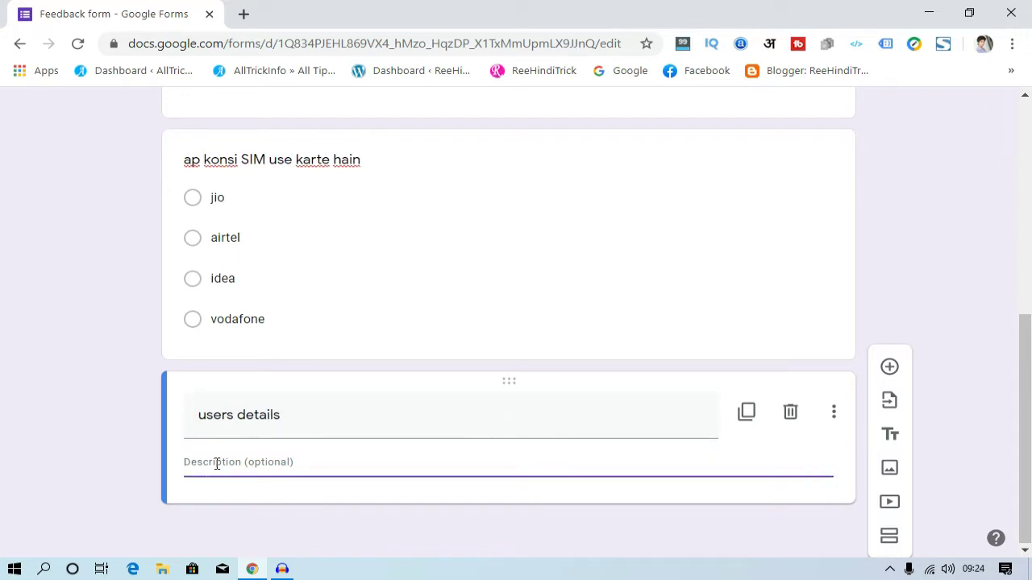
pyautogui.write('yaha')
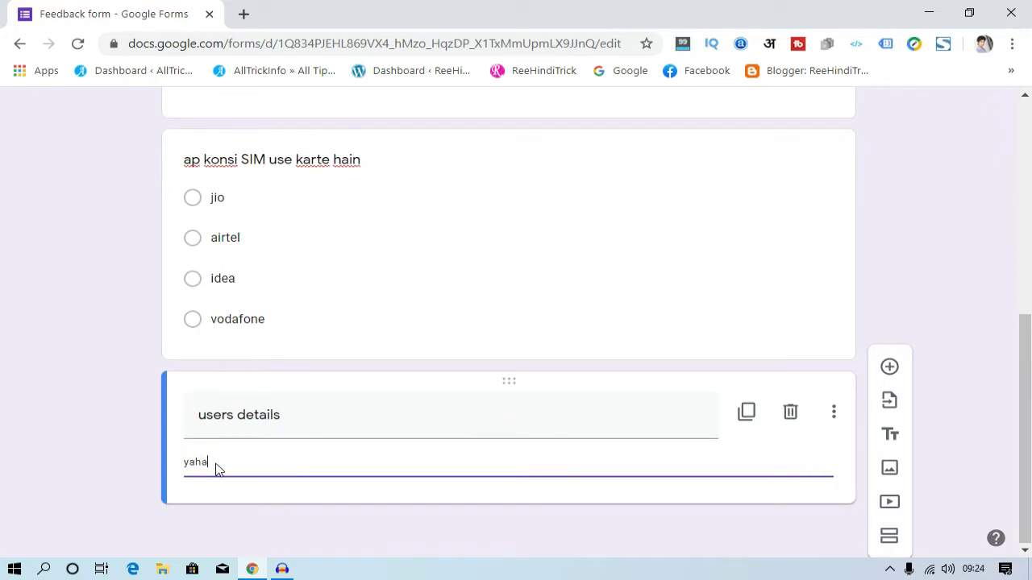
pyautogui.write(' ap apni personal')
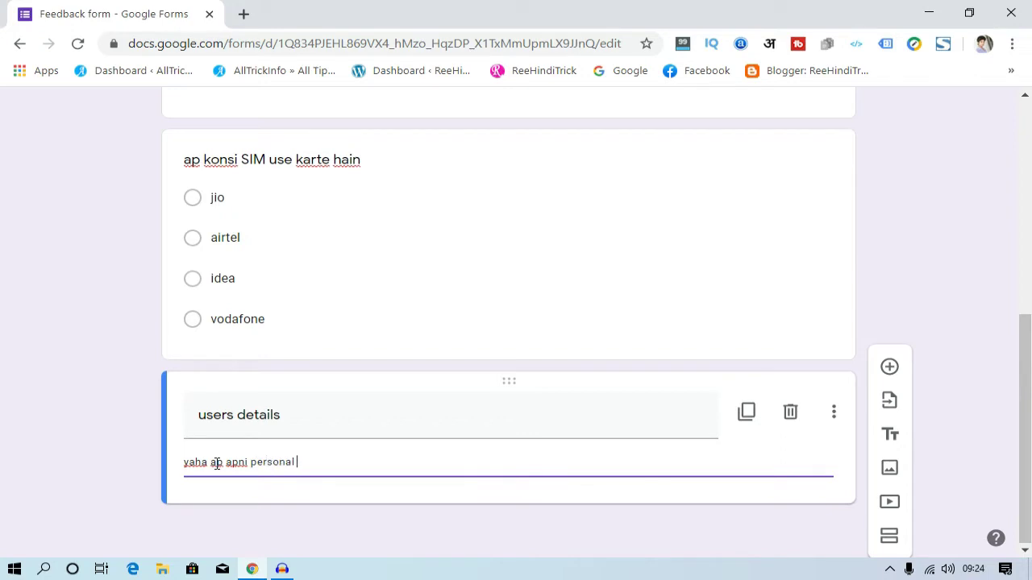
pyautogui.write(' info share k')
pyautogui.write('are')
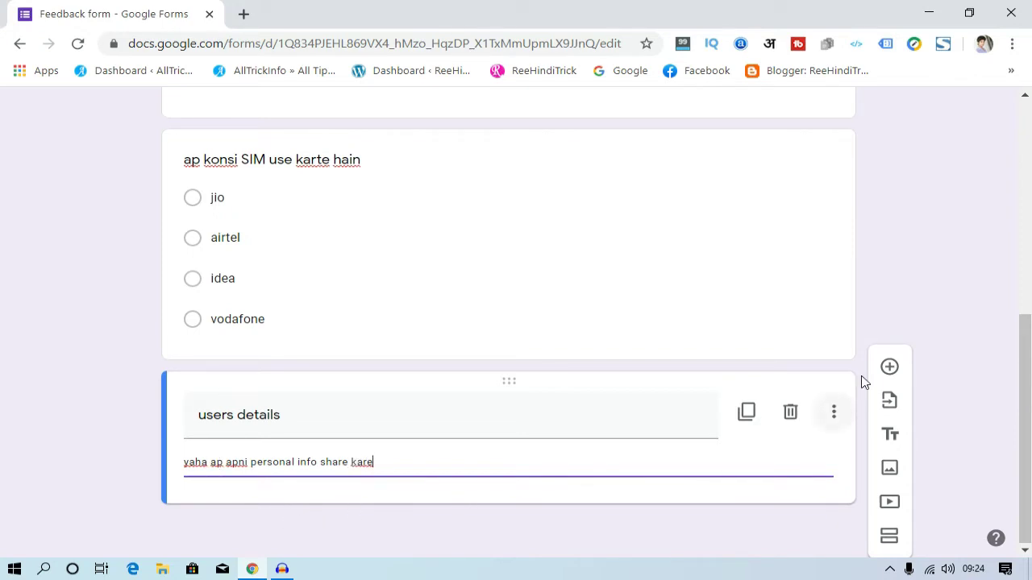
# Add a question titled "ap kaha se hain" below the "users details" block with the Short answer type.
pyautogui.click(891, 367)
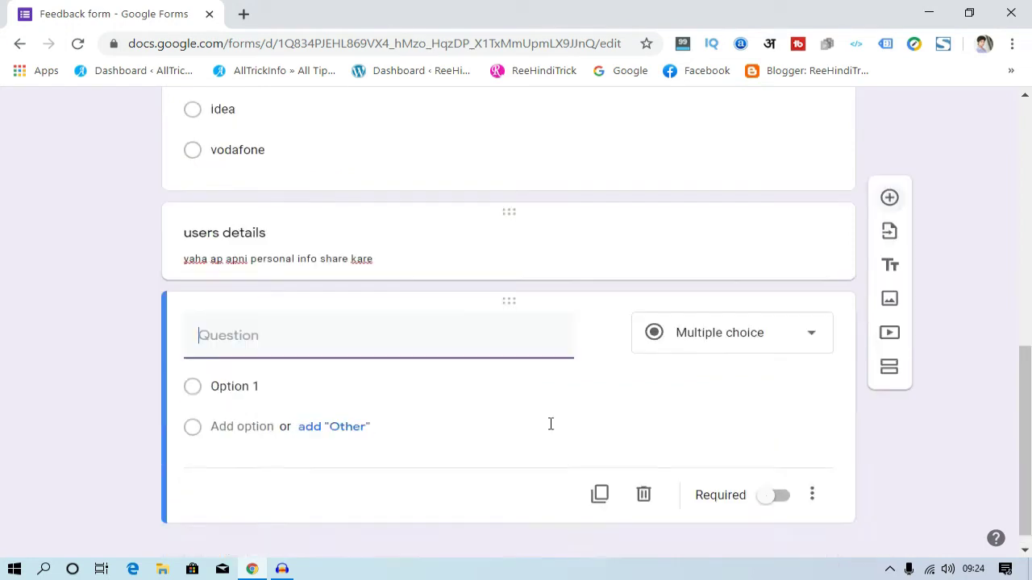
pyautogui.write('ap ')
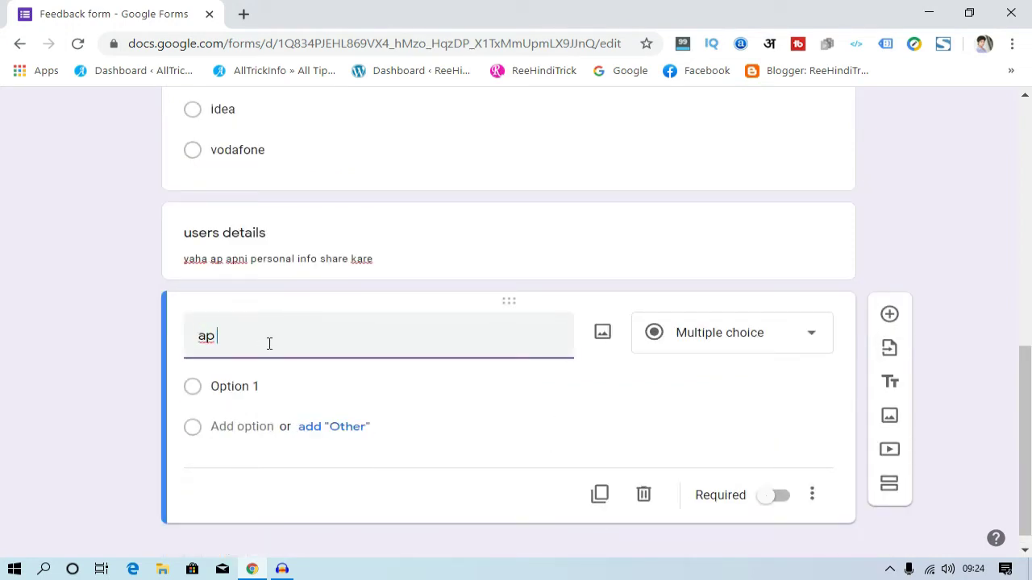
pyautogui.write('kaha se hain')
pyautogui.click(813, 340)
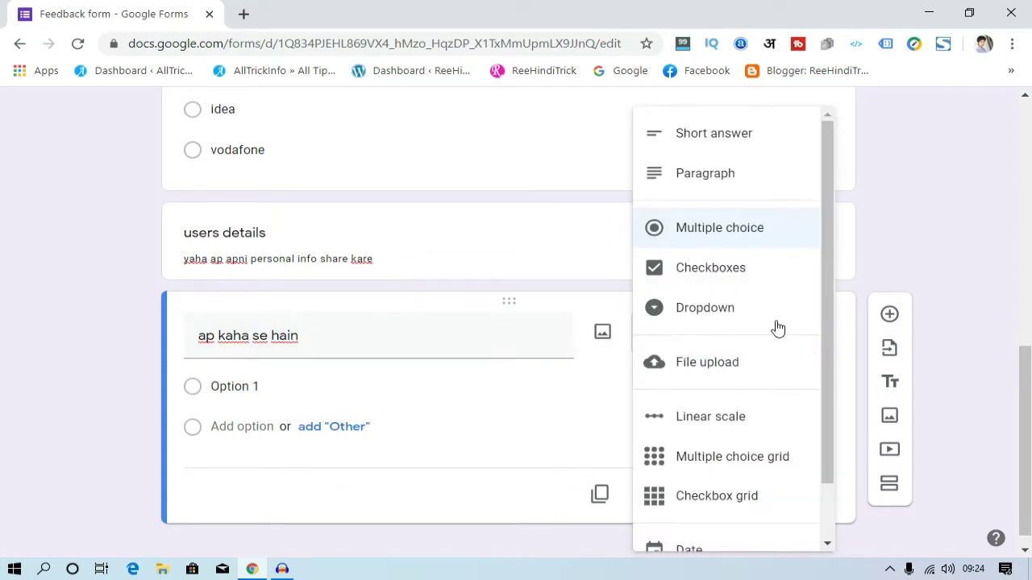
pyautogui.click(709, 151)
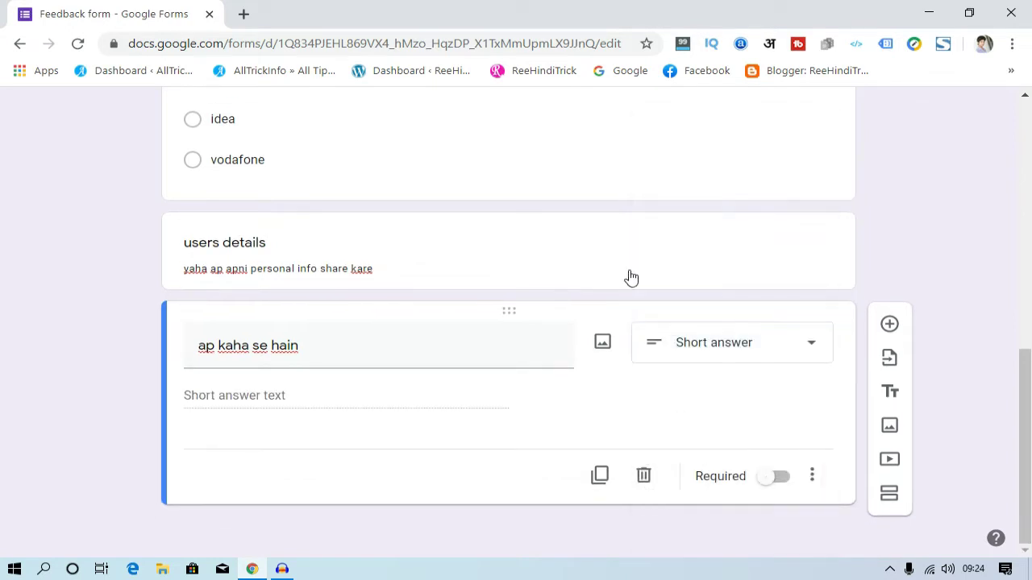
# Add another question titled "add your email id" below "ap kaha se hain".
pyautogui.click(891, 325)
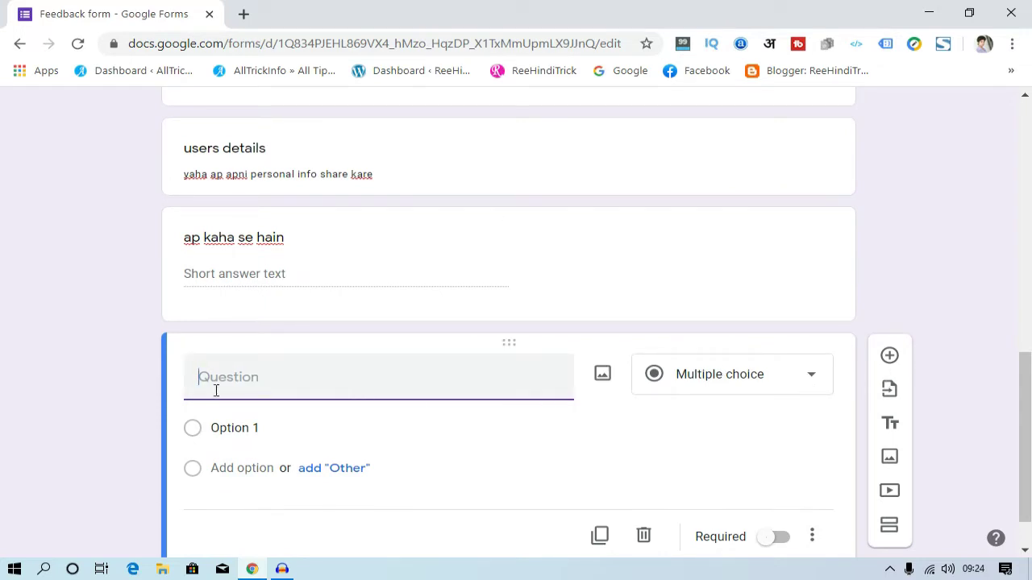
pyautogui.write('add your enai')
pyautogui.press('BackSpace')
pyautogui.press('BackSpace')
pyautogui.write('mail id')
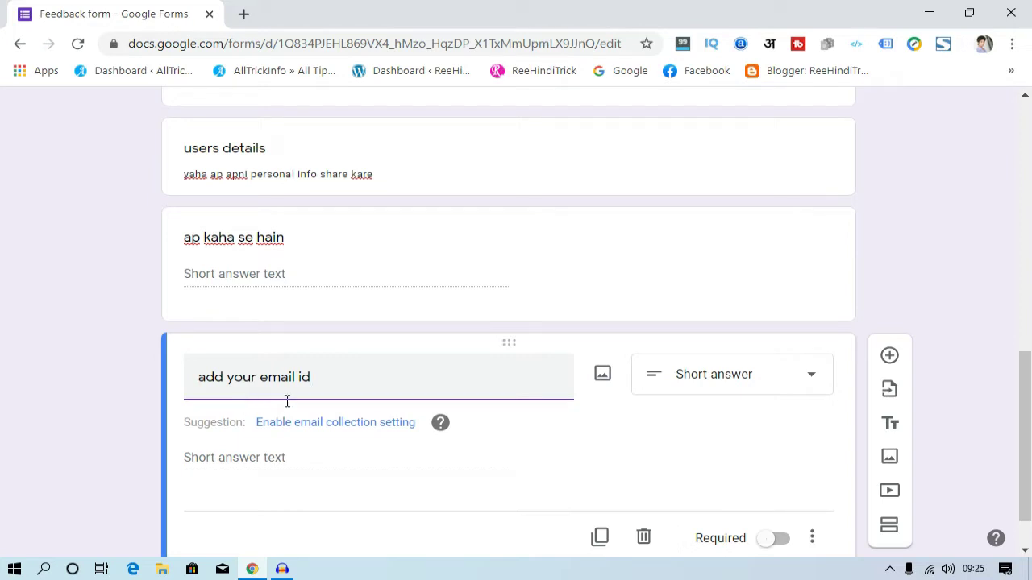
pyautogui.scroll(-1, 594, 443)
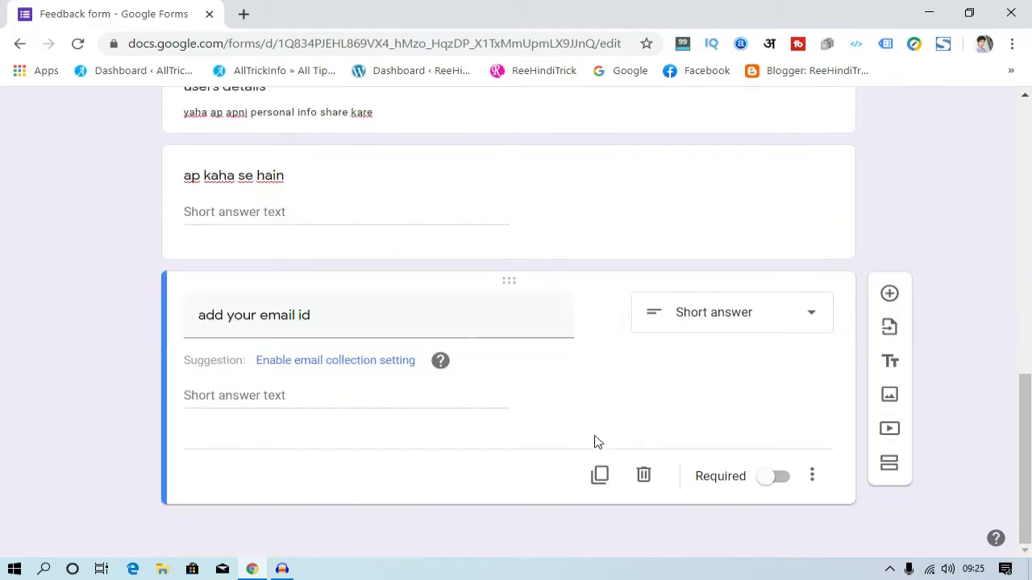
pyautogui.scroll(8, 454, 444)
pyautogui.scroll(-5, 470, 465)
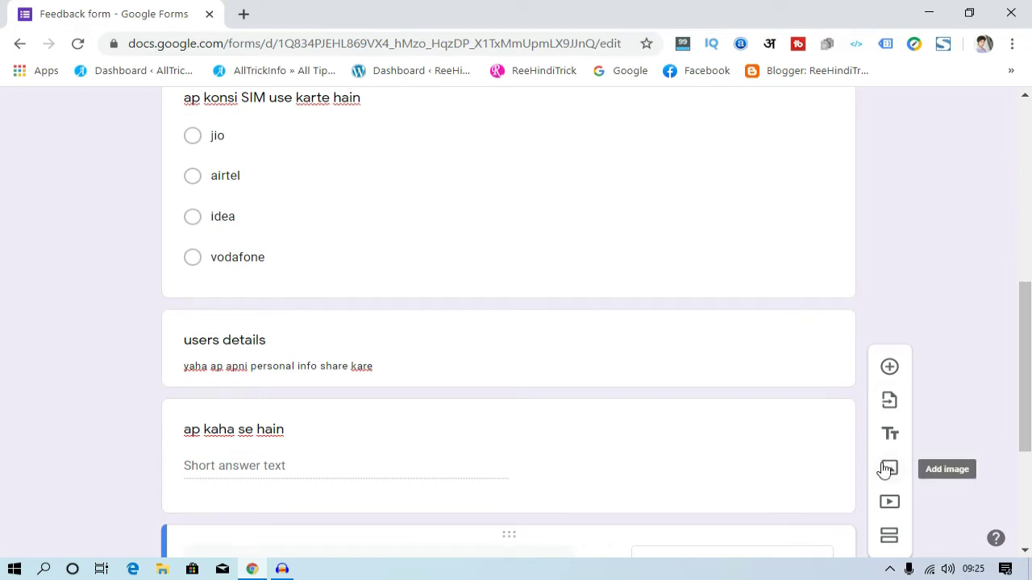
pyautogui.scroll(5, 317, 408)
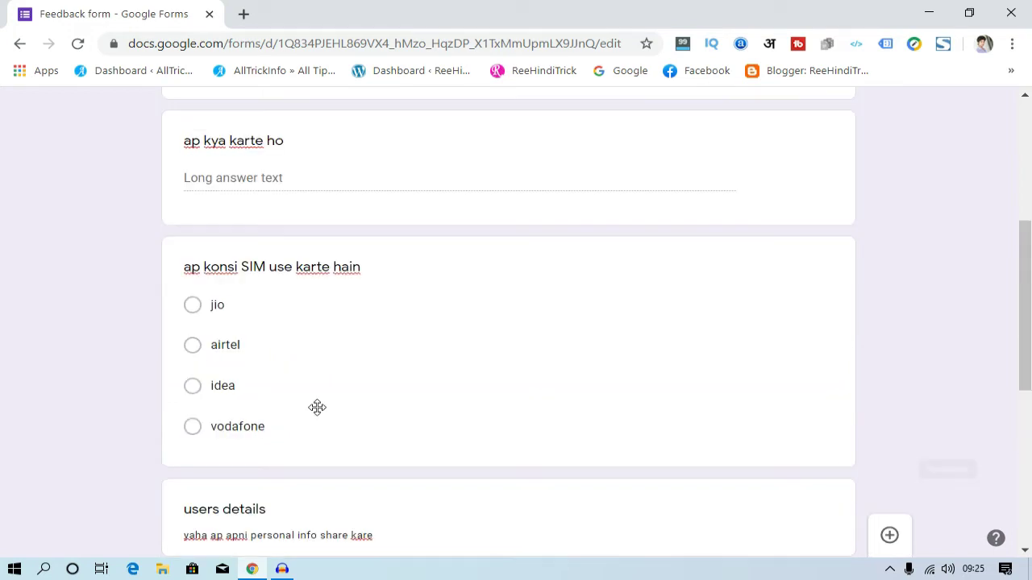
pyautogui.scroll(-4, 333, 293)
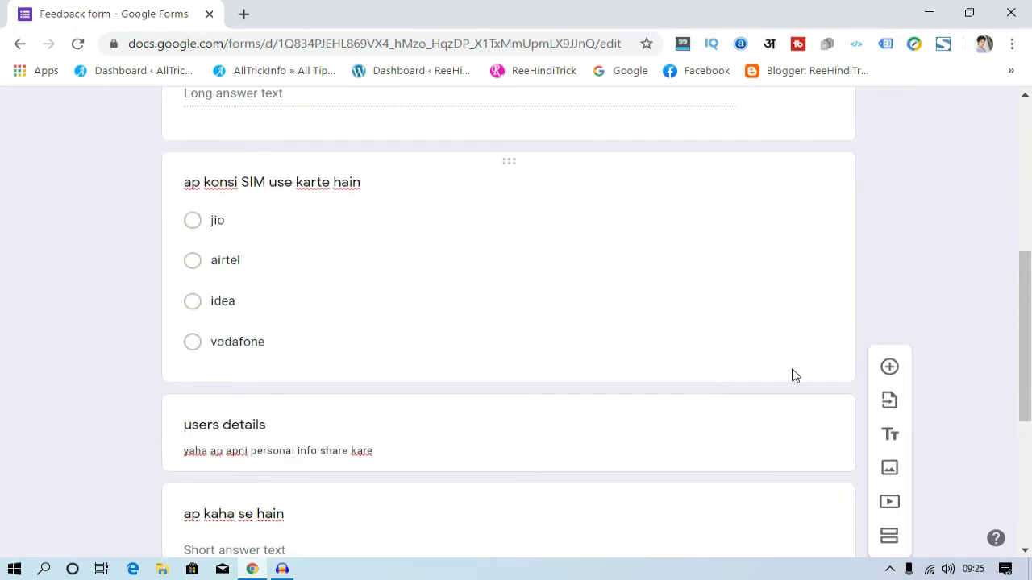
# Upload the AllTrickInfo logo file "all" from the "blogging and youtube importent" folder and insert it as an image in the form.
pyautogui.click(892, 468)
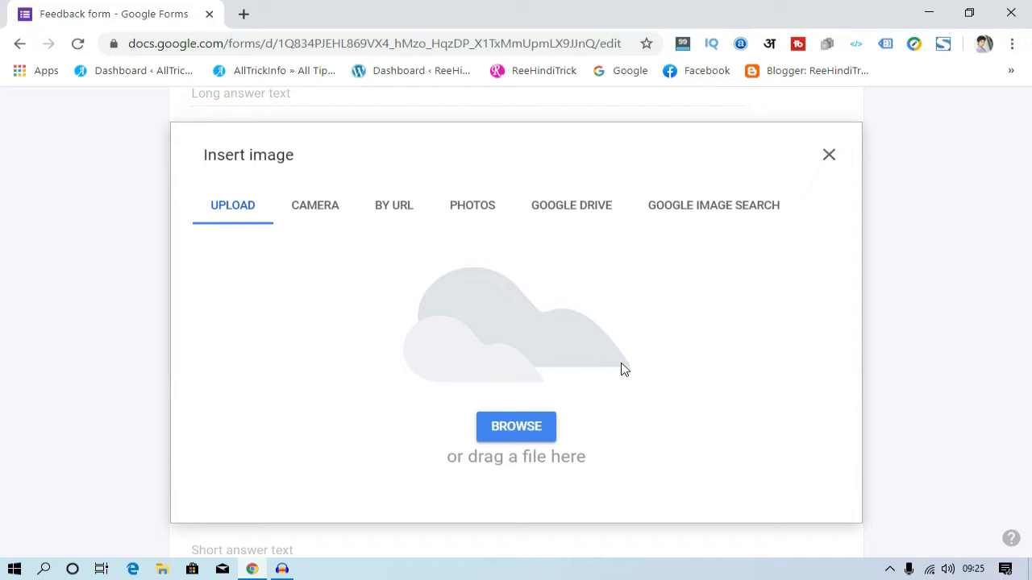
pyautogui.click(535, 438)
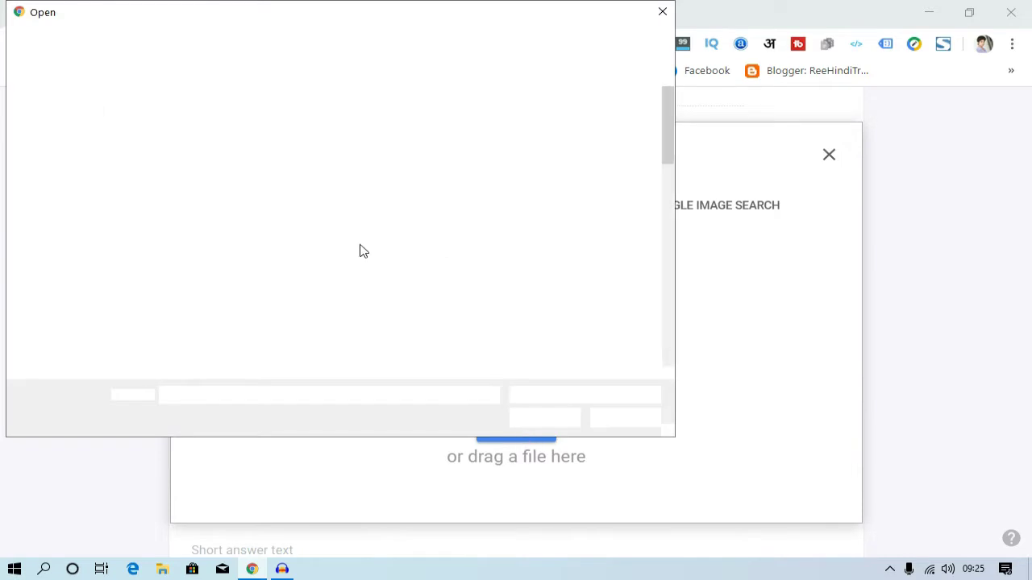
pyautogui.click(442, 143)
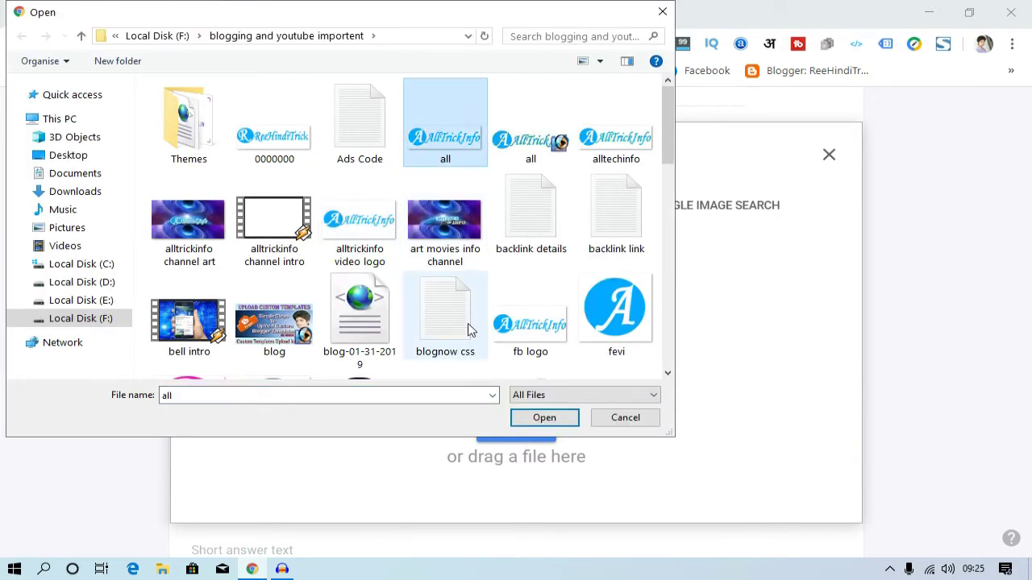
pyautogui.click(544, 420)
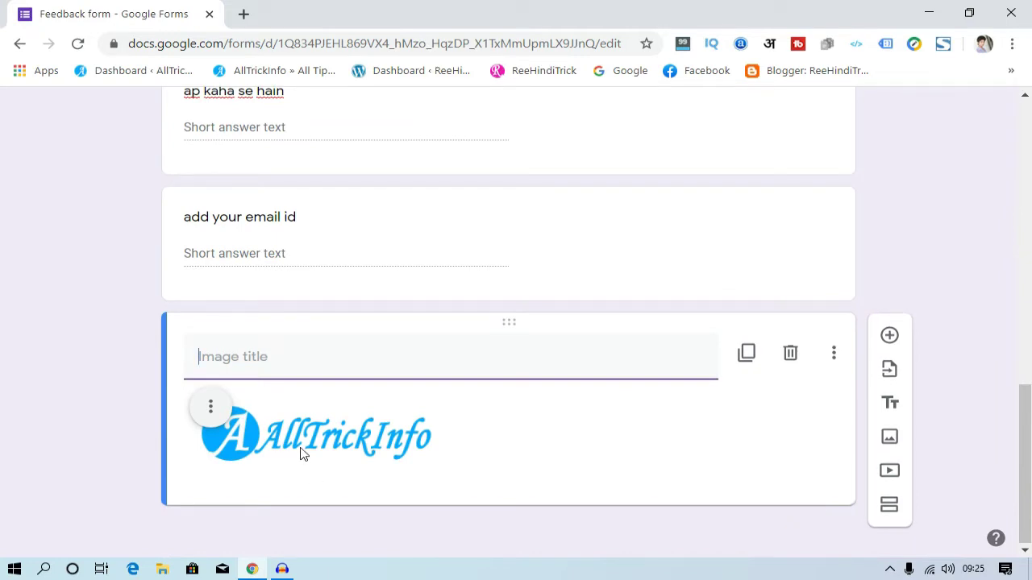
# Center-align the AllTrickInfo logo image and title it "its my work website logo".
pyautogui.click(209, 411)
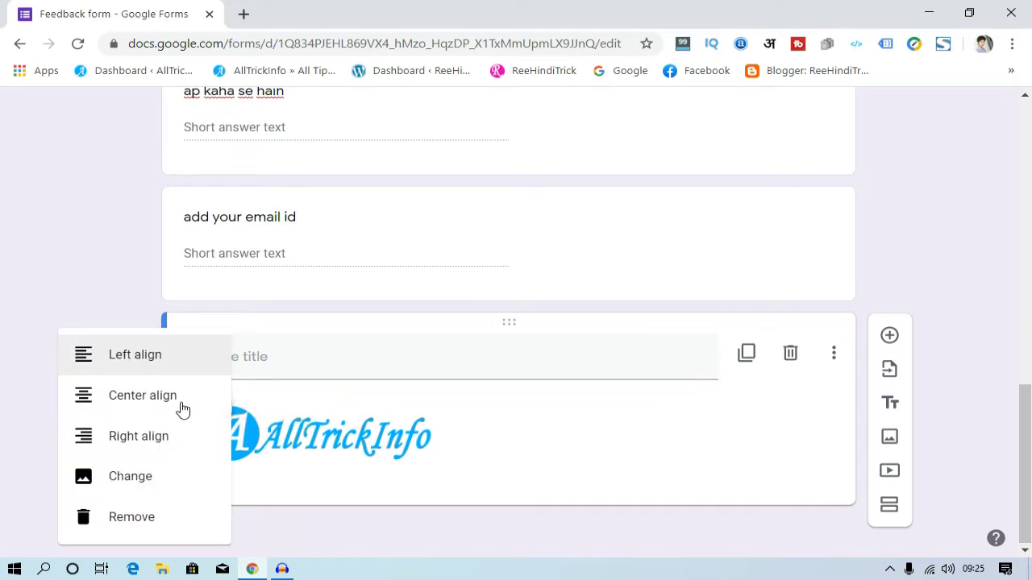
pyautogui.click(179, 403)
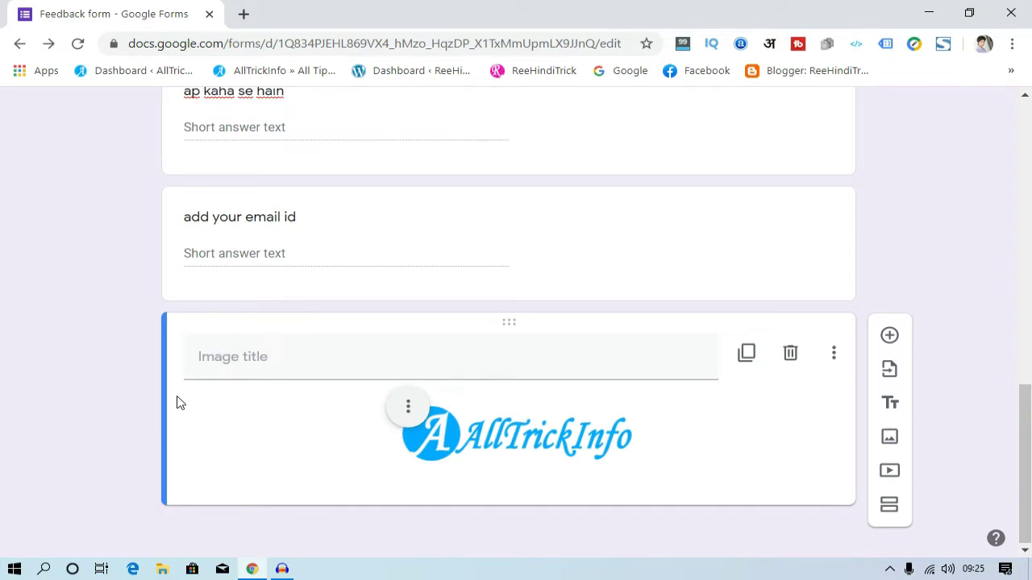
pyautogui.click(268, 358)
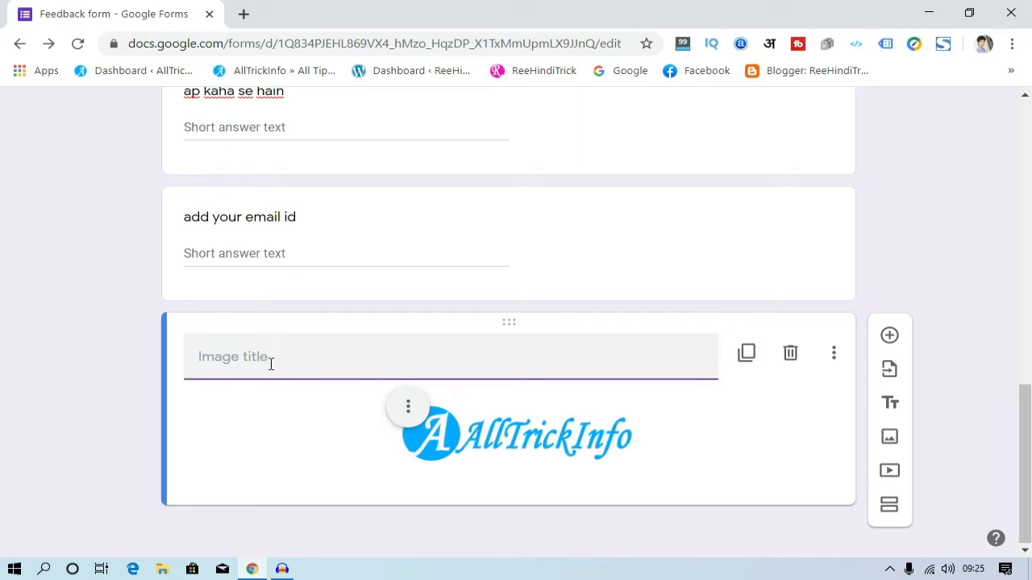
pyautogui.write('is')
pyautogui.write(' my wor')
pyautogui.write('k')
pyautogui.write(' web')
pyautogui.write('site logo')
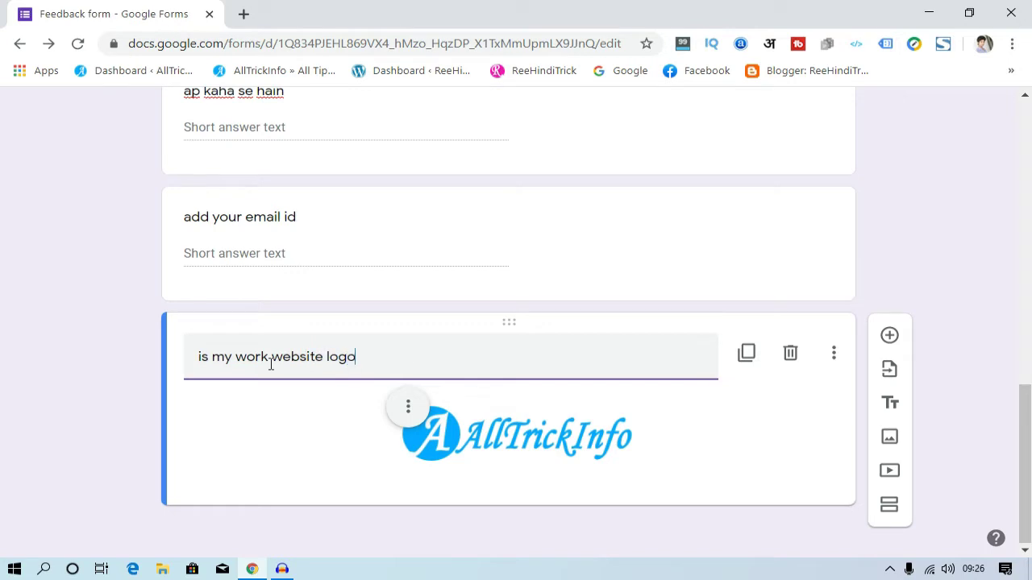
pyautogui.click(200, 360)
pyautogui.write('t')
pyautogui.click(488, 330)
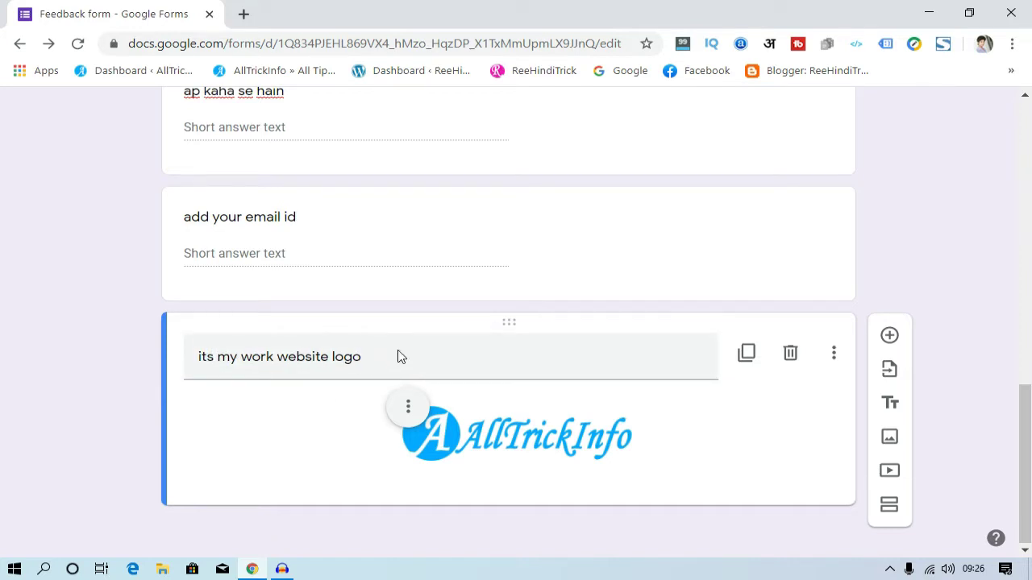
# Move the logo image block from the end of the form to directly below the "Feedback form" header, above "full name".
pyautogui.scroll(15, 479, 352)
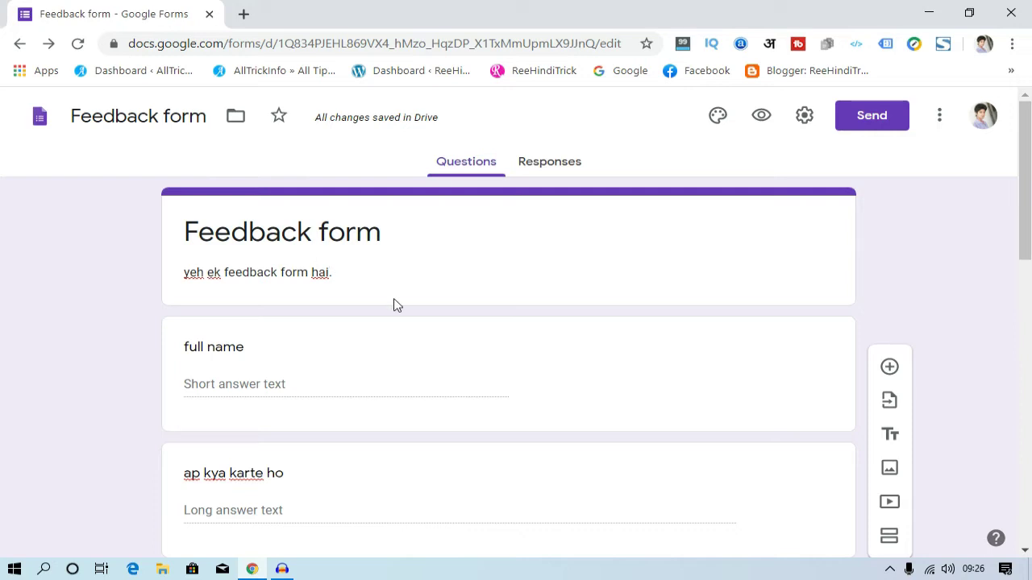
pyautogui.scroll(-2, 394, 303)
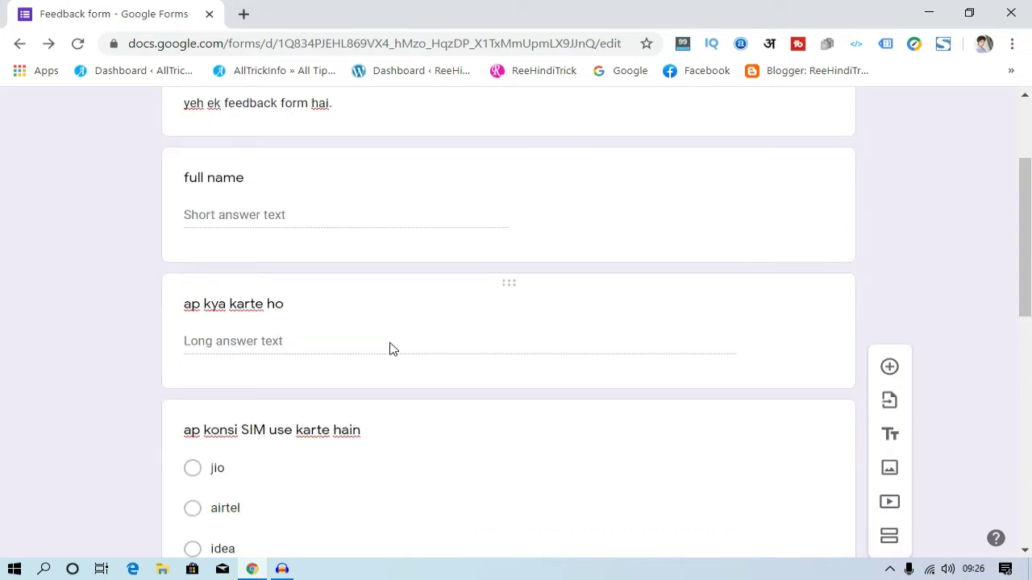
pyautogui.scroll(-8, 390, 348)
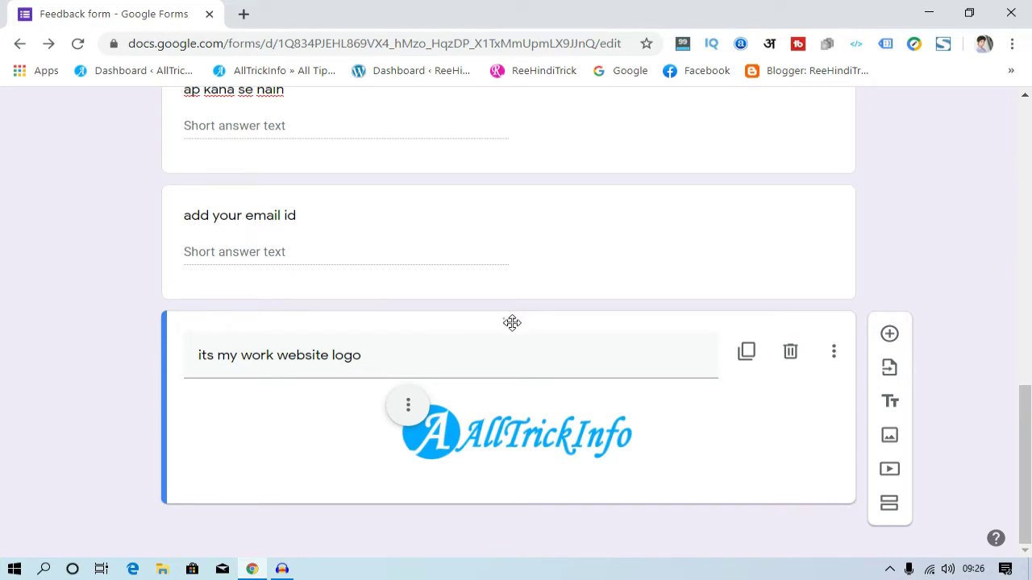
pyautogui.moveTo(511, 322); pyautogui.dragTo(485, 154)
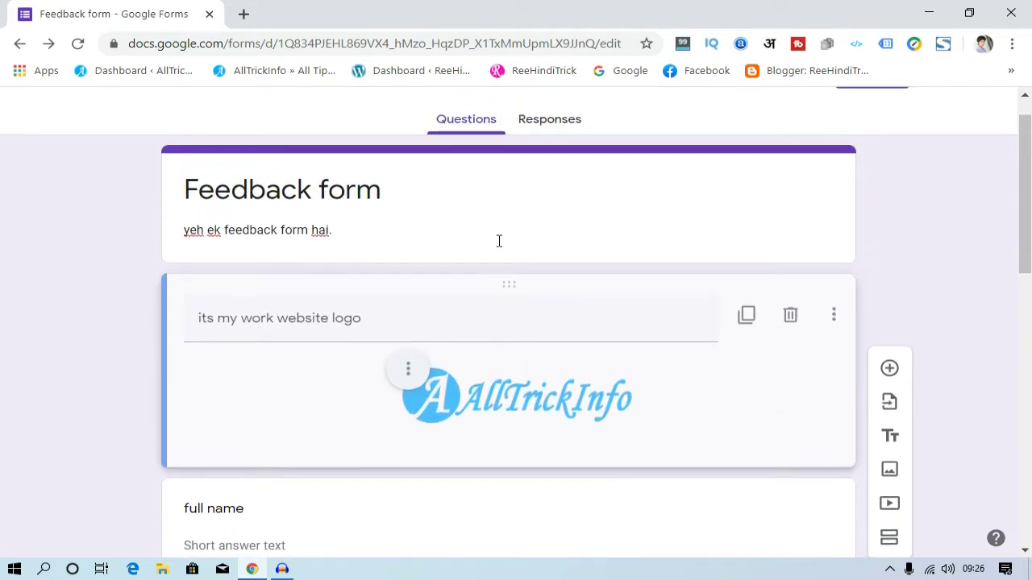
pyautogui.moveTo(505, 274); pyautogui.dragTo(502, 274)
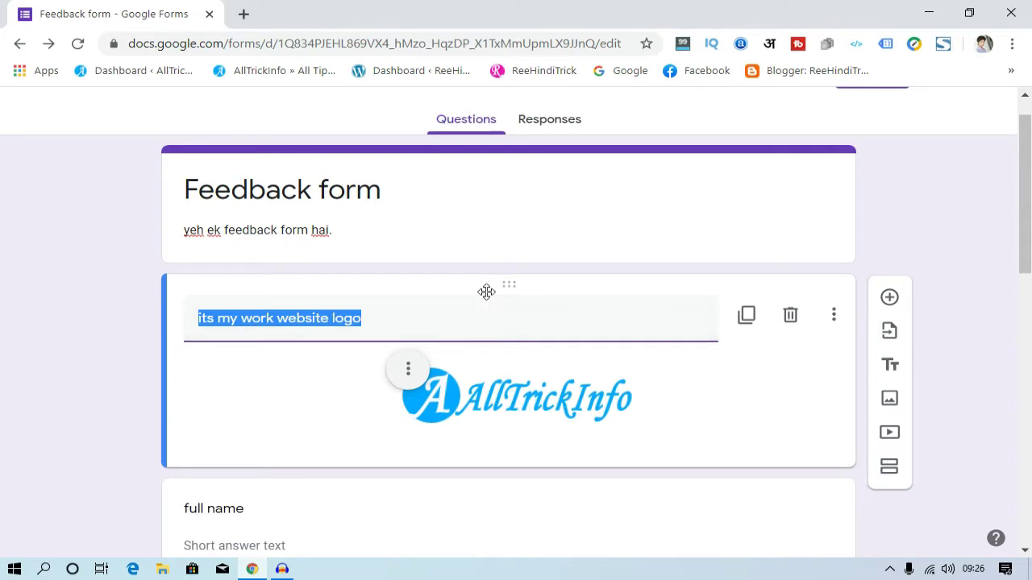
pyautogui.click(92, 339)
# Search YouTube for "alltrickinfo" and insert the video "Website Me AMP Set Kaise Kare" below the "add your email id" question.
pyautogui.scroll(-12, 346, 330)
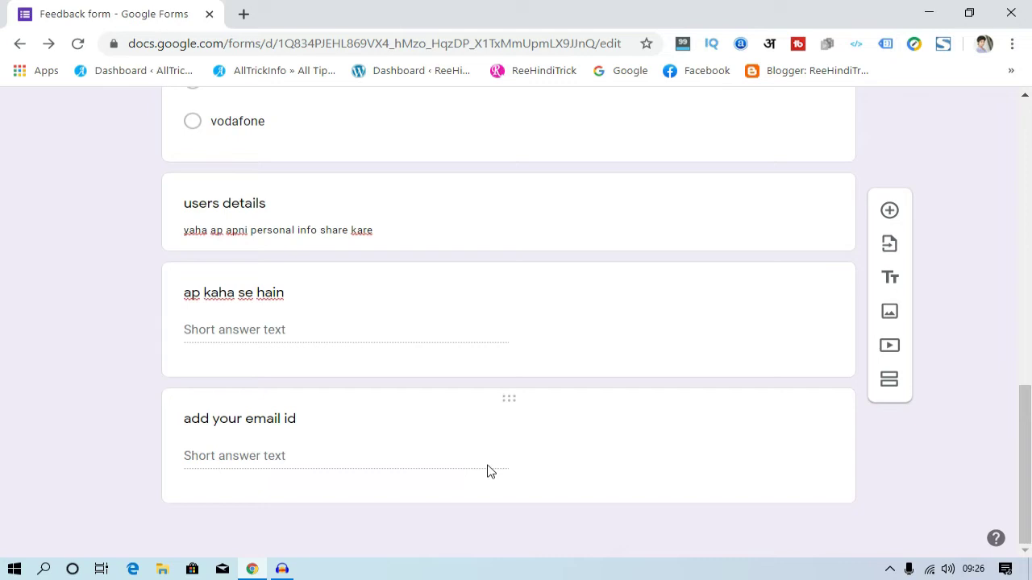
pyautogui.click(620, 401)
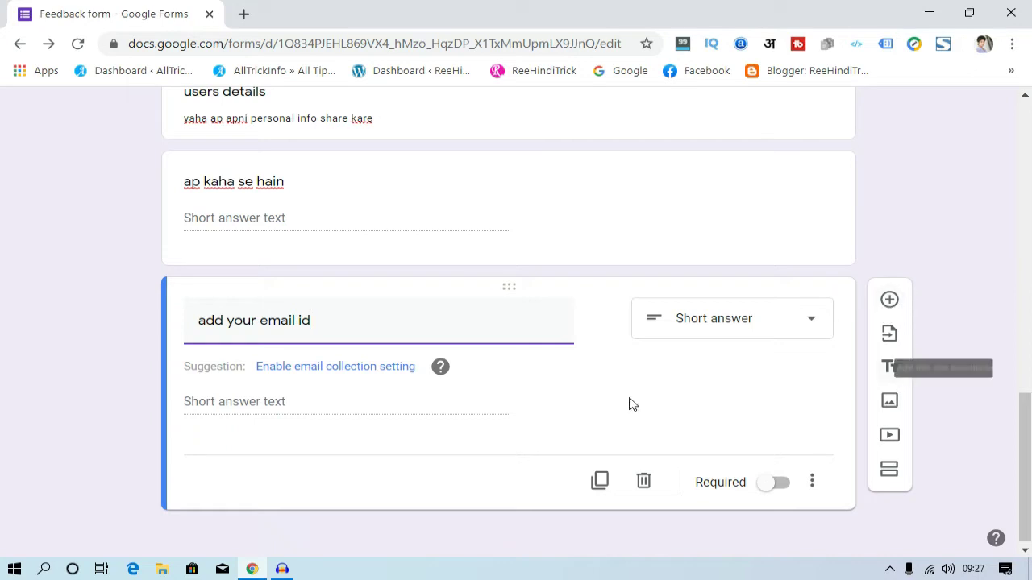
pyautogui.scroll(2, 442, 437)
pyautogui.scroll(-2, 270, 263)
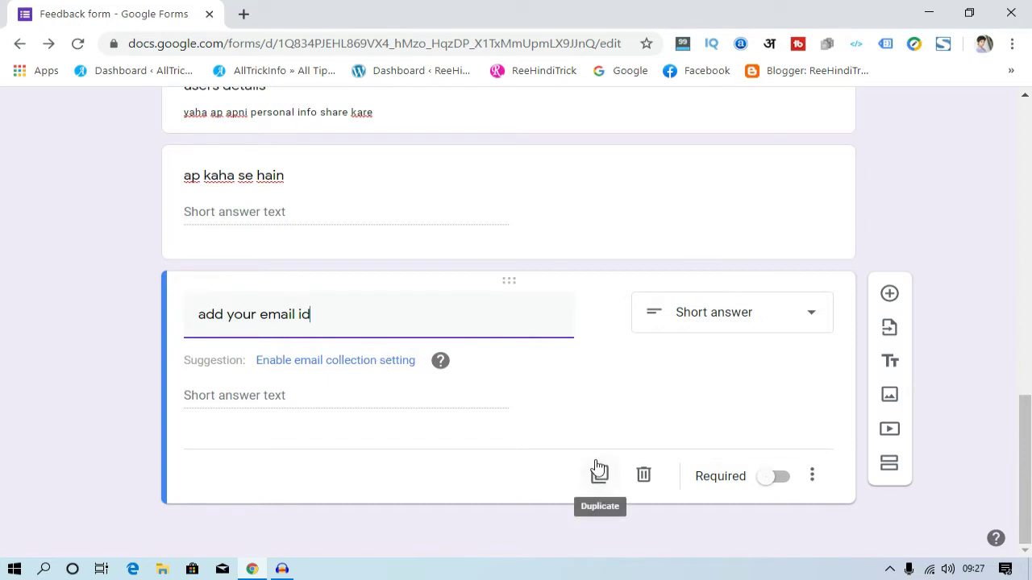
pyautogui.click(895, 436)
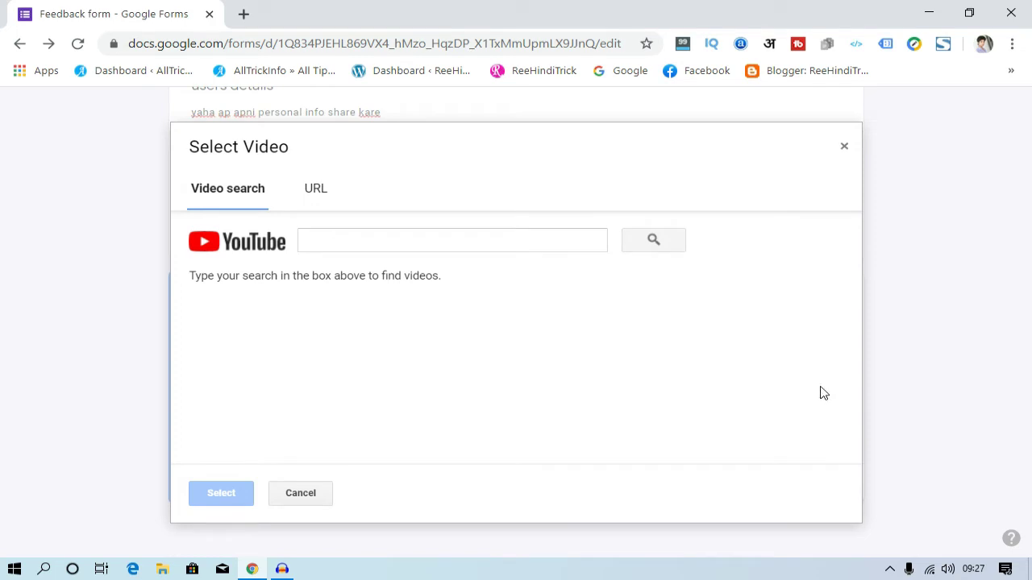
pyautogui.click(398, 242)
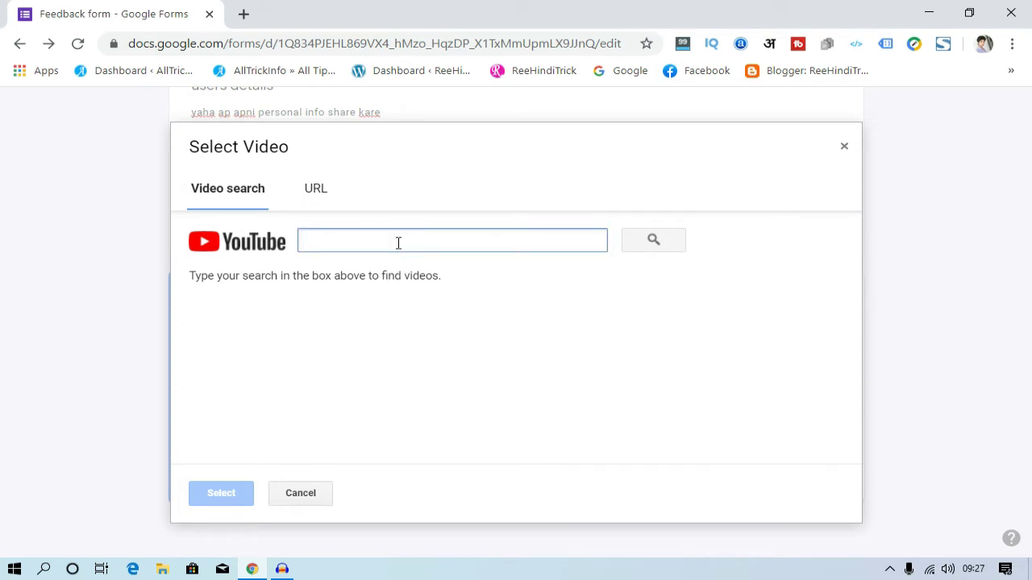
pyautogui.write('alltrickinfo')
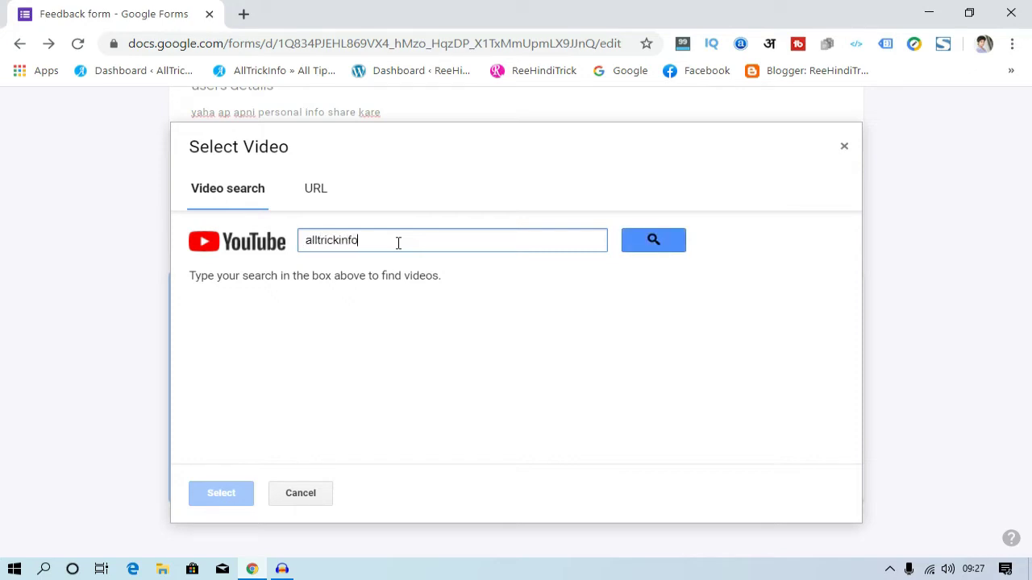
pyautogui.press('Return')
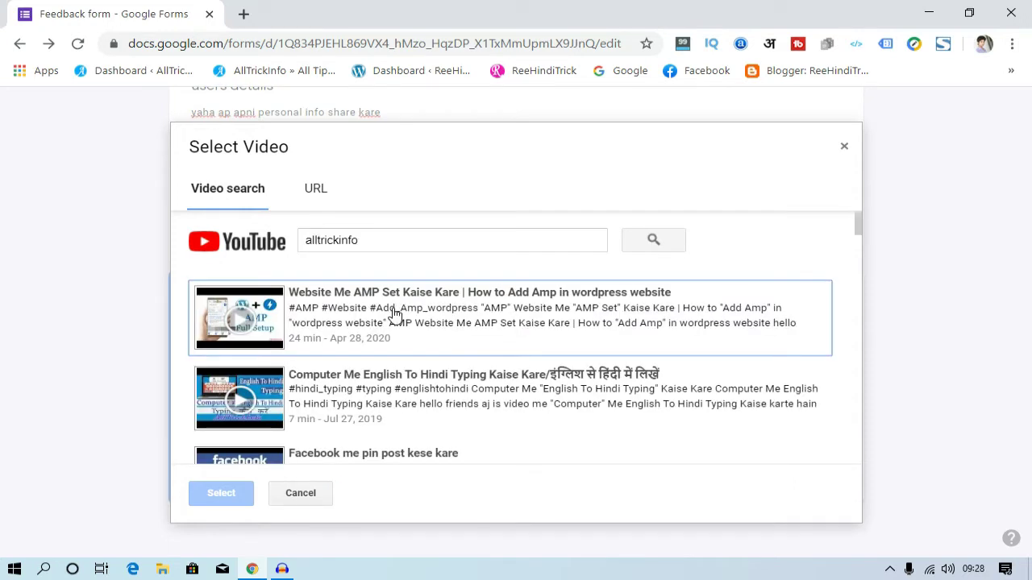
pyautogui.click(395, 306)
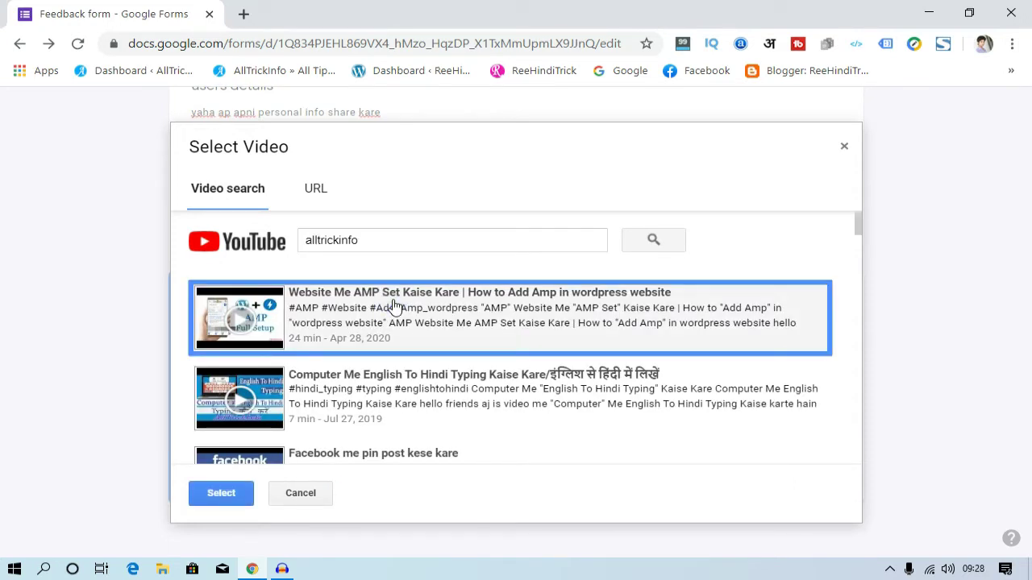
pyautogui.click(222, 494)
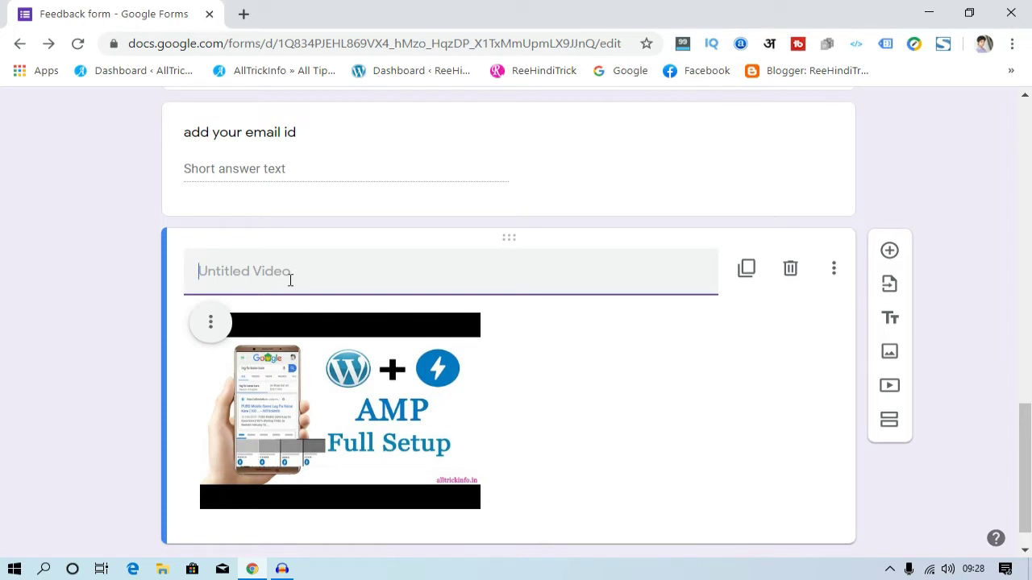
# Title the inserted video "My latest video" and center-align it.
pyautogui.write('My latest')
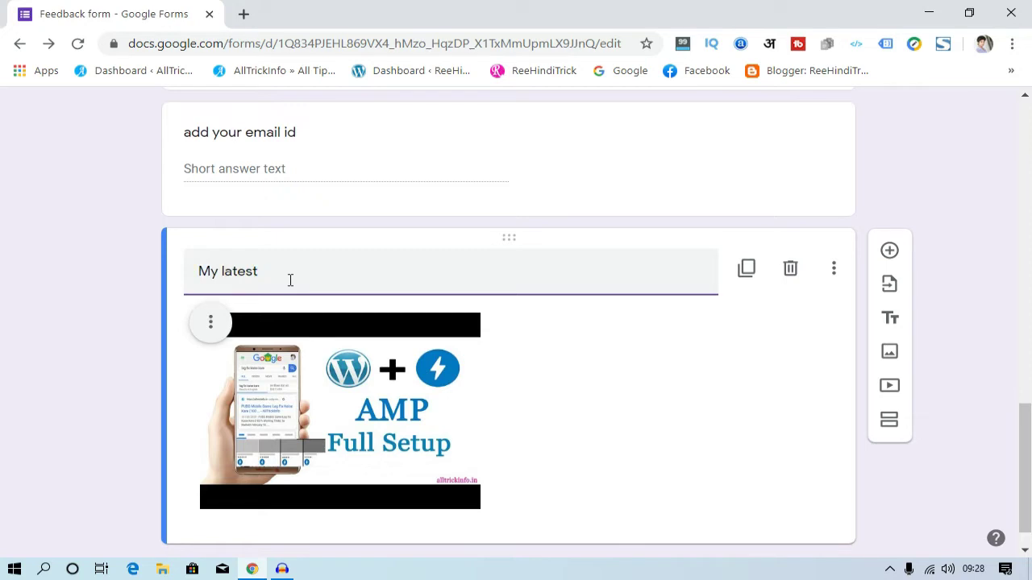
pyautogui.write(' video')
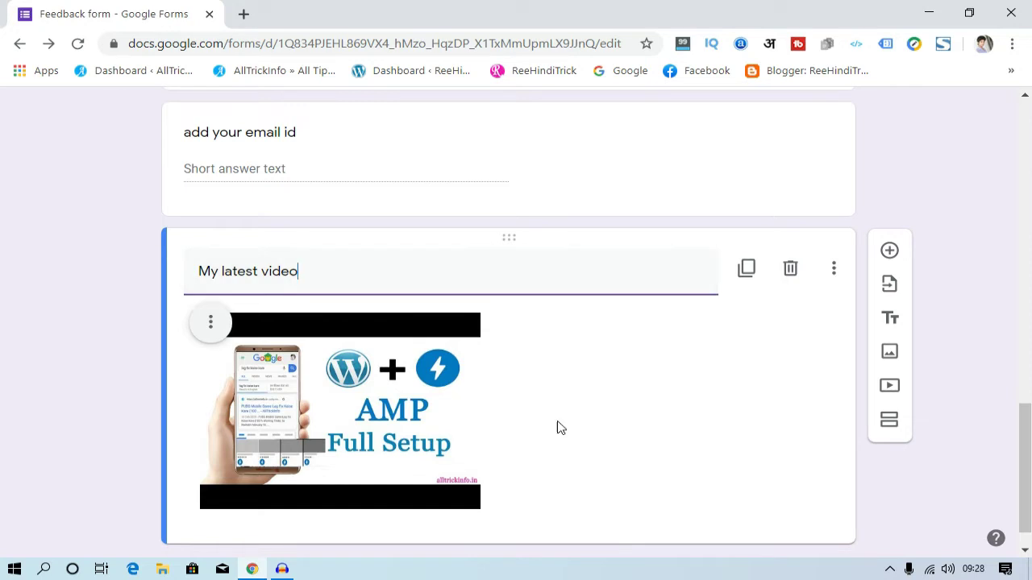
pyautogui.click(211, 322)
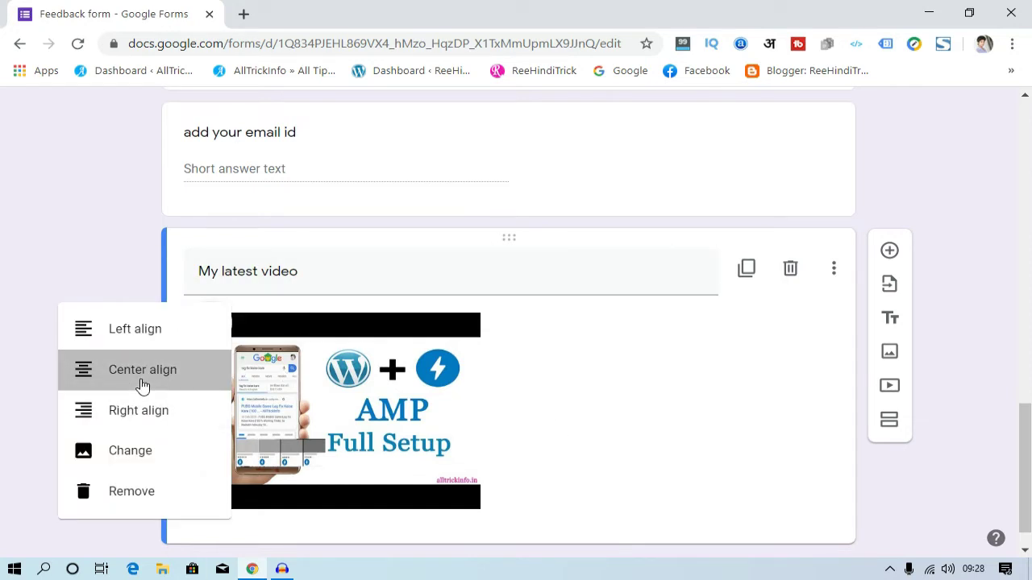
pyautogui.click(141, 386)
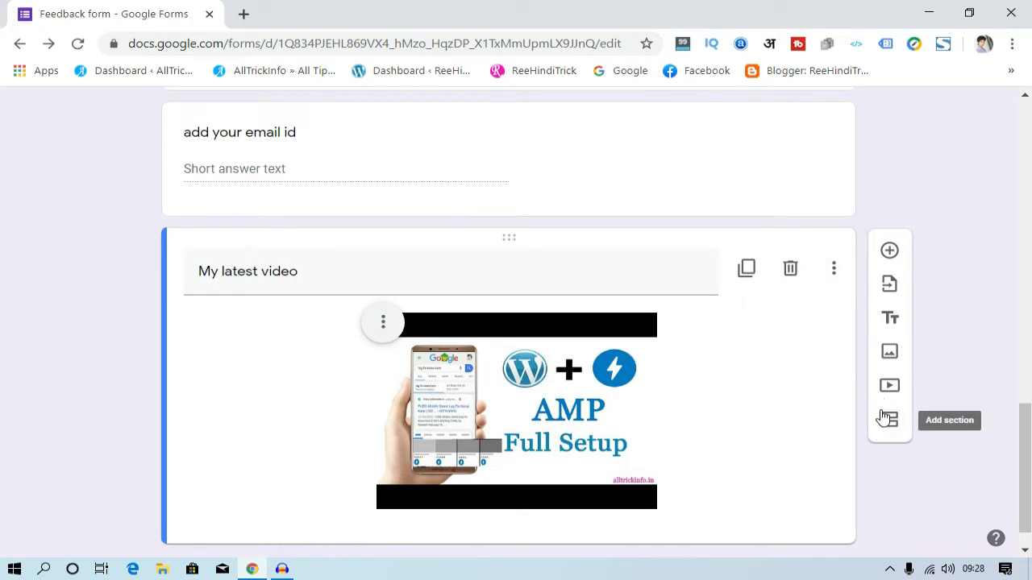
# Make the "add your email id" and "ap kaha se hain" questions required.
pyautogui.scroll(15, 453, 325)
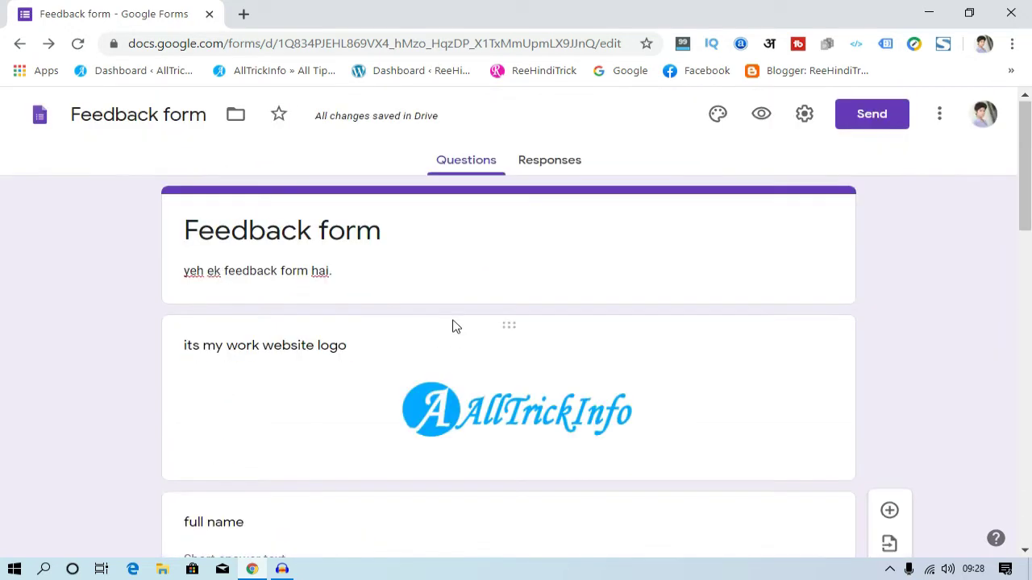
pyautogui.scroll(-15, 454, 325)
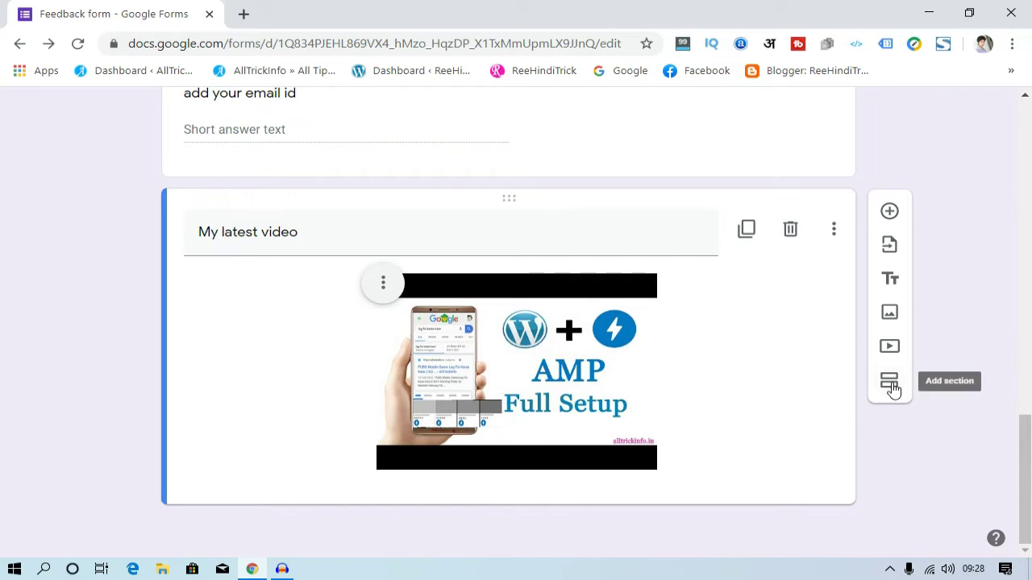
pyautogui.scroll(3, 456, 409)
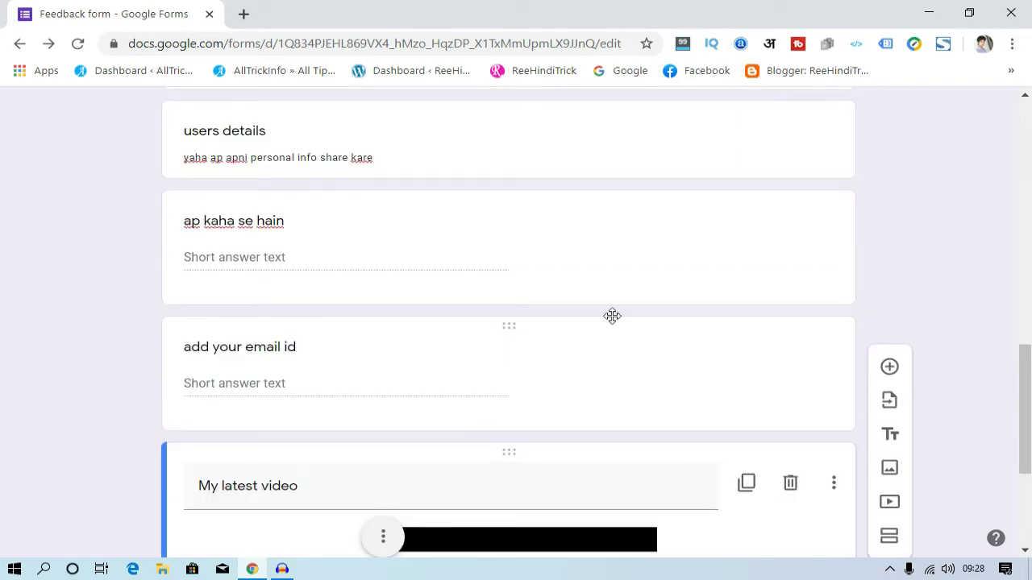
pyautogui.click(549, 331)
pyautogui.scroll(-1, 452, 347)
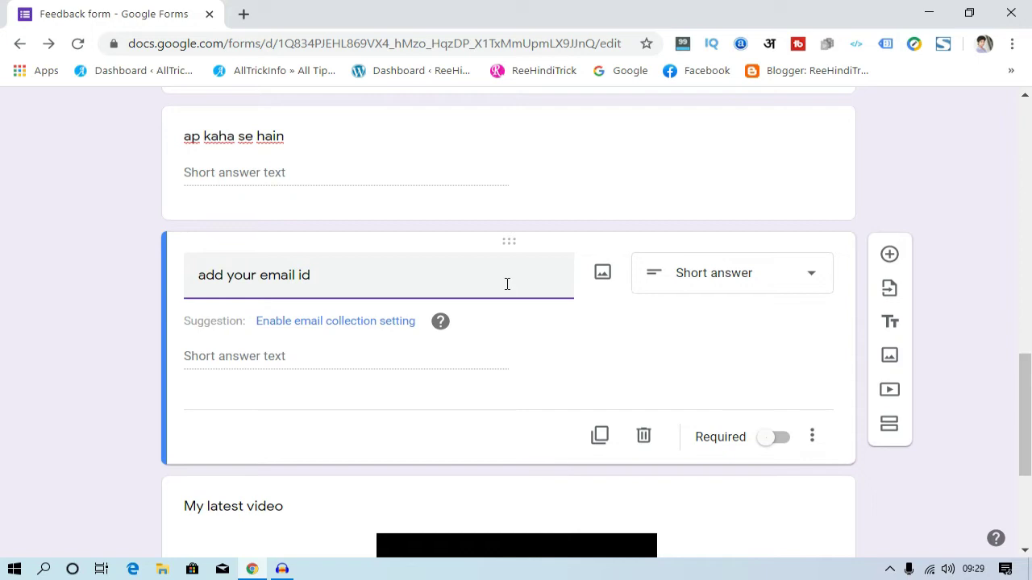
pyautogui.click(776, 440)
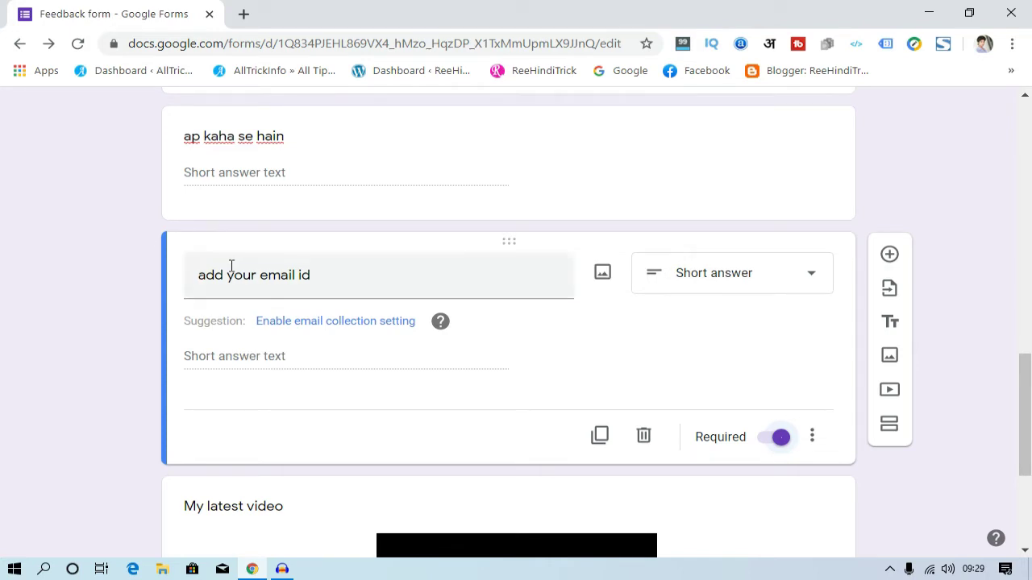
pyautogui.click(604, 205)
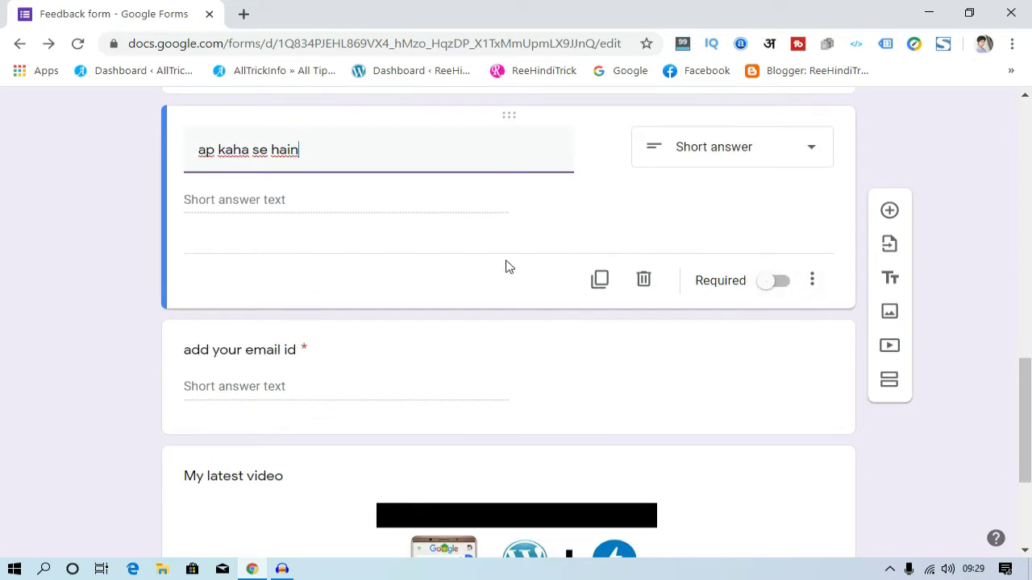
pyautogui.click(782, 283)
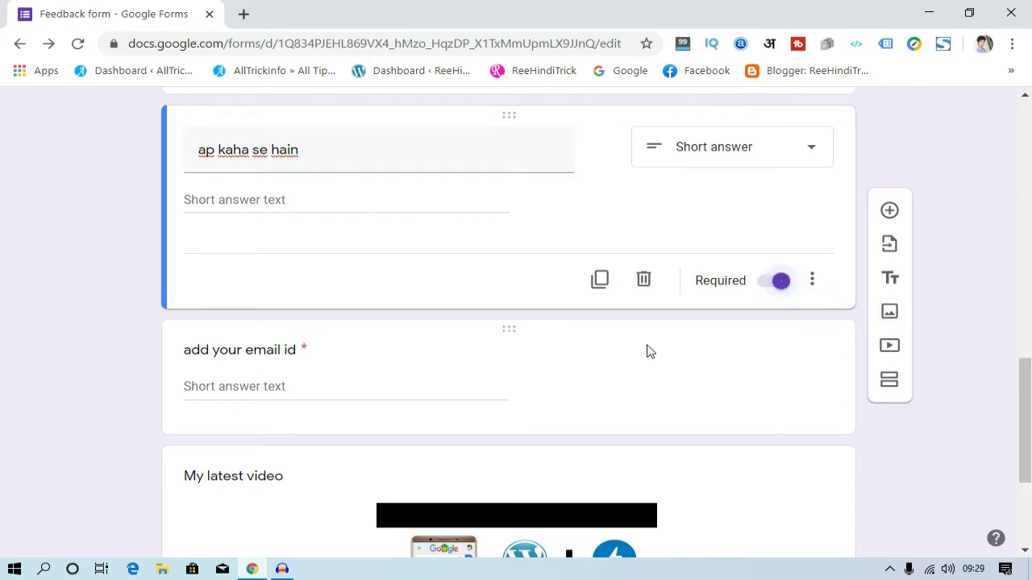
# Add a new section to the form after the "My latest video" block.
pyautogui.scroll(-2, 508, 355)
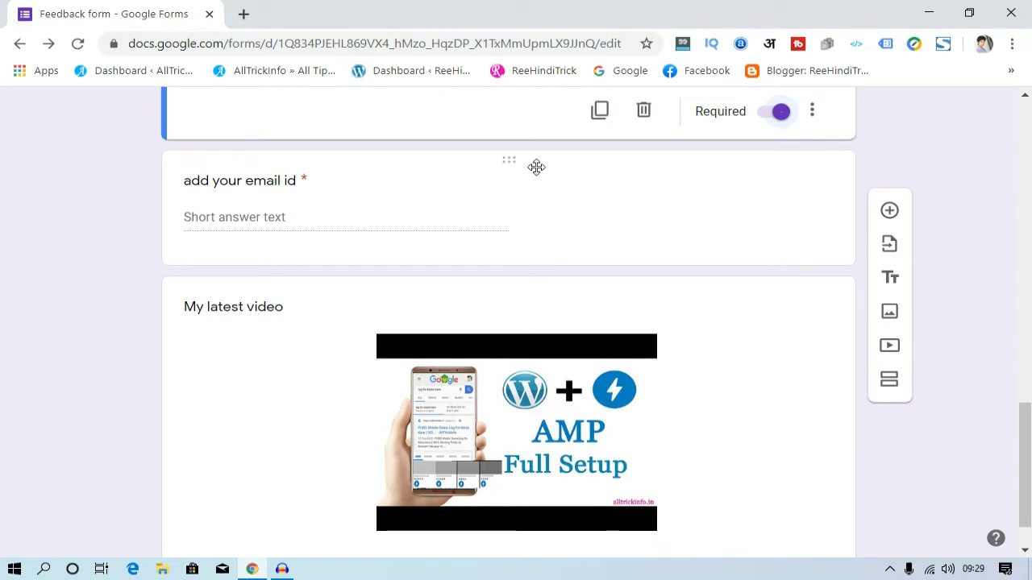
pyautogui.click(536, 170)
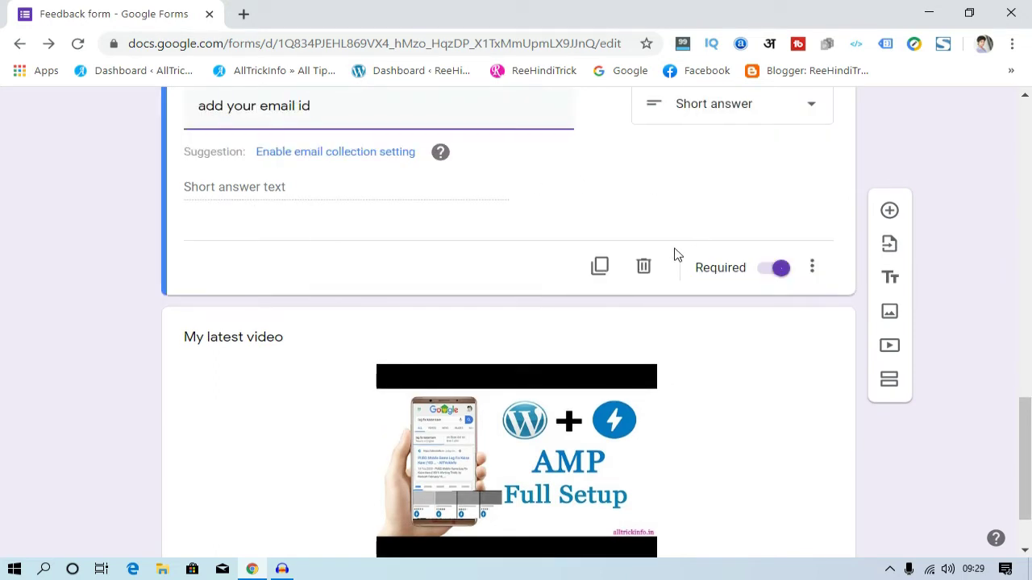
pyautogui.scroll(-1, 633, 316)
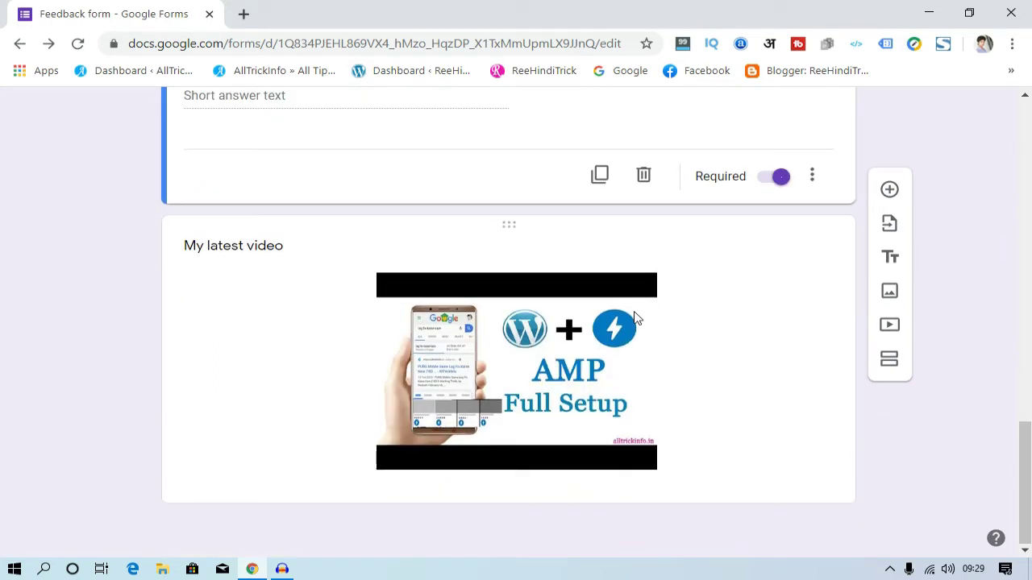
pyautogui.click(652, 228)
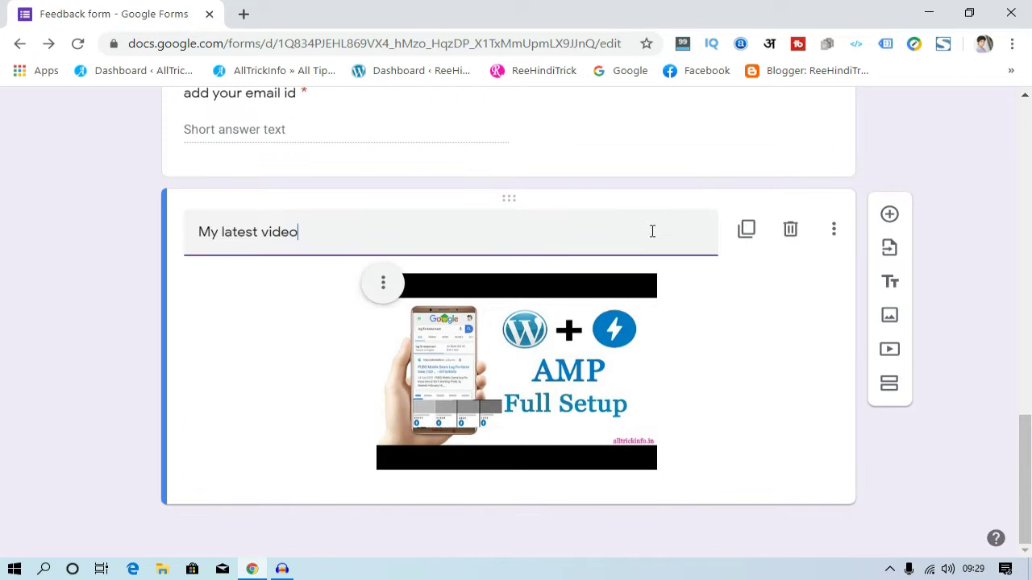
pyautogui.click(890, 384)
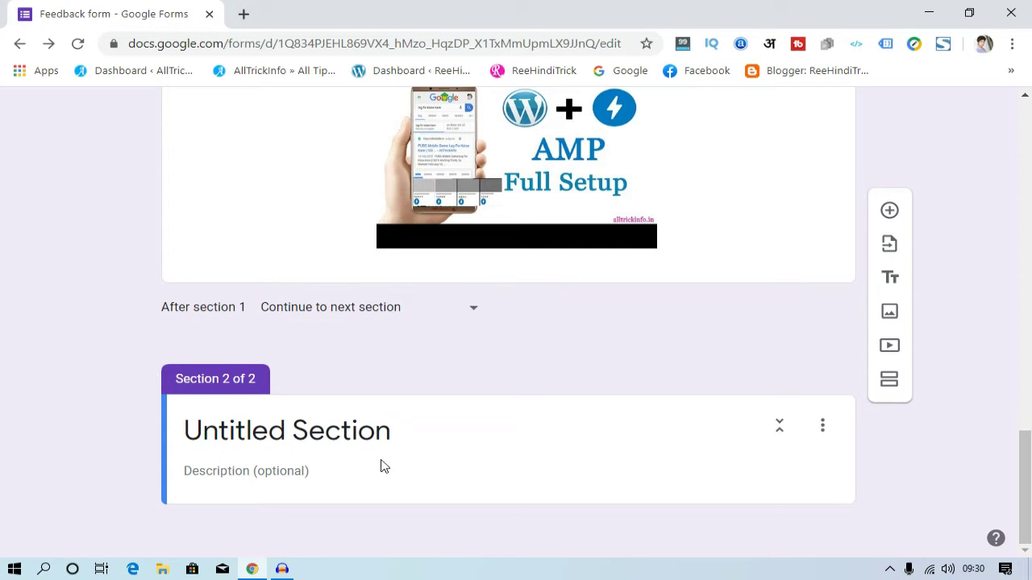
# Title the new second section "optional details".
pyautogui.click(396, 437)
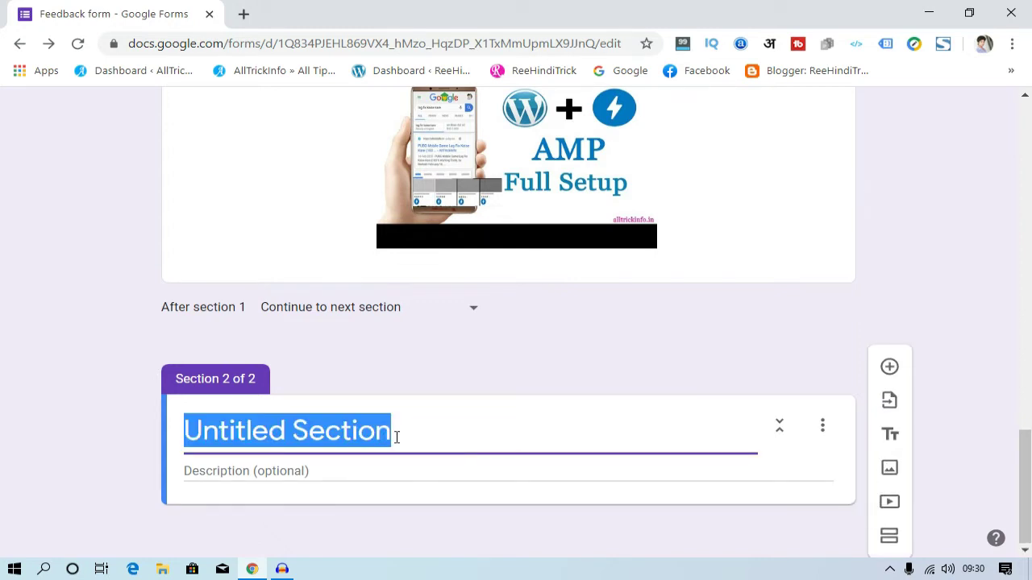
pyautogui.write('opt')
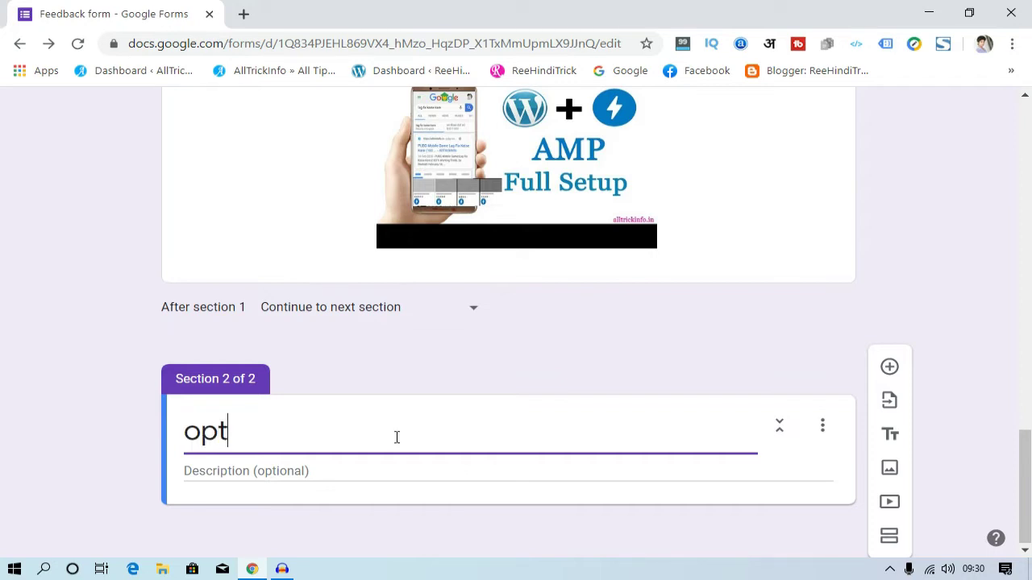
pyautogui.write('ional ')
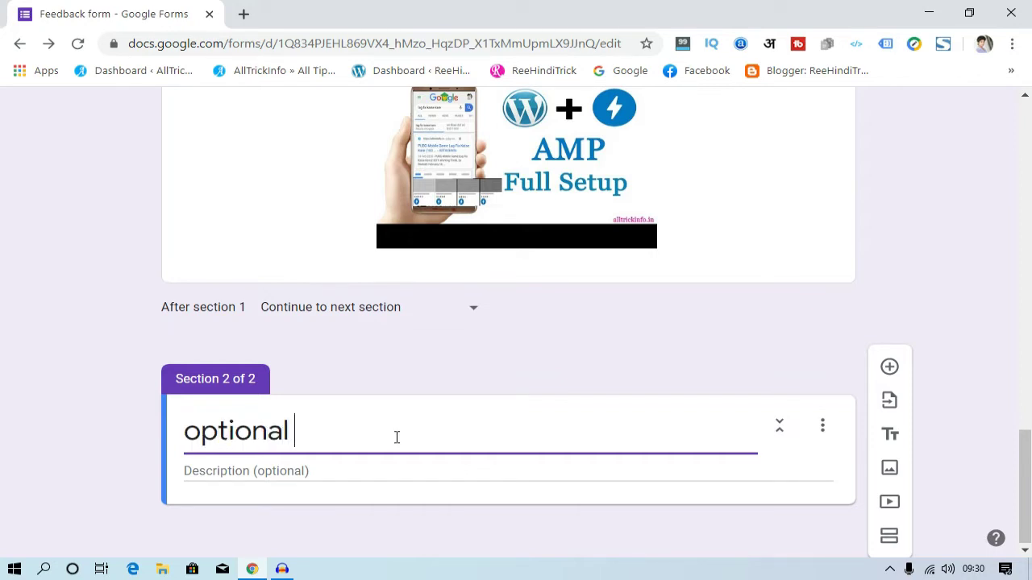
pyautogui.write('details')
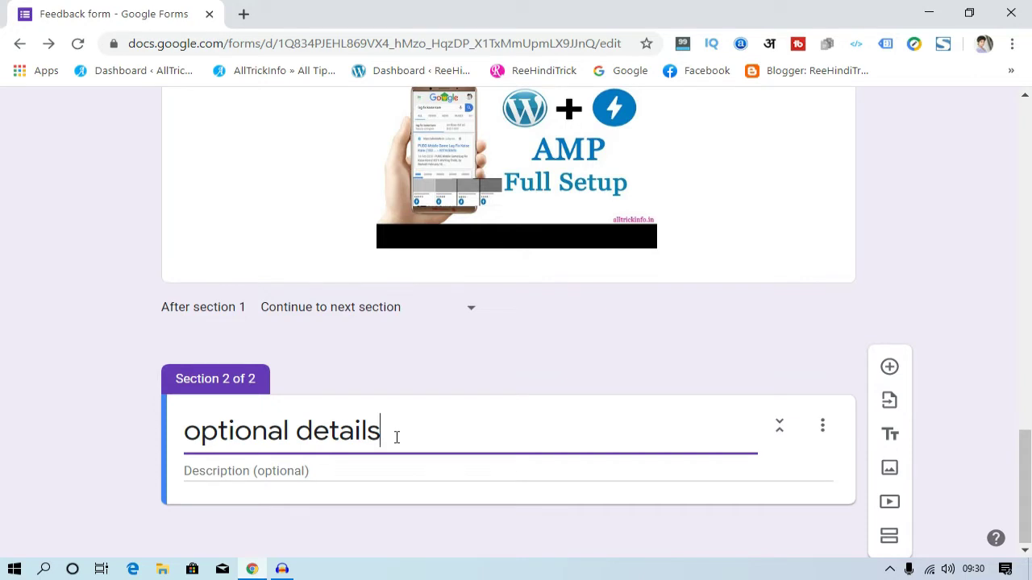
# Describe the section as "ap yadi yaha puchhi gayi janakri dena chahe to de sakte hain yadi an dena chahe to na de.".
pyautogui.click(271, 473)
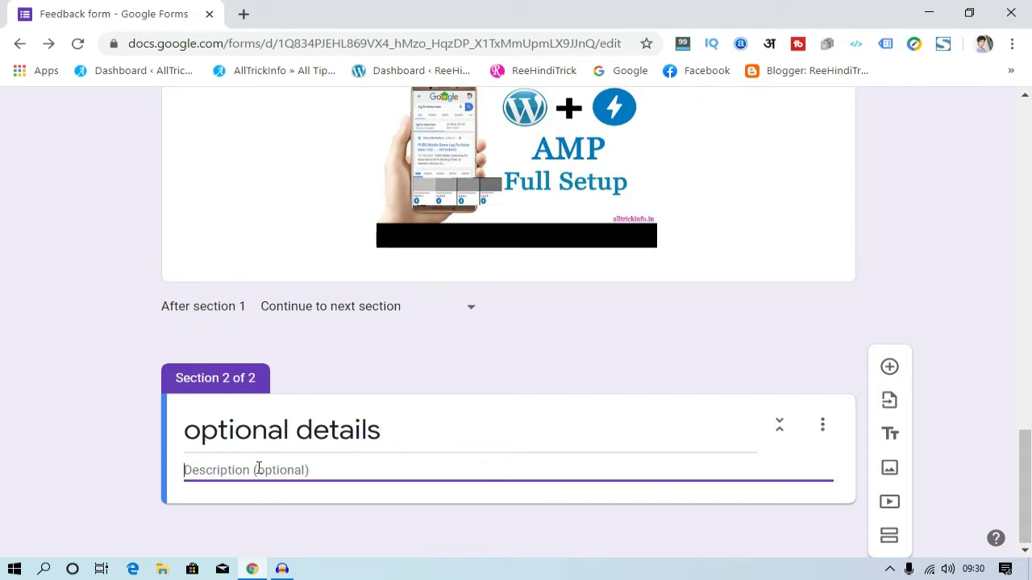
pyautogui.write('ap')
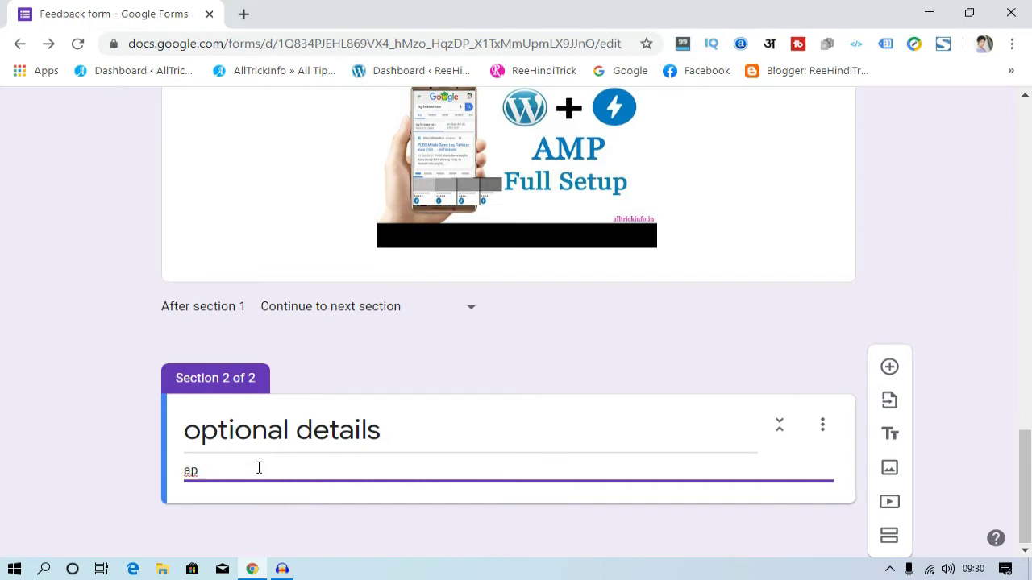
pyautogui.write(' yadi yaha puchhi gayi')
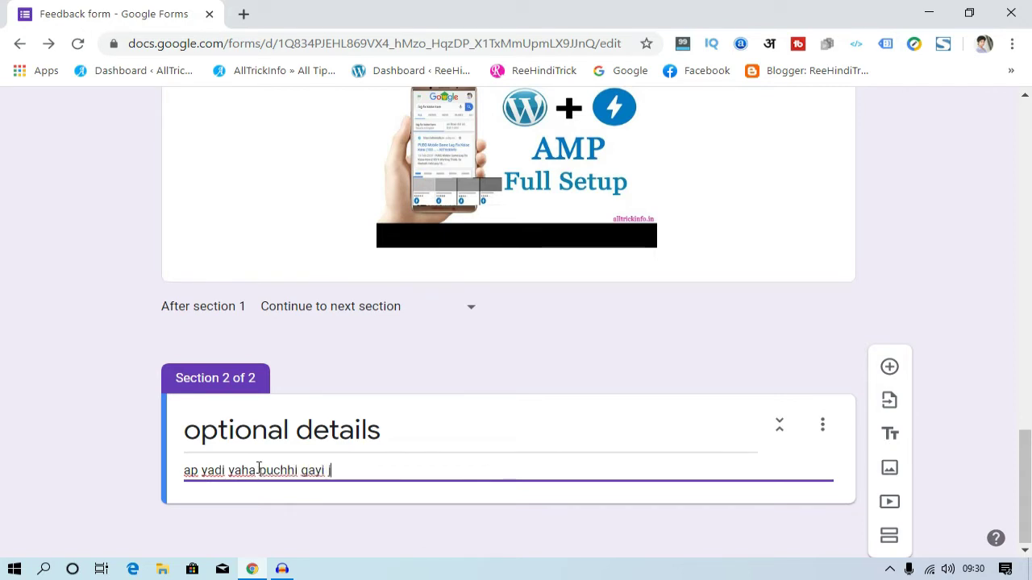
pyautogui.write(' janakri de')
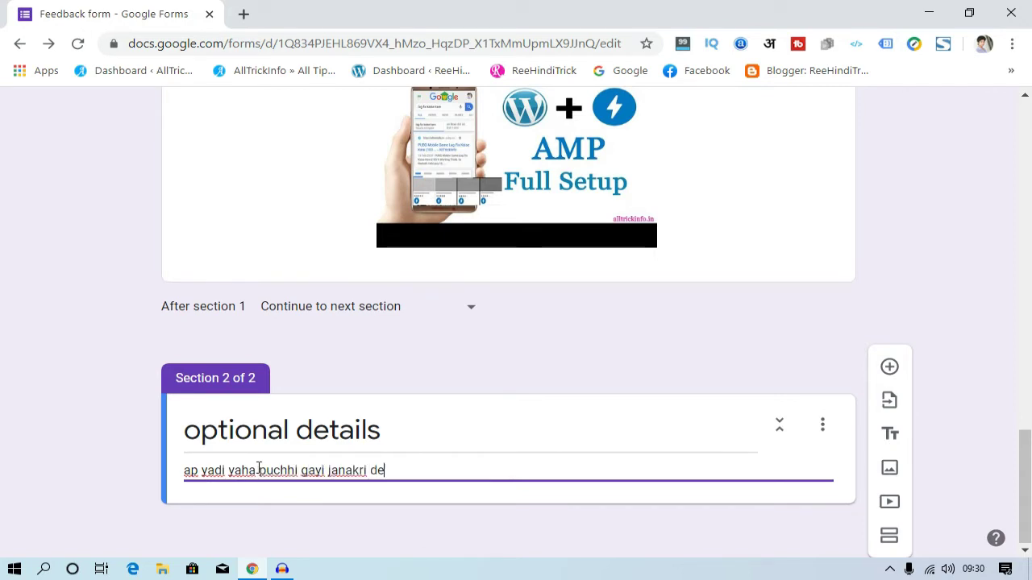
pyautogui.write('na chahe')
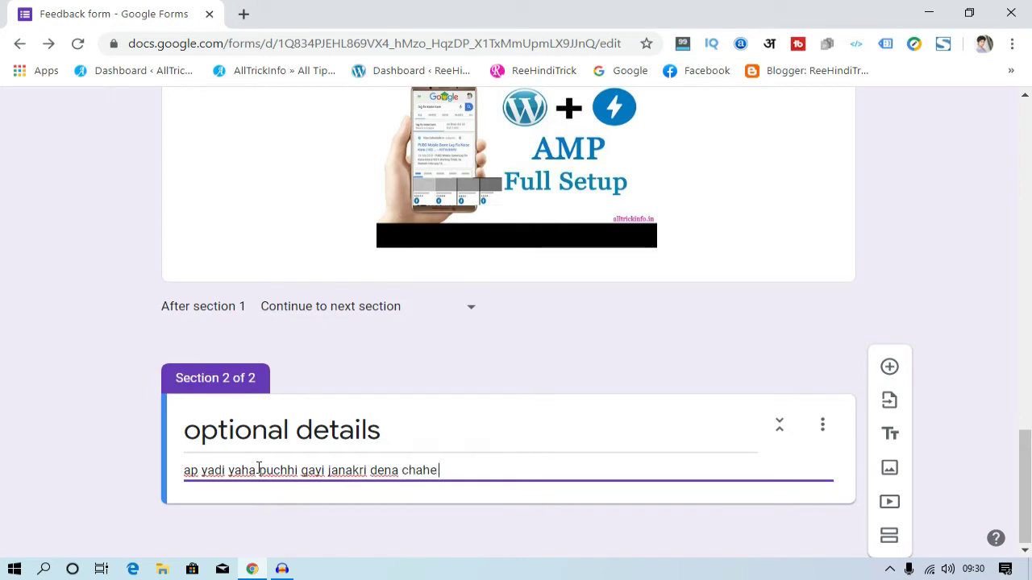
pyautogui.write(' to de sa')
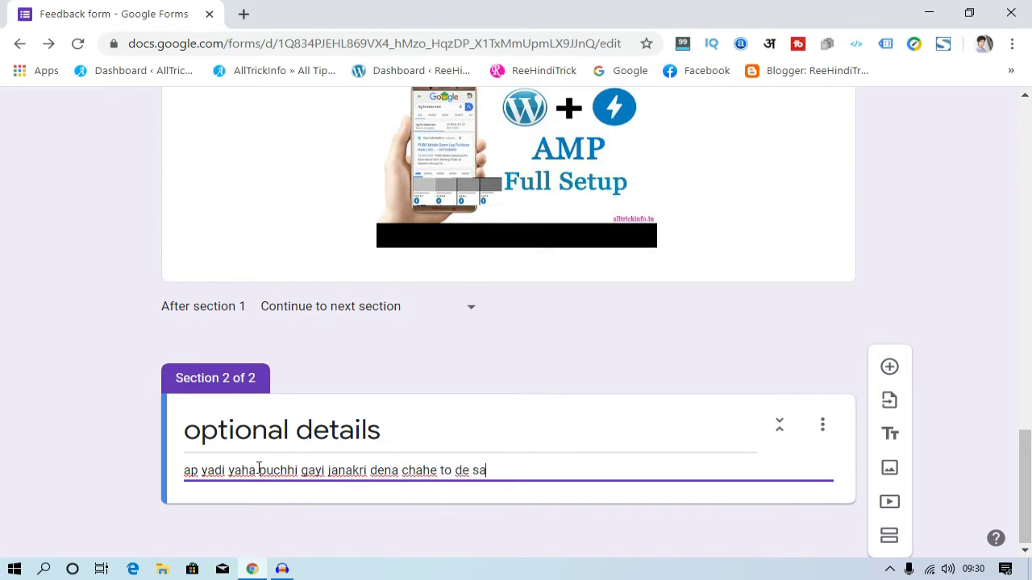
pyautogui.write('kte hain yadi a')
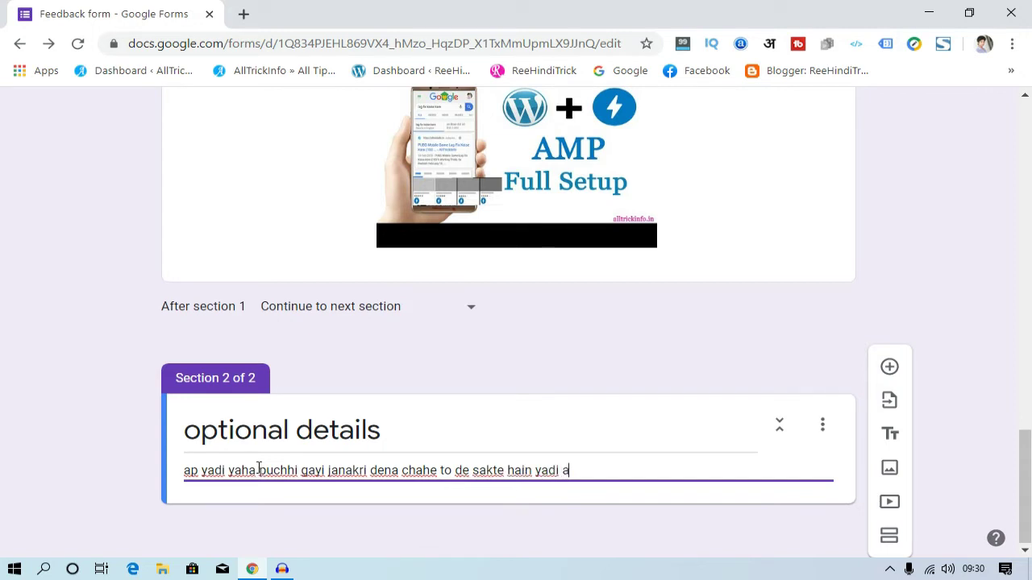
pyautogui.write('n dena chahe to ')
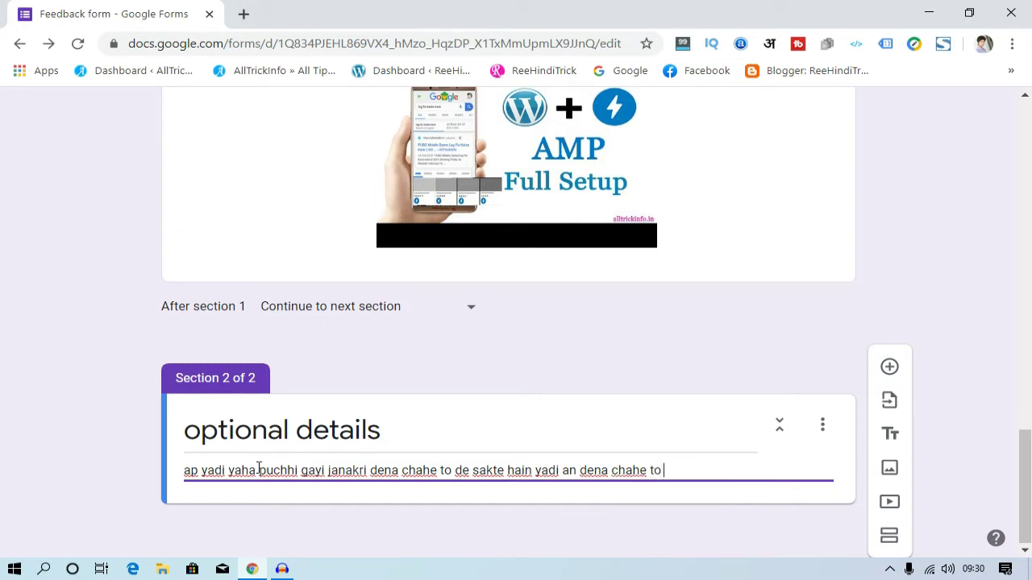
pyautogui.write('na d')
pyautogui.press('BackSpace')
# Add the question "ap kb se work kar rahe hain" to the "optional details" section with the Paragraph answer type.
pyautogui.click(889, 368)
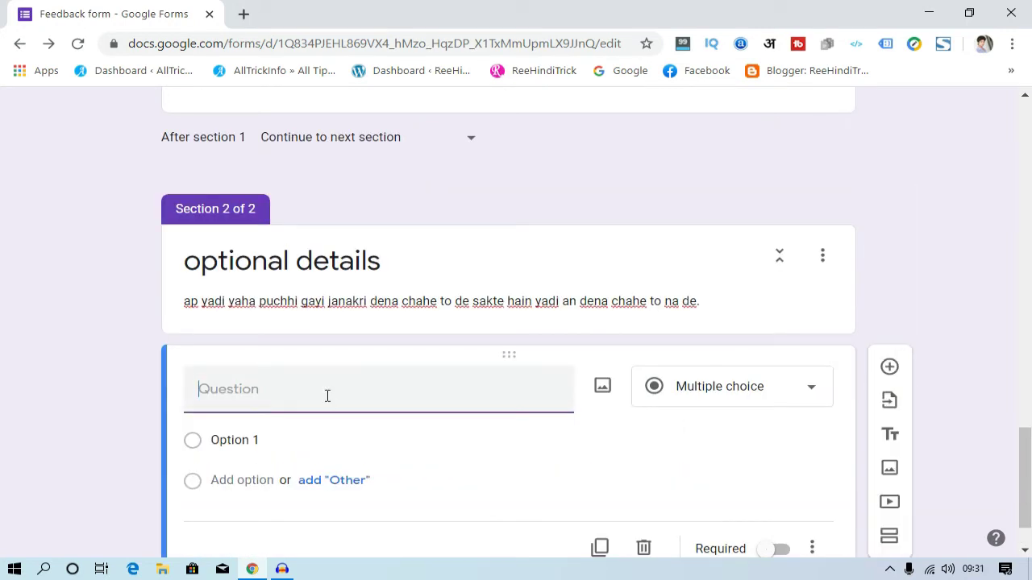
pyautogui.write('ap kb se wo')
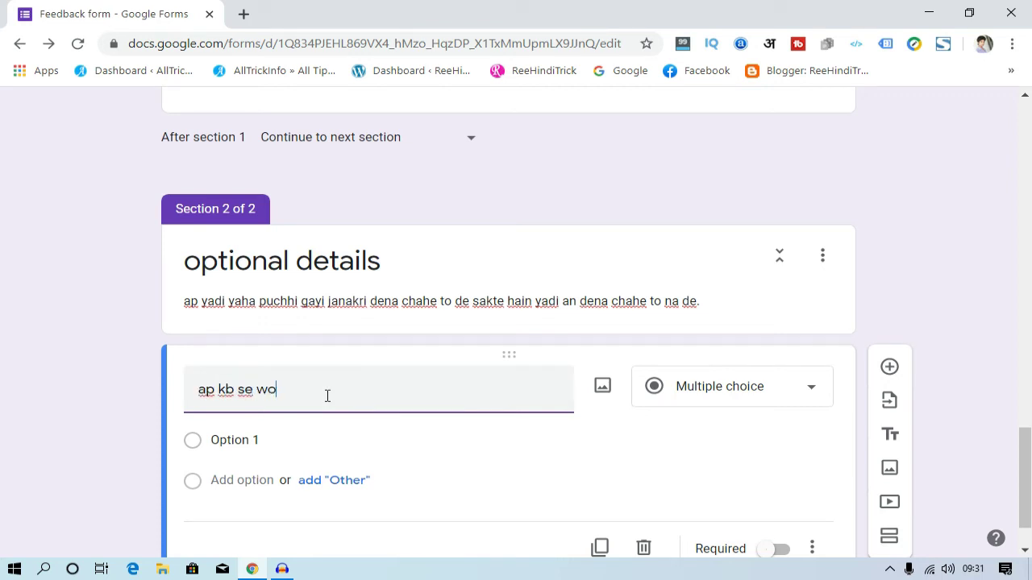
pyautogui.write('rk kar ')
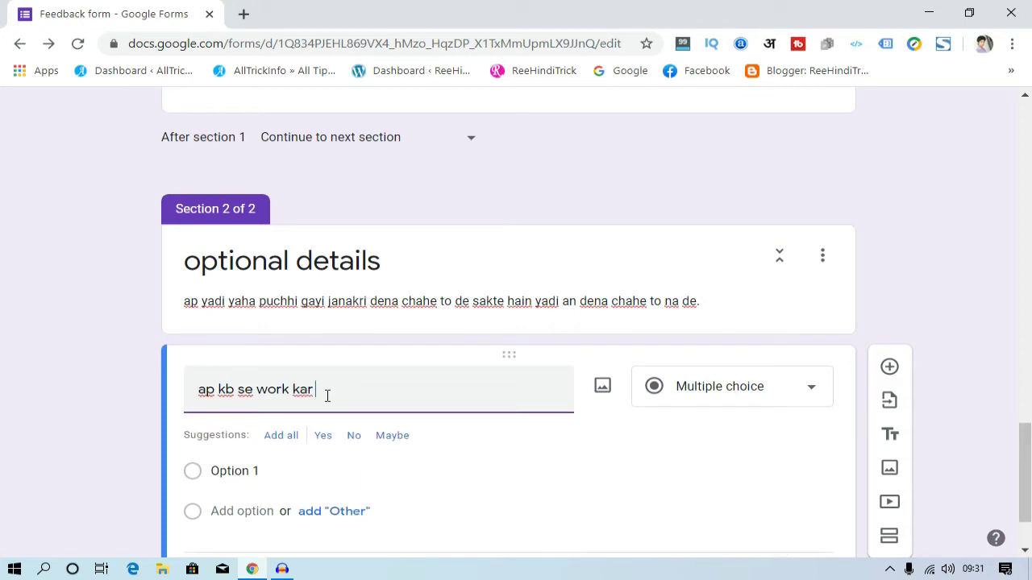
pyautogui.write('rahe hain')
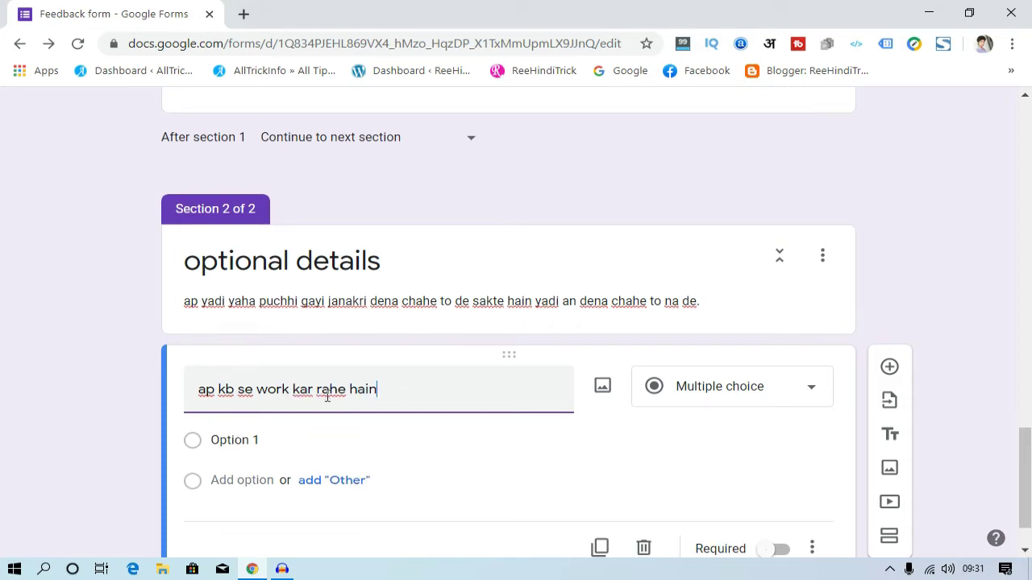
pyautogui.click(810, 399)
pyautogui.click(680, 188)
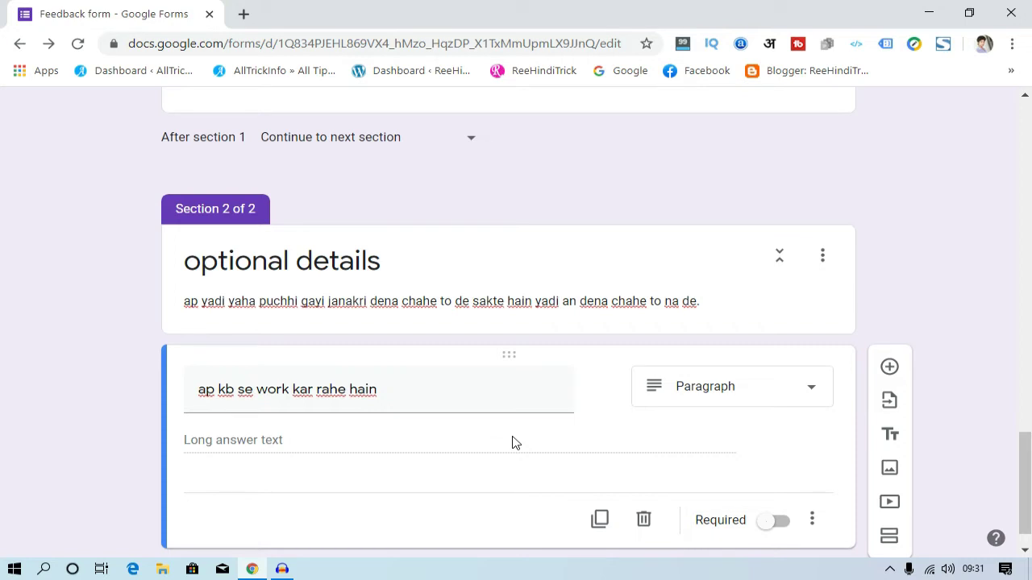
pyautogui.scroll(-1, 516, 443)
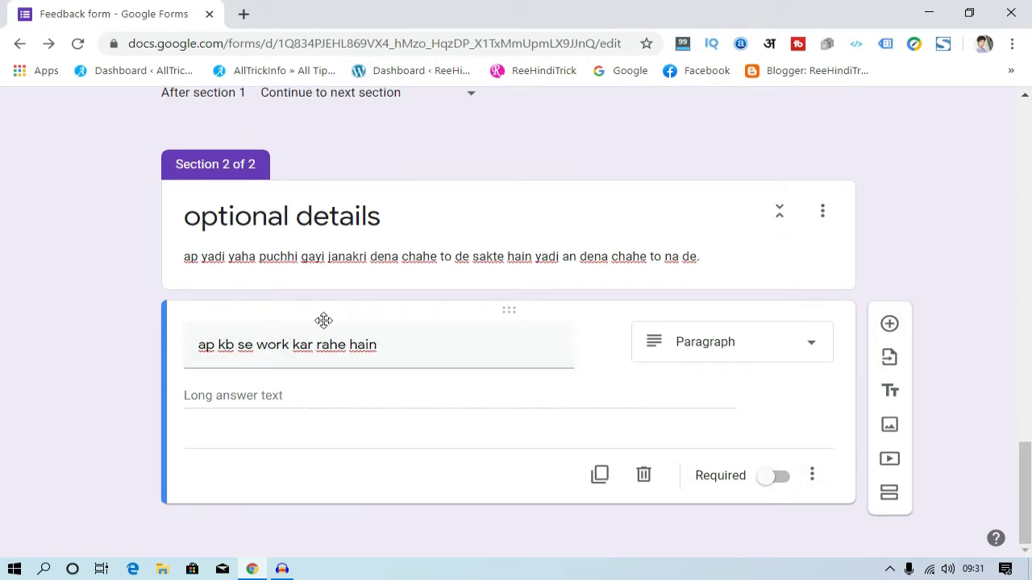
# Add a Short answer question "add your second email id" below "ap kb se work kar rahe hain".
pyautogui.click(884, 324)
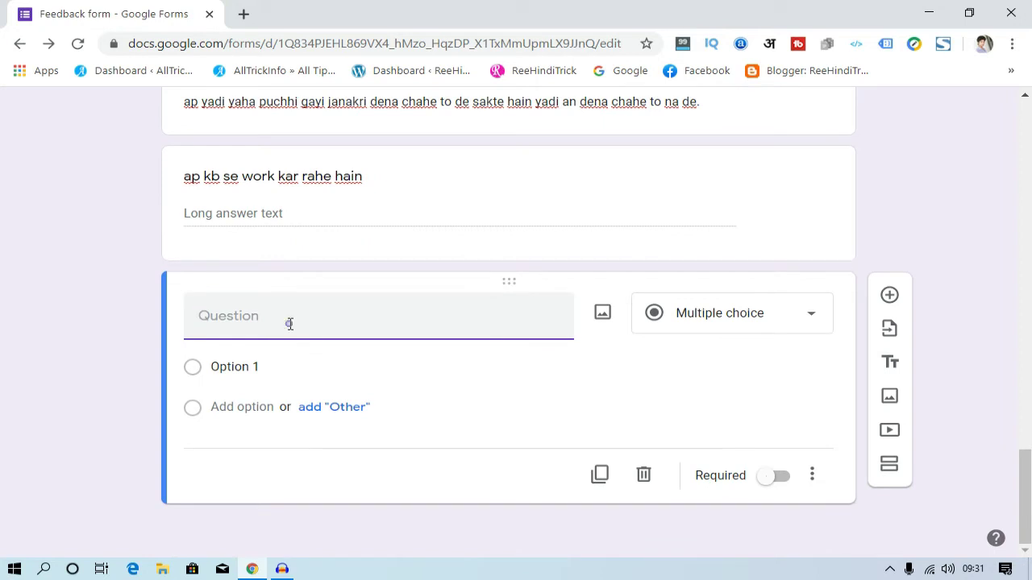
pyautogui.write('add ')
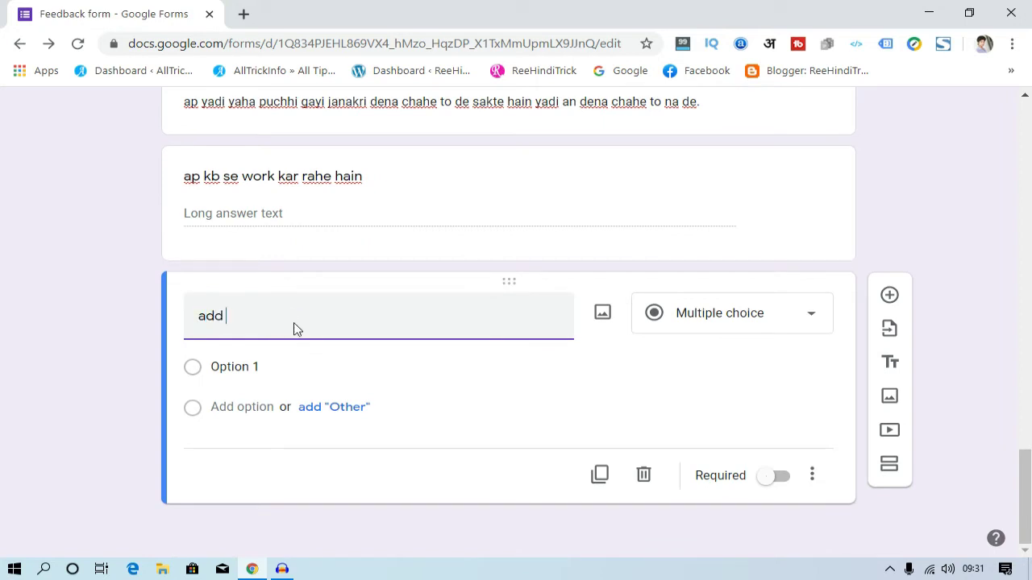
pyautogui.write('your second e')
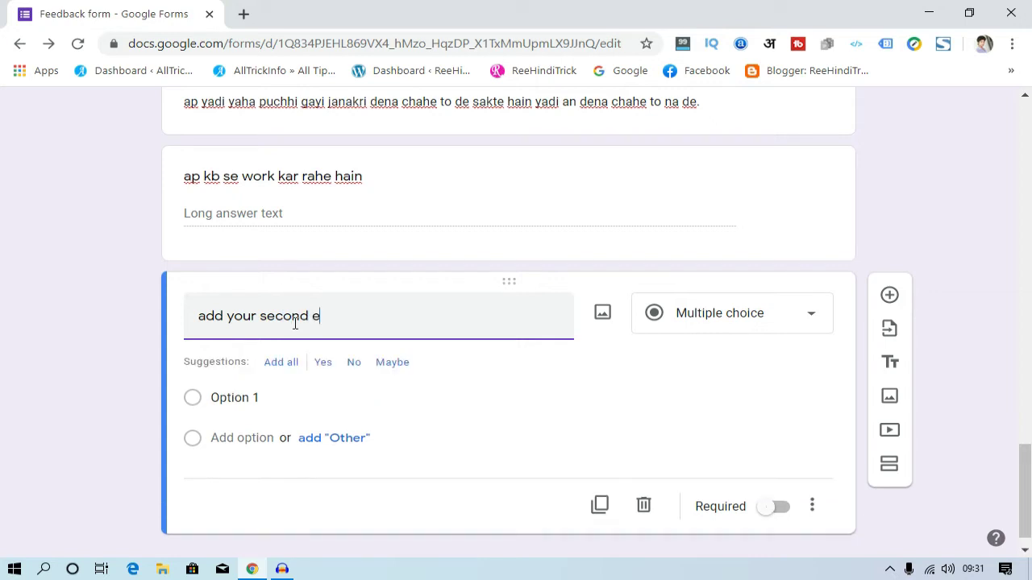
pyautogui.write('mail i')
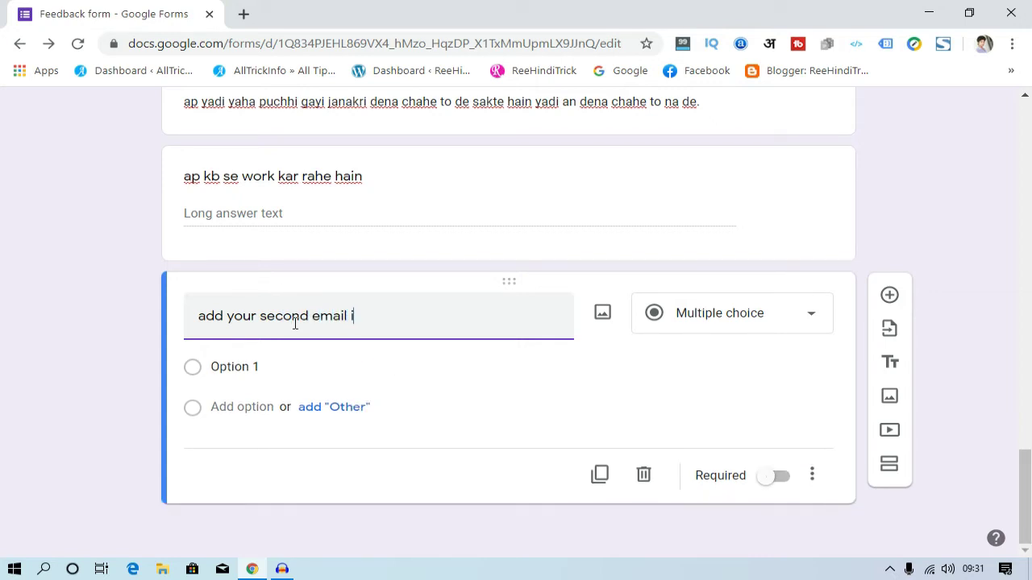
pyautogui.write('d')
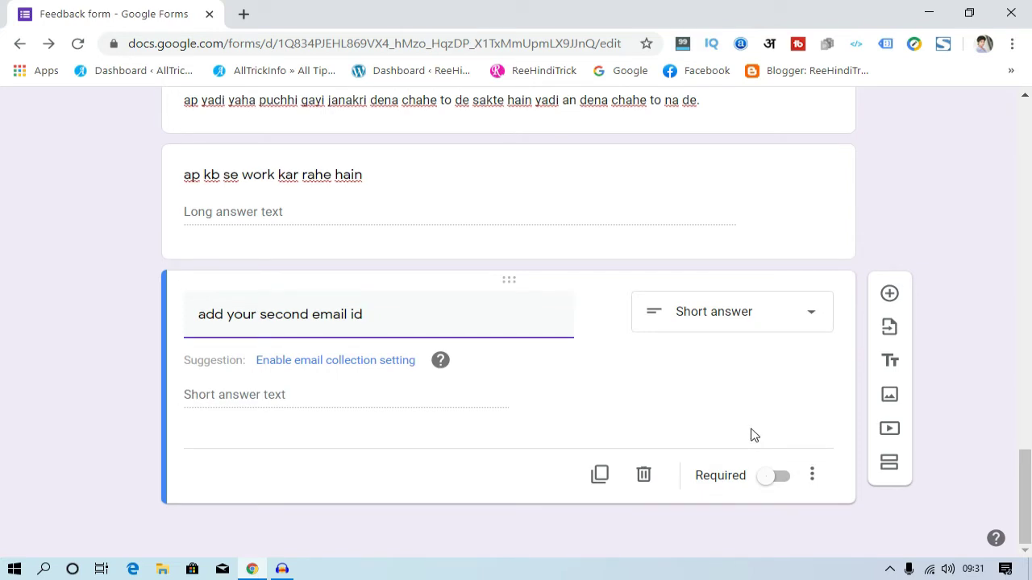
# Change the form's theme color to Blue #4285f4 and close the theme options.
pyautogui.scroll(6, 780, 433)
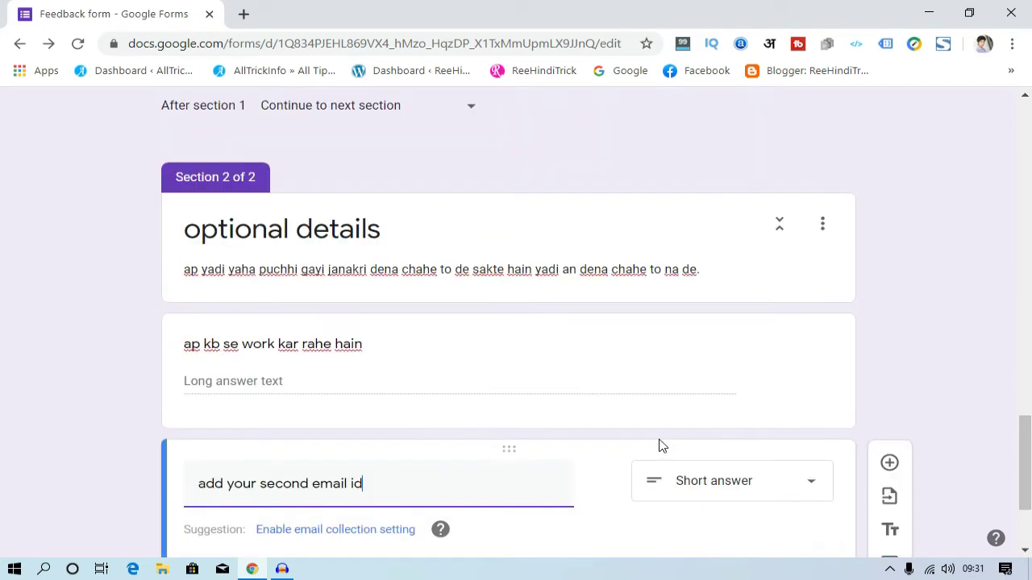
pyautogui.scroll(7, 642, 445)
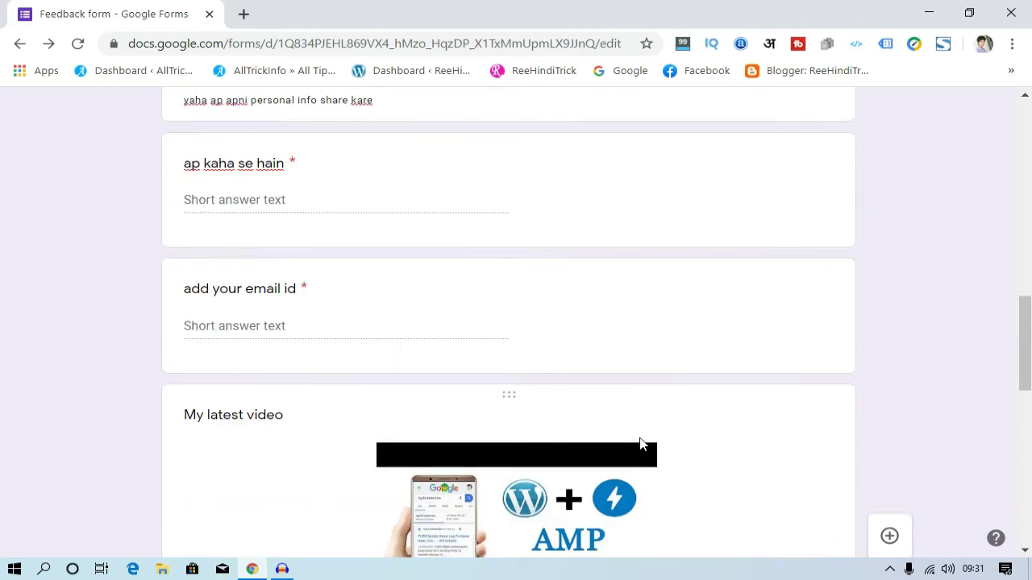
pyautogui.scroll(8, 641, 438)
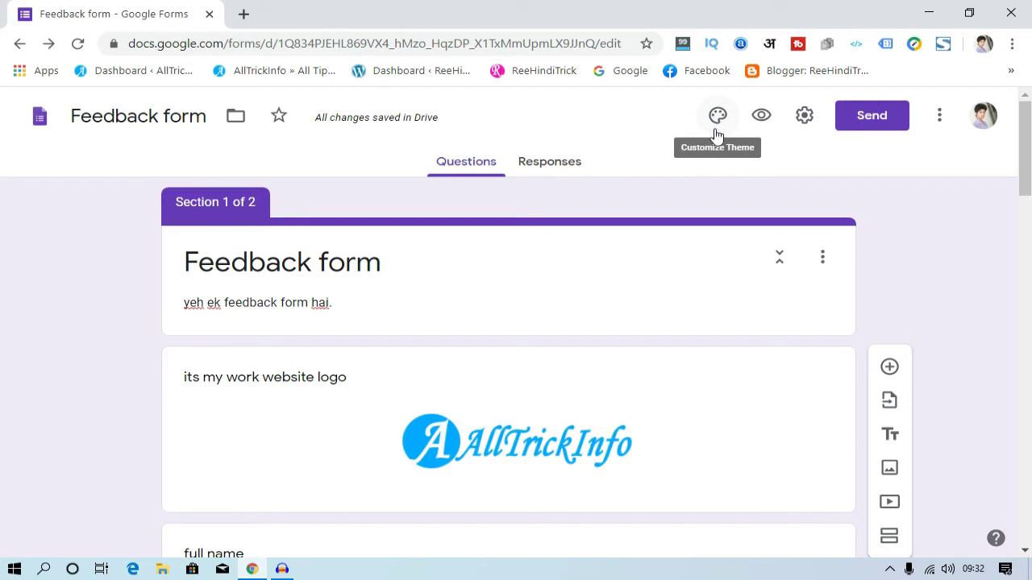
pyautogui.click(718, 119)
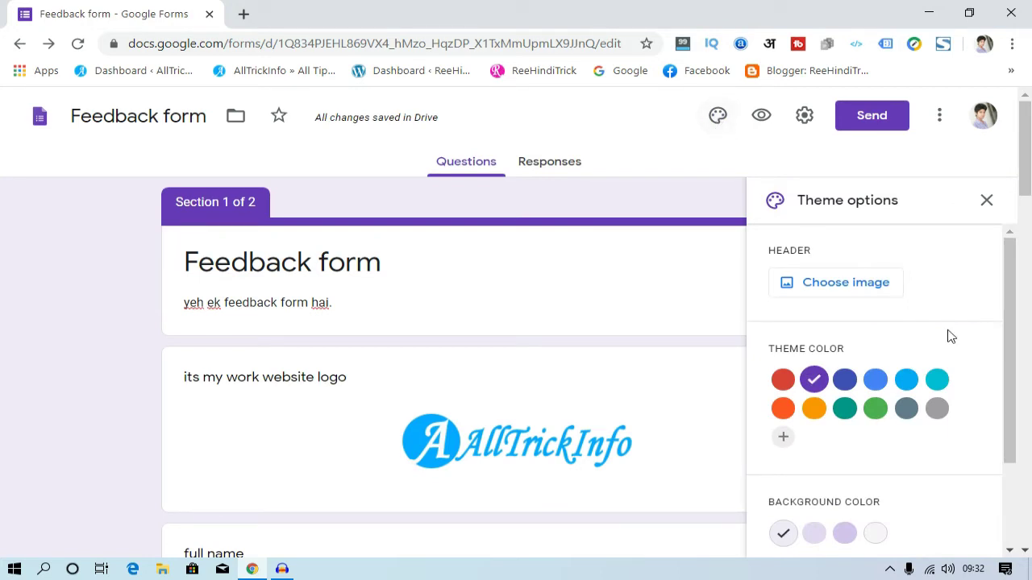
pyautogui.click(875, 382)
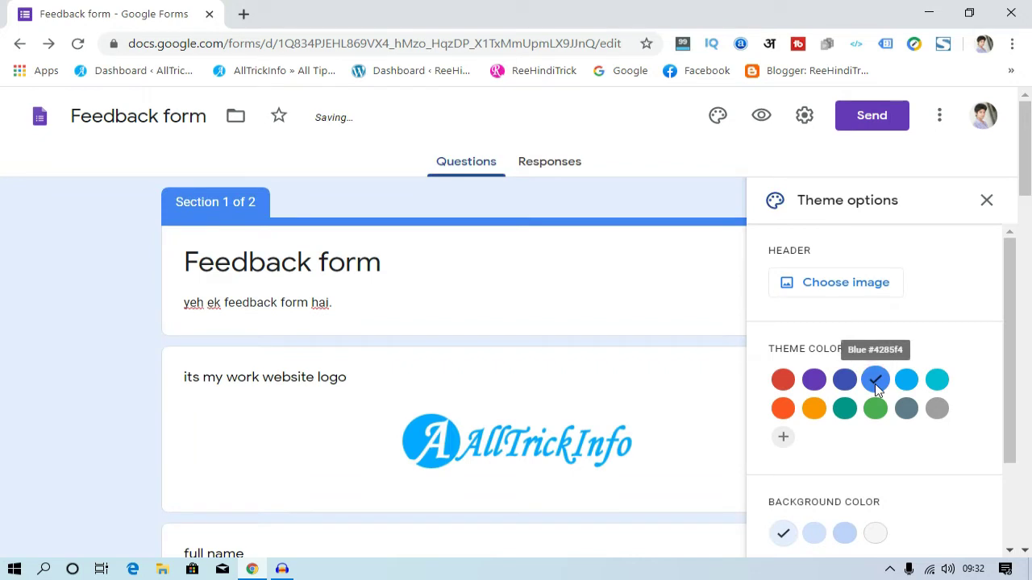
pyautogui.scroll(-1, 866, 405)
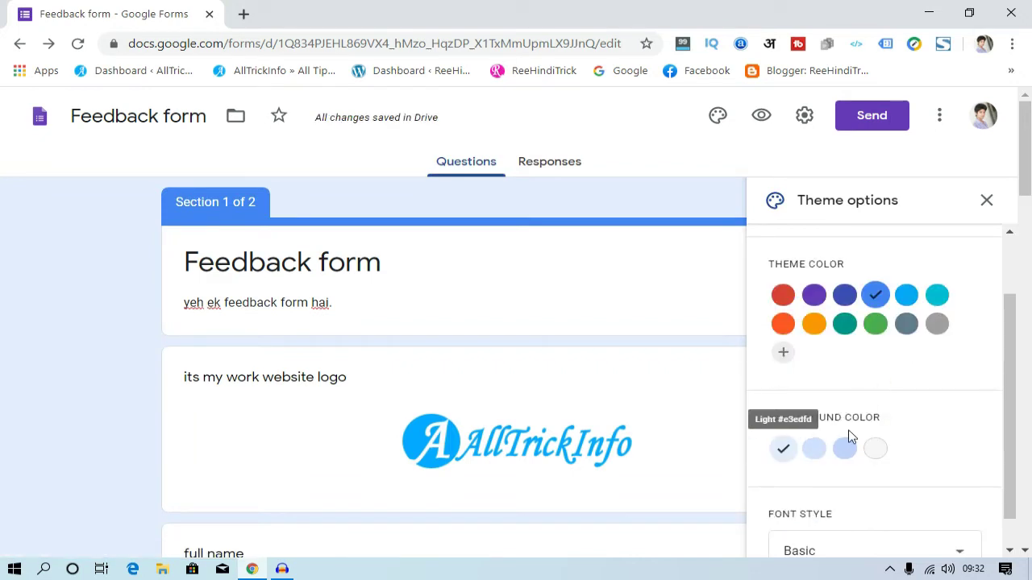
pyautogui.scroll(-1, 875, 424)
pyautogui.scroll(-3, 844, 399)
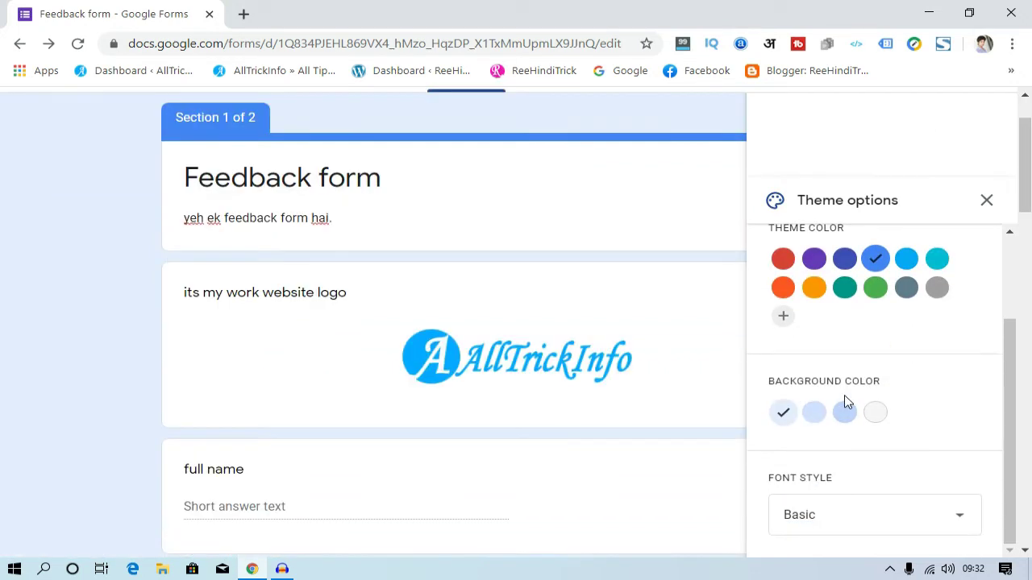
pyautogui.scroll(2, 861, 490)
pyautogui.scroll(1, 860, 461)
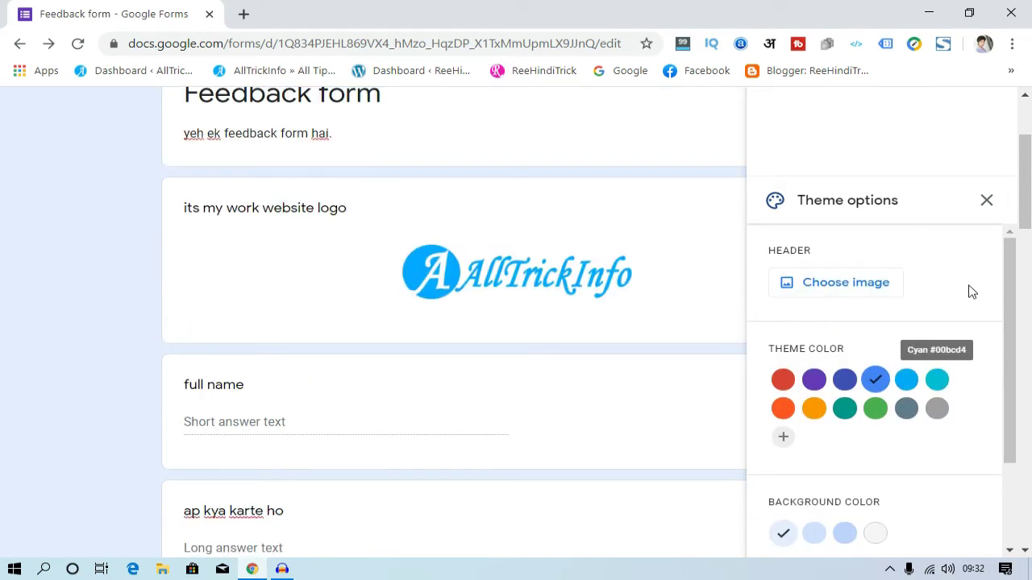
pyautogui.click(989, 201)
pyautogui.scroll(2, 991, 210)
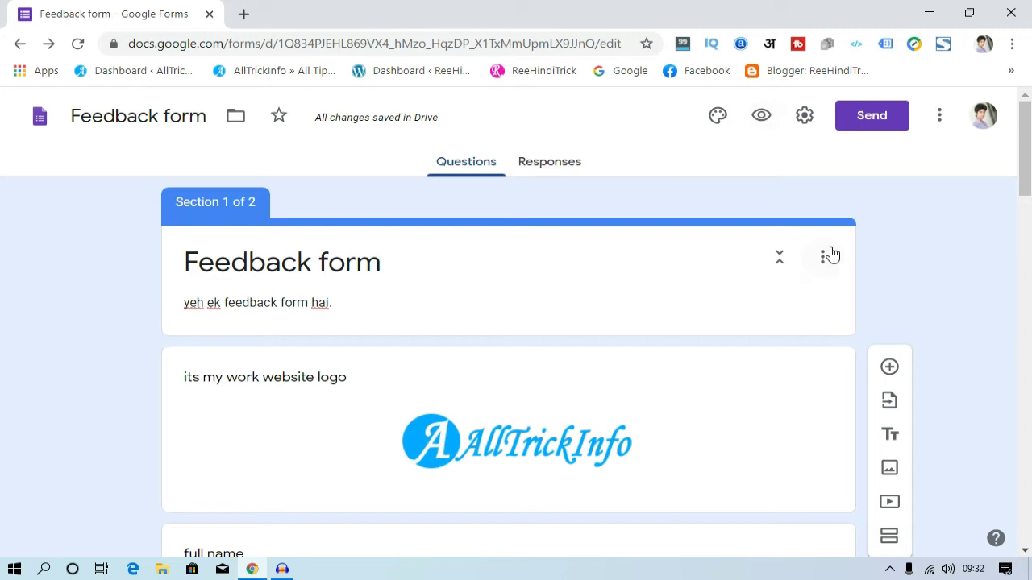
# Open the form's sending options and choose sharing by link instead of email.
pyautogui.moveTo(1024, 185); pyautogui.dragTo(997, 168)
pyautogui.click(877, 127)
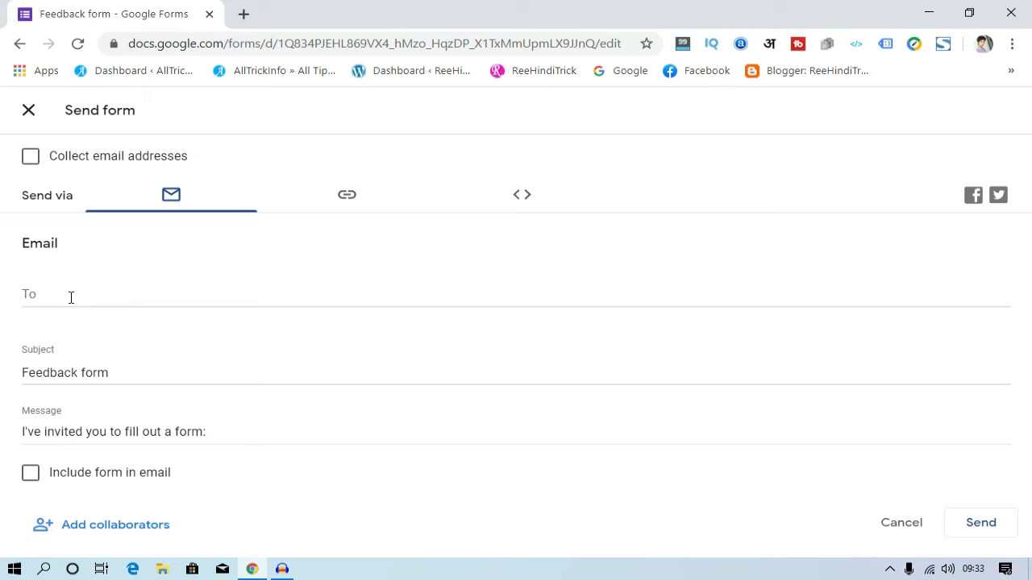
pyautogui.click(72, 298)
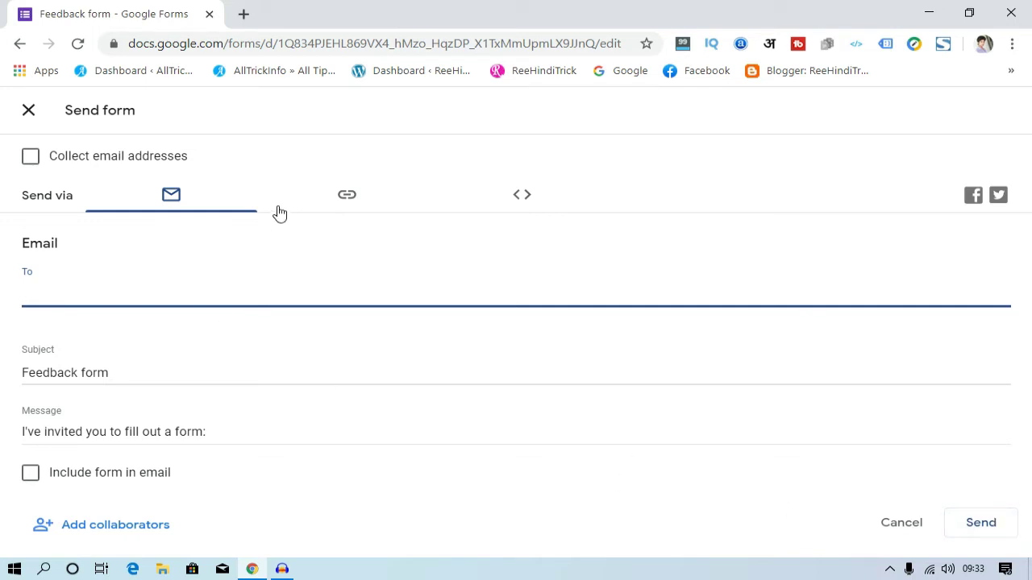
pyautogui.click(345, 200)
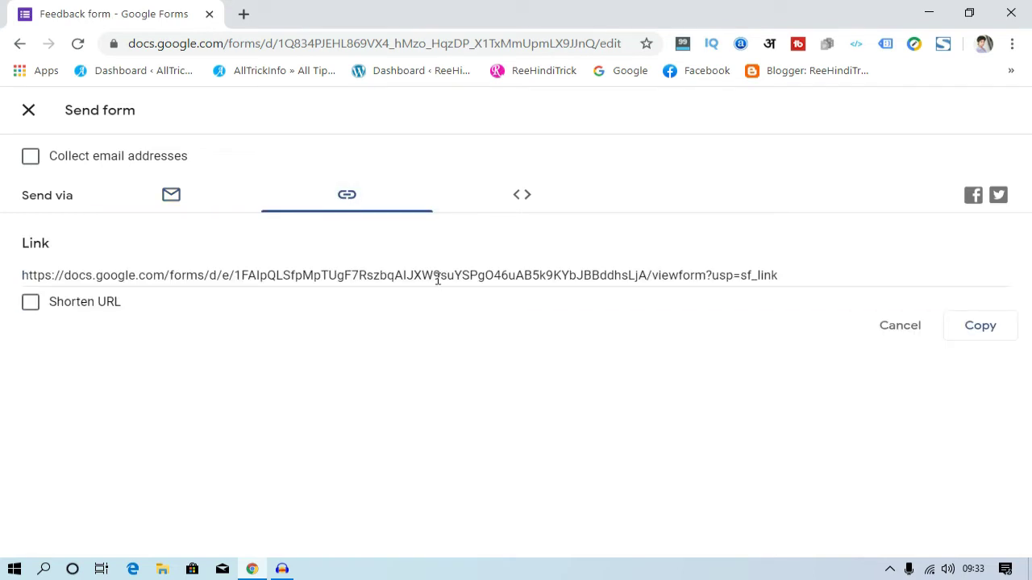
# Copy the form's share link and turn on the shortened URL option.
pyautogui.click(983, 336)
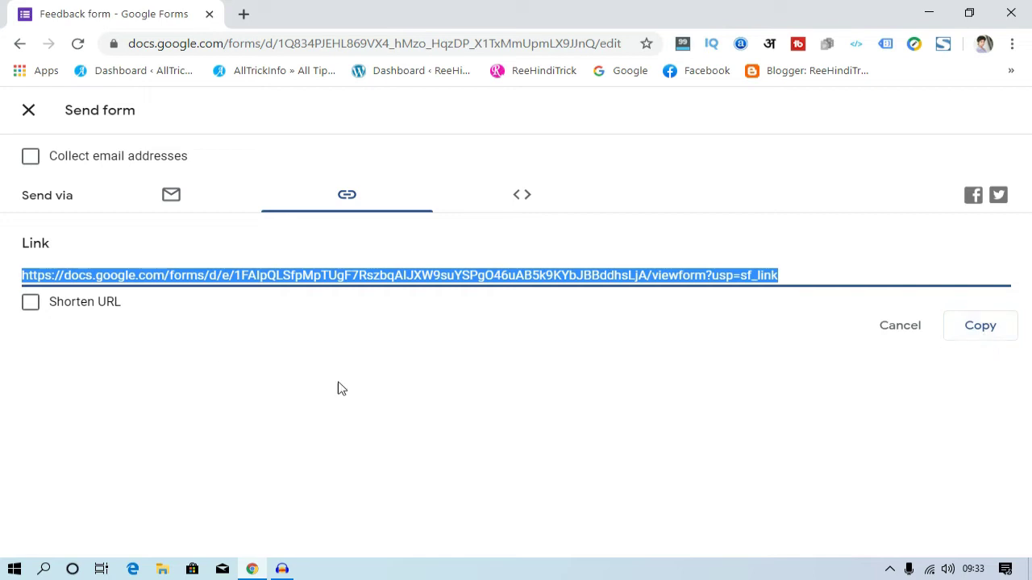
pyautogui.click(57, 311)
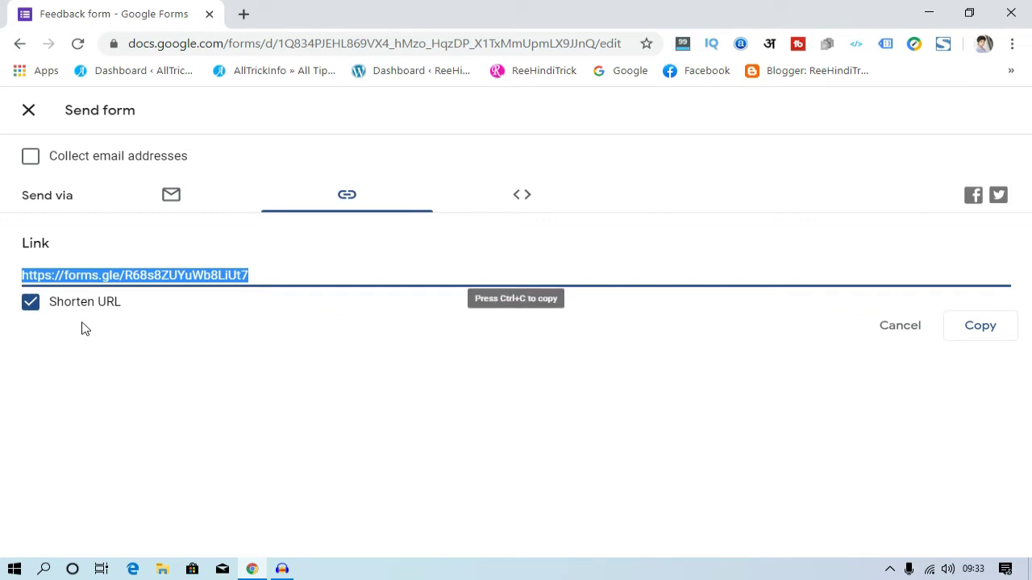
# Open the copied form link in a new browser tab.
pyautogui.click(245, 15)
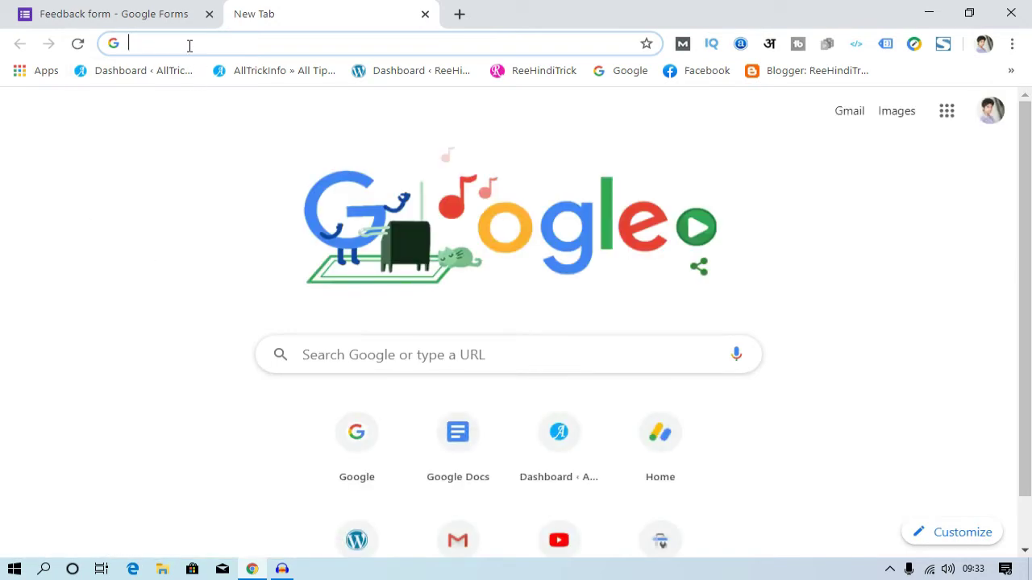
pyautogui.hotkey('ctrl', 'v')
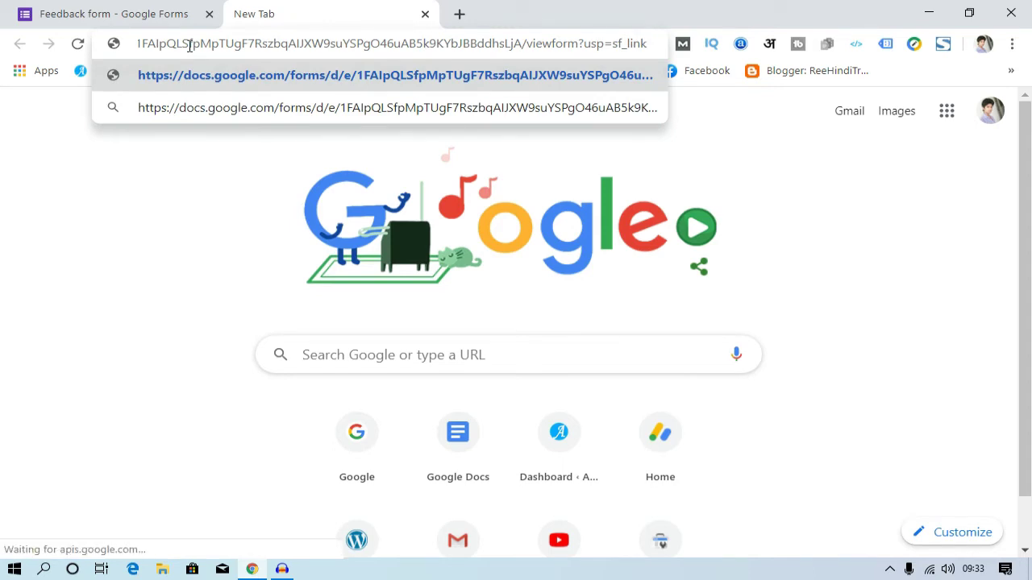
pyautogui.press('Return')
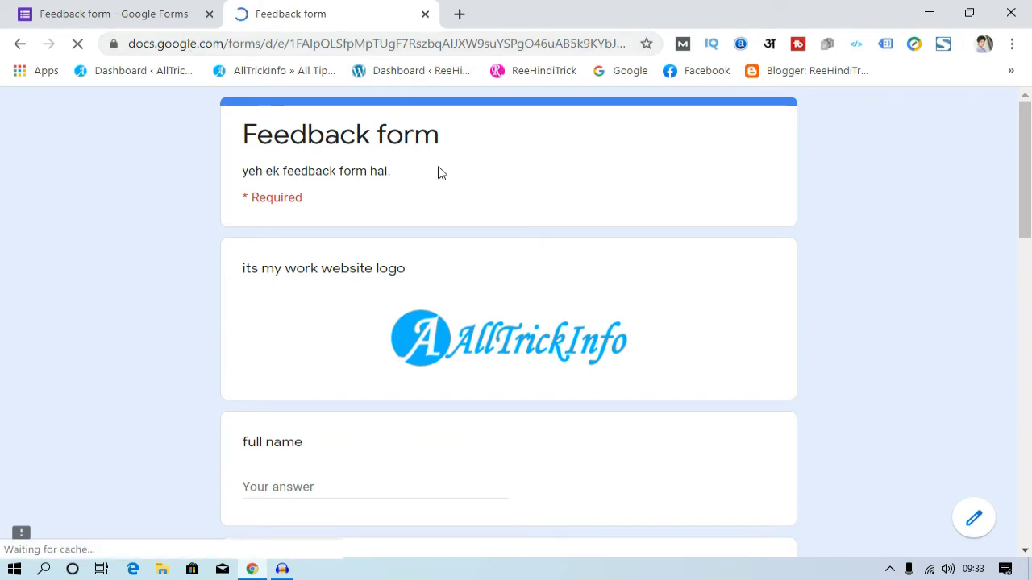
# Try to continue to the form's next section without answering any question.
pyautogui.scroll(-6, 352, 250)
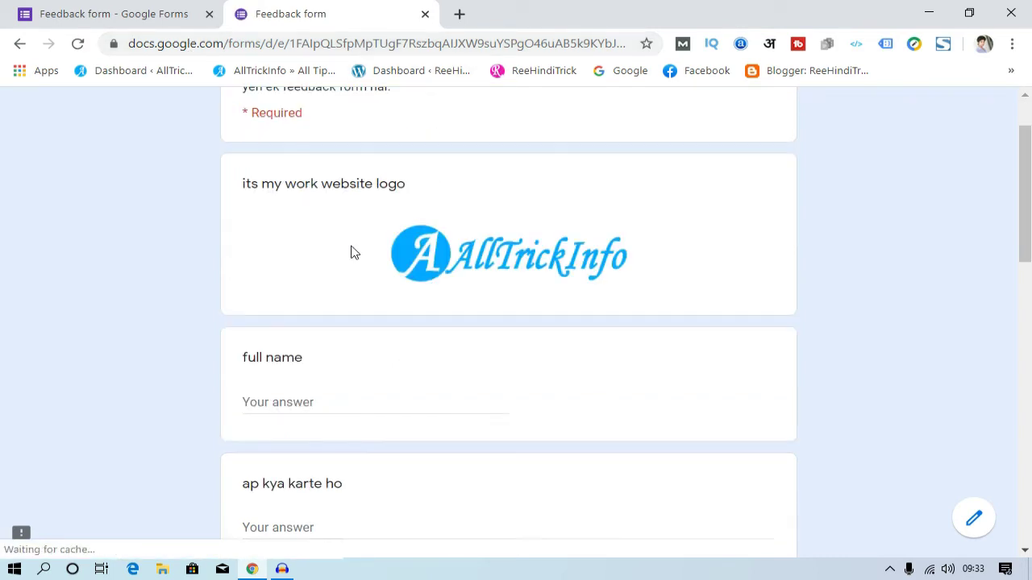
pyautogui.scroll(-7, 405, 266)
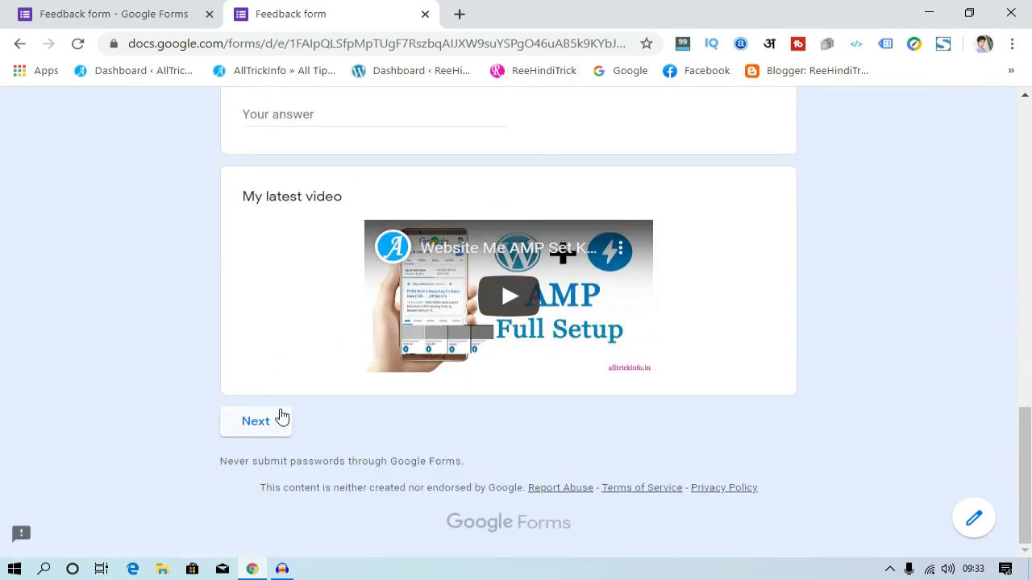
pyautogui.click(256, 421)
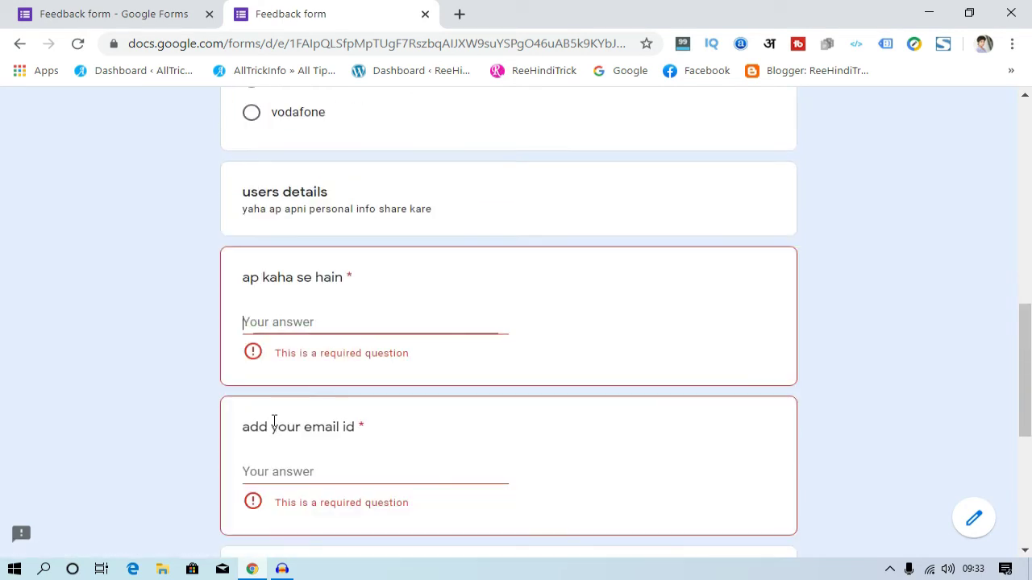
# Examine the form's first section for the required questions that still need an answer.
pyautogui.scroll(6, 403, 401)
pyautogui.scroll(-7, 403, 401)
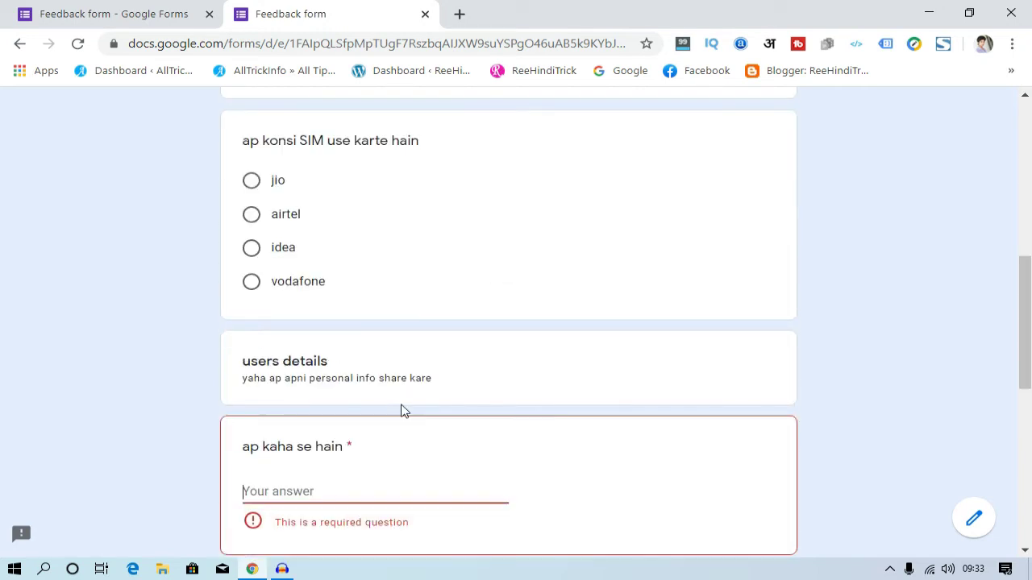
pyautogui.scroll(-2, 363, 386)
pyautogui.scroll(1, 364, 373)
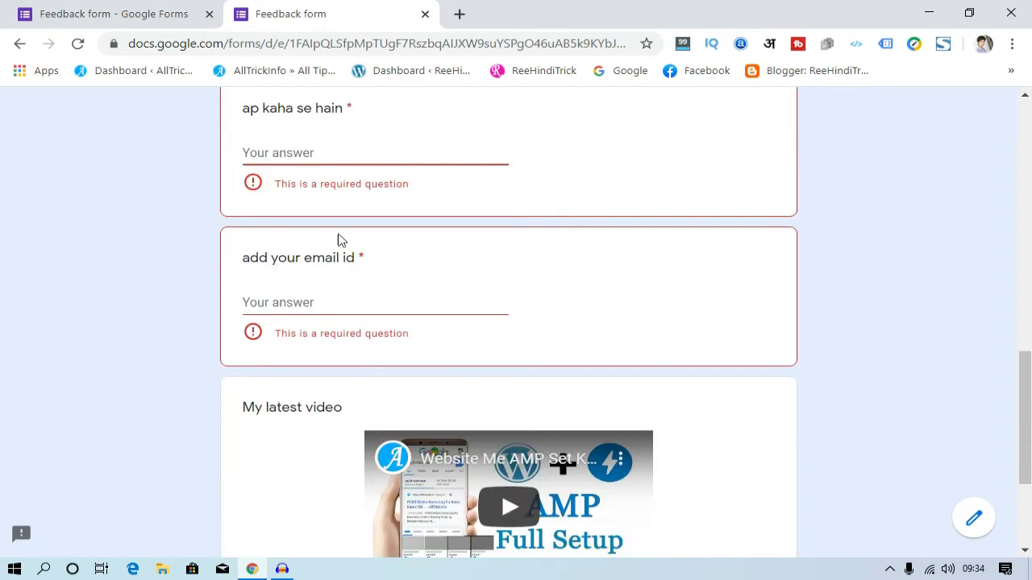
pyautogui.click(340, 155)
pyautogui.scroll(-2, 766, 371)
pyautogui.scroll(-1, 766, 370)
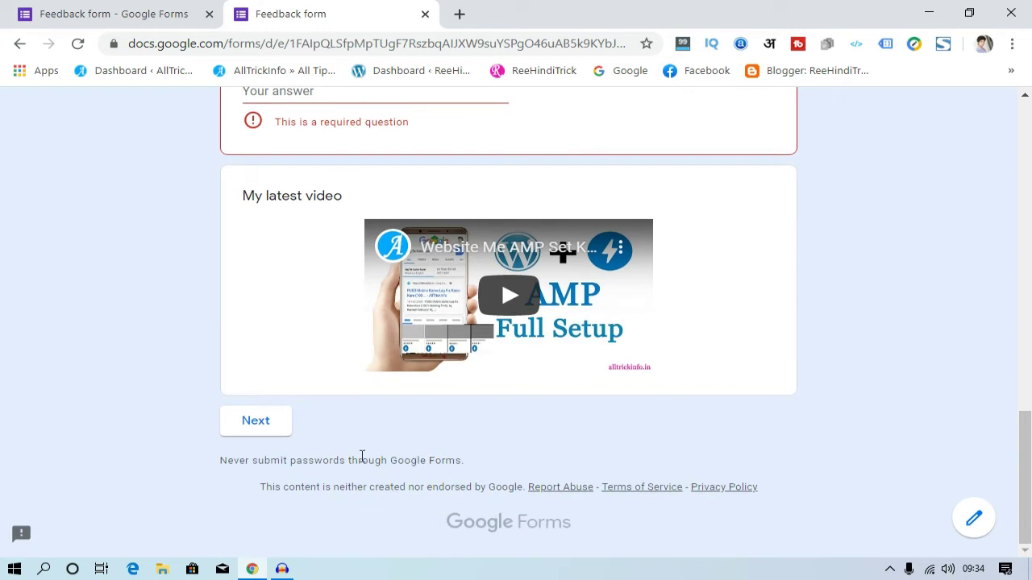
pyautogui.scroll(15, 362, 455)
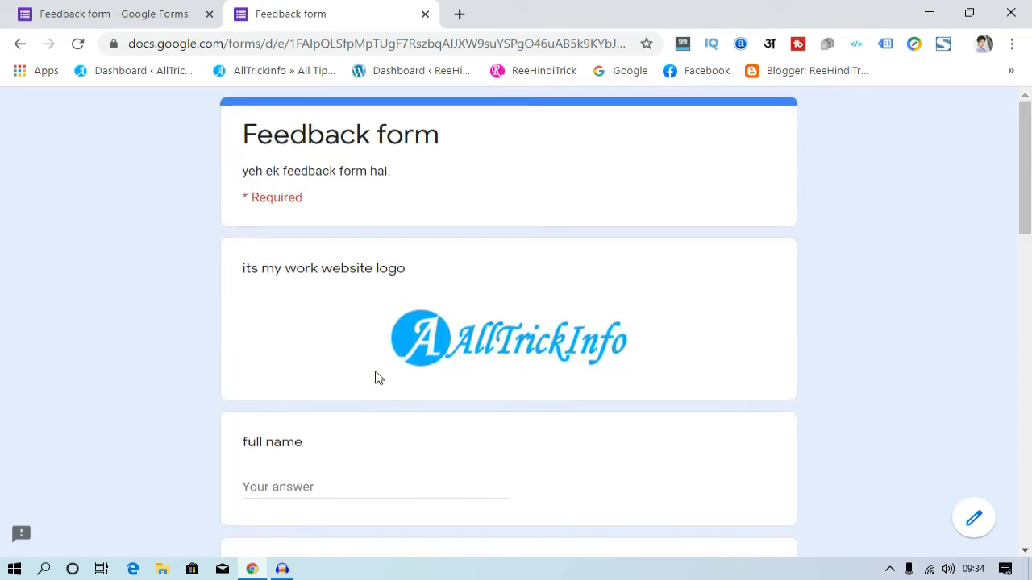
# Return to the form's editing tab and close it, keeping only the respondent's view of the form.
pyautogui.click(184, 8)
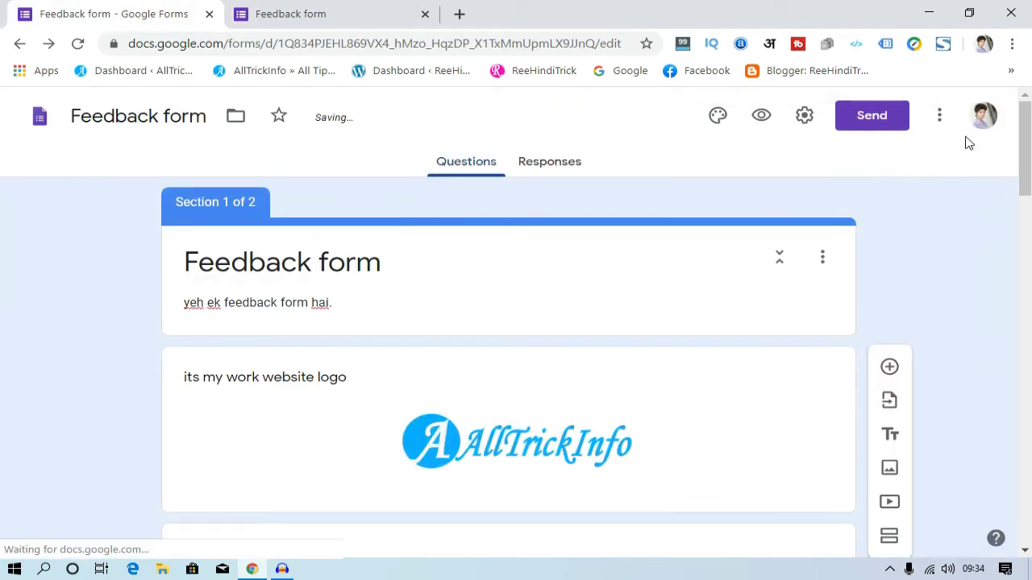
pyautogui.click(210, 15)
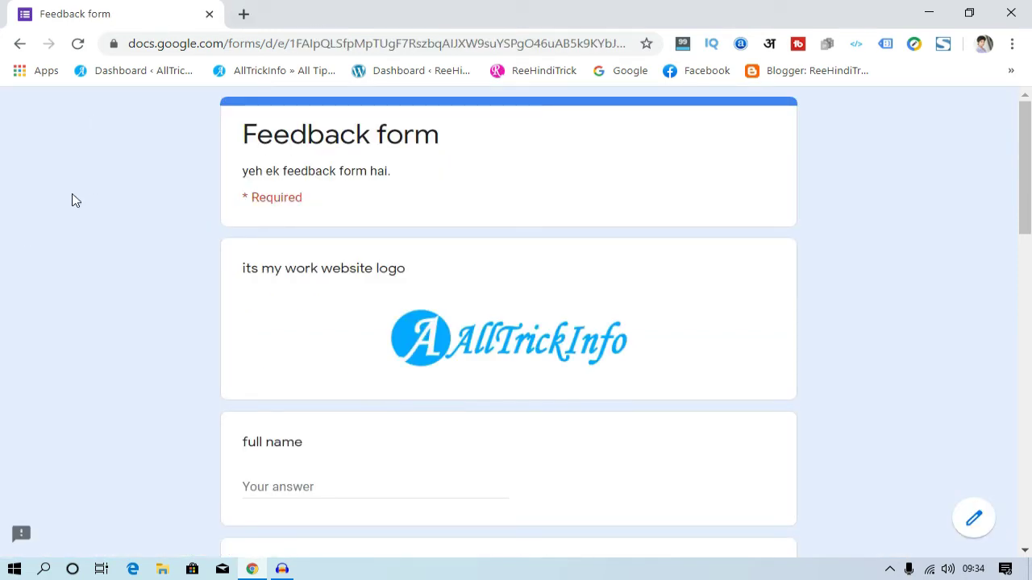
# Fill in the "full name" question with the respondent's full name from the first autofill suggestion.
pyautogui.scroll(-1, 138, 223)
pyautogui.scroll(1, 246, 236)
pyautogui.scroll(-1, 496, 355)
pyautogui.scroll(-1, 497, 350)
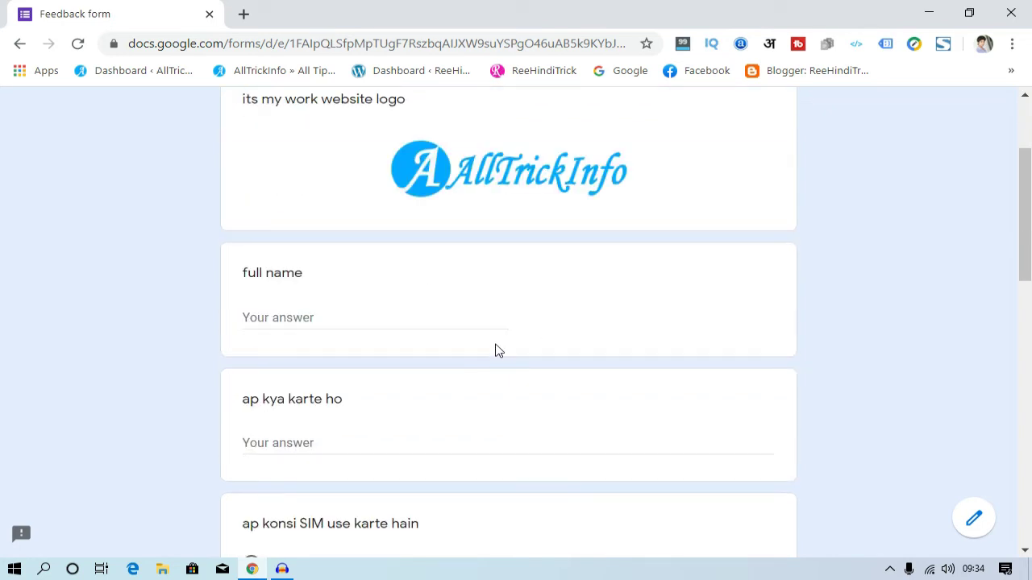
pyautogui.click(333, 323)
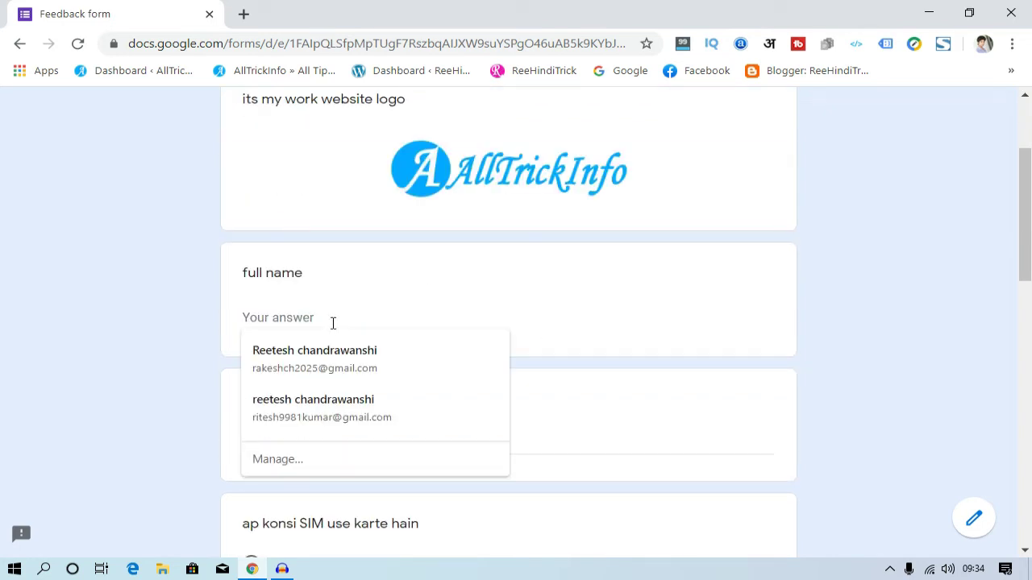
pyautogui.click(317, 352)
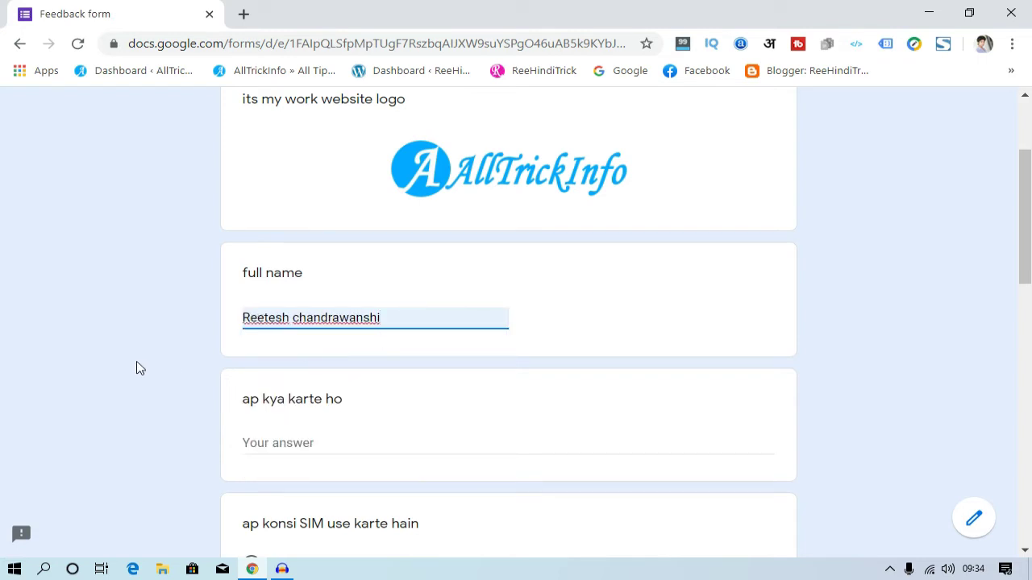
pyautogui.click(212, 347)
# Answer the question "ap kya karte ho" with "i am a blogger".
pyautogui.scroll(-1, 299, 408)
pyautogui.click(274, 367)
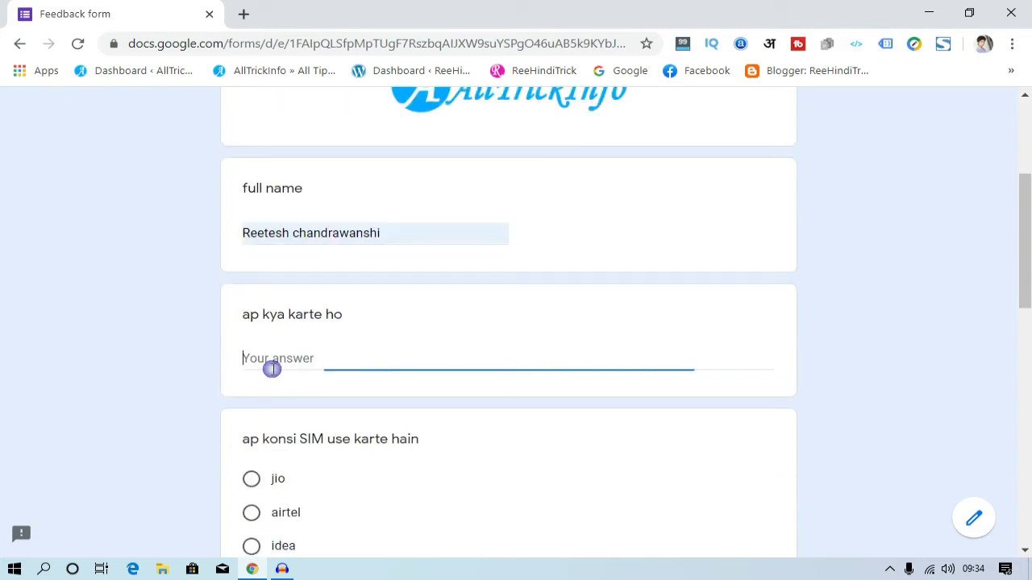
pyautogui.write('i a')
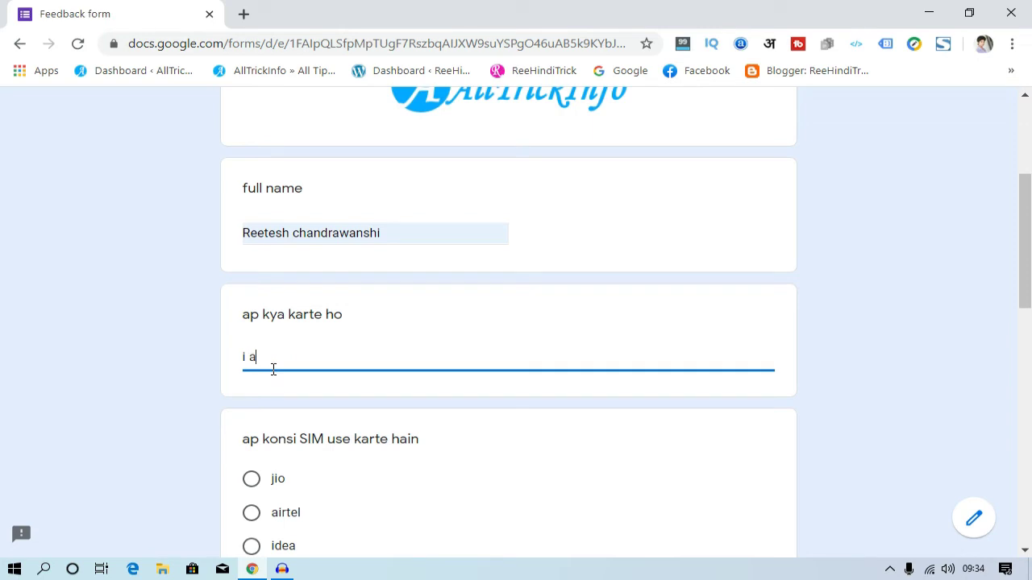
pyautogui.write('m a blogger')
# Choose "jio" as the answer to "ap konsi SIM use karte hain".
pyautogui.scroll(-1, 273, 369)
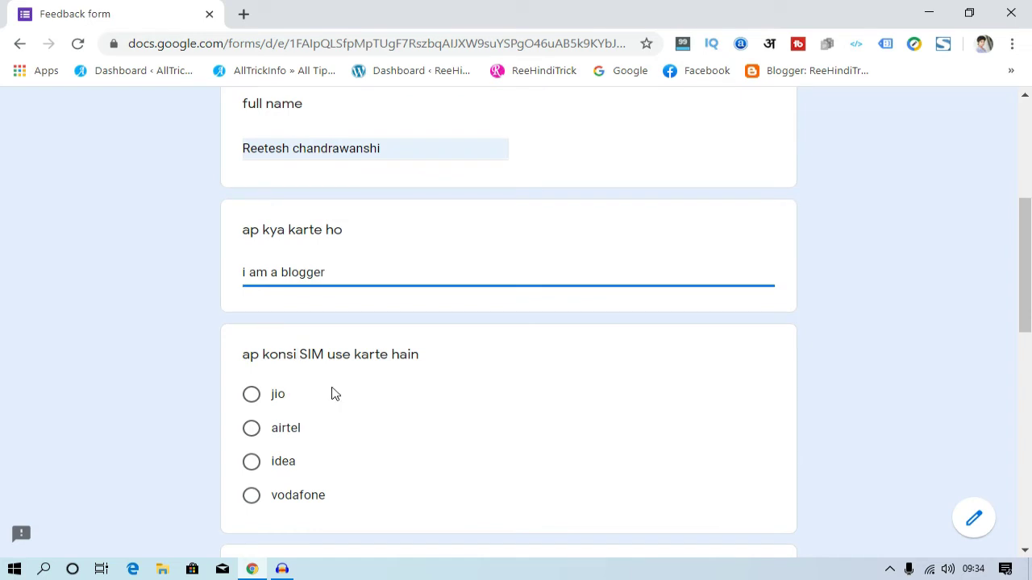
pyautogui.scroll(-1, 362, 389)
pyautogui.click(252, 310)
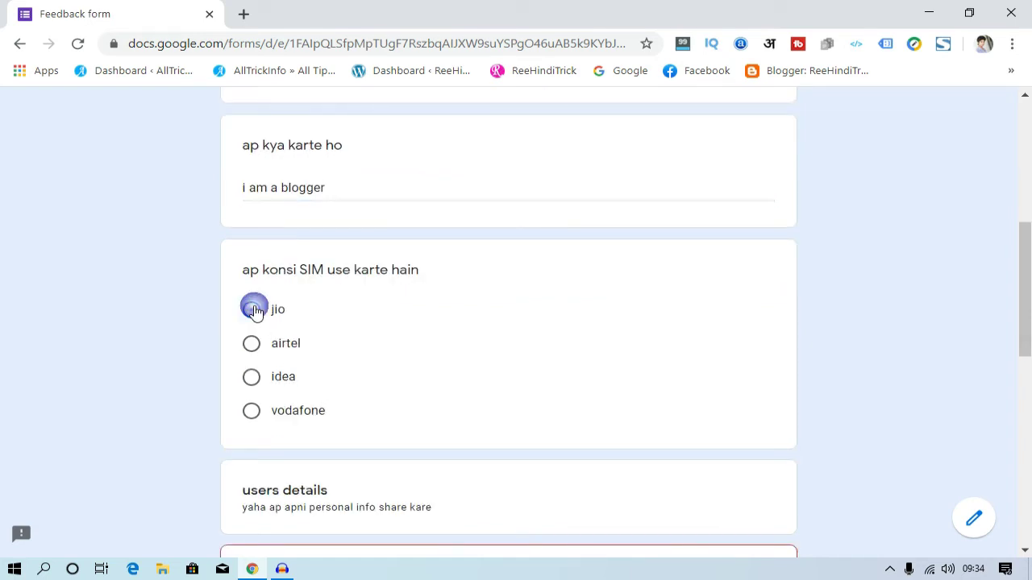
# Answer the required question "ap kaha se hain" with "me madhya pradesh se hun".
pyautogui.scroll(-2, 488, 301)
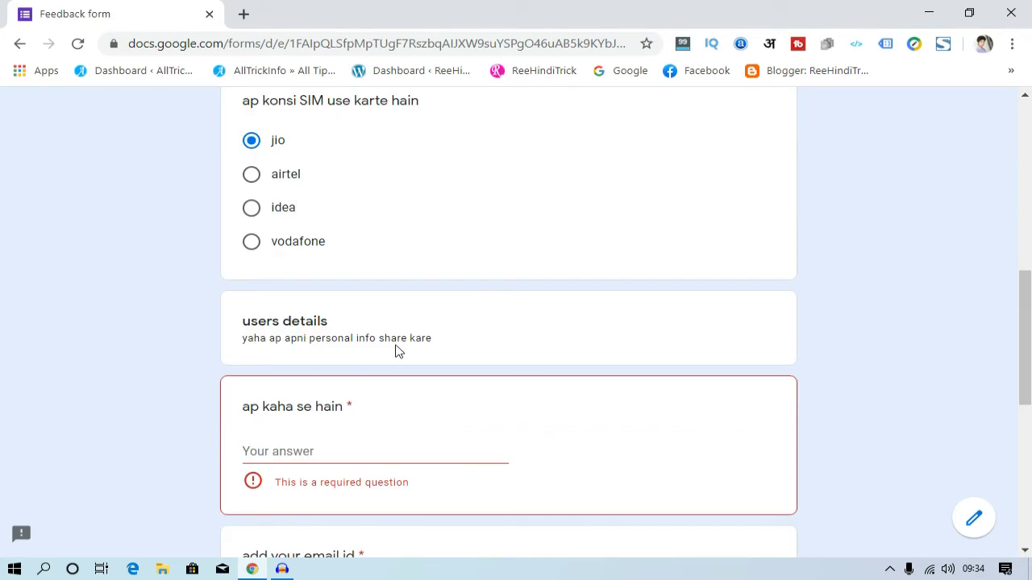
pyautogui.scroll(-1, 403, 377)
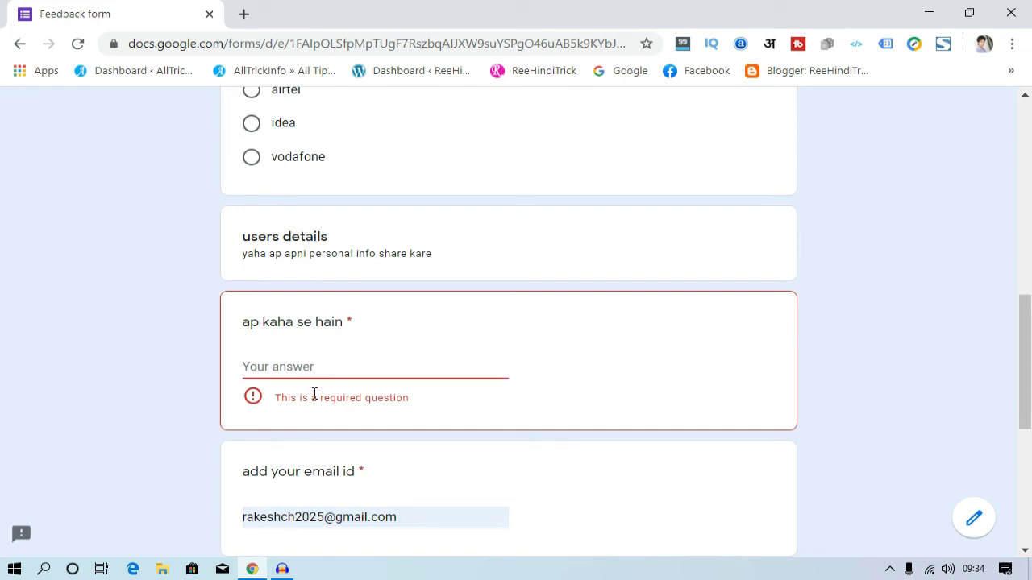
pyautogui.write('me ma')
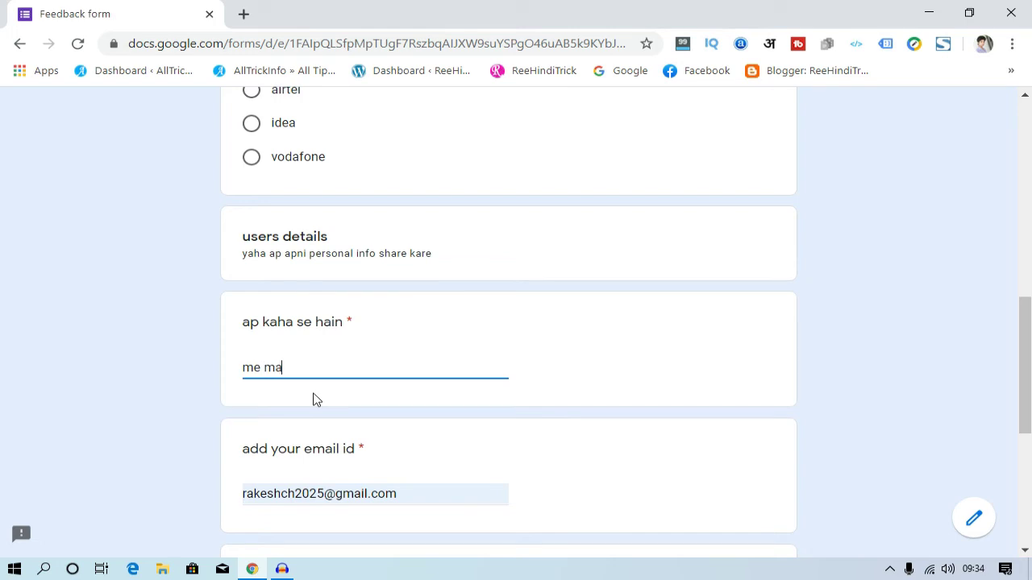
pyautogui.write('dhya prad')
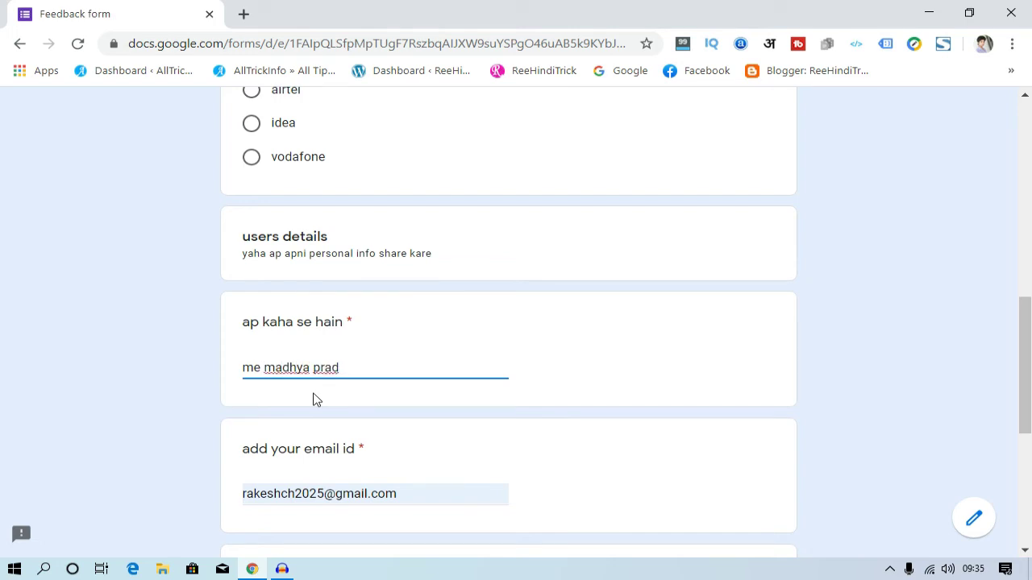
pyautogui.write('esh se hun')
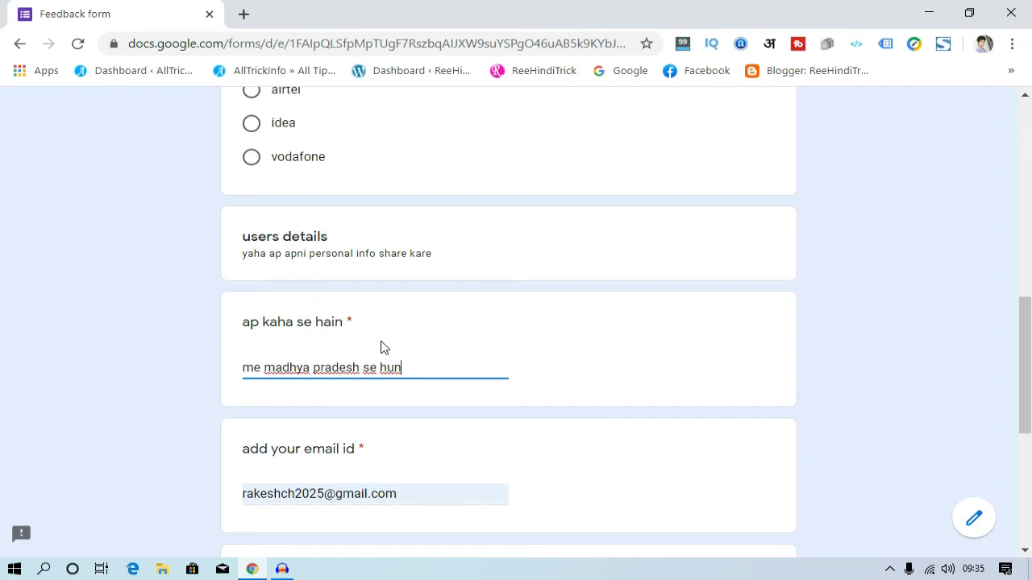
# Replace the answer to "add your email id" with the second suggested email address.
pyautogui.scroll(-1, 381, 348)
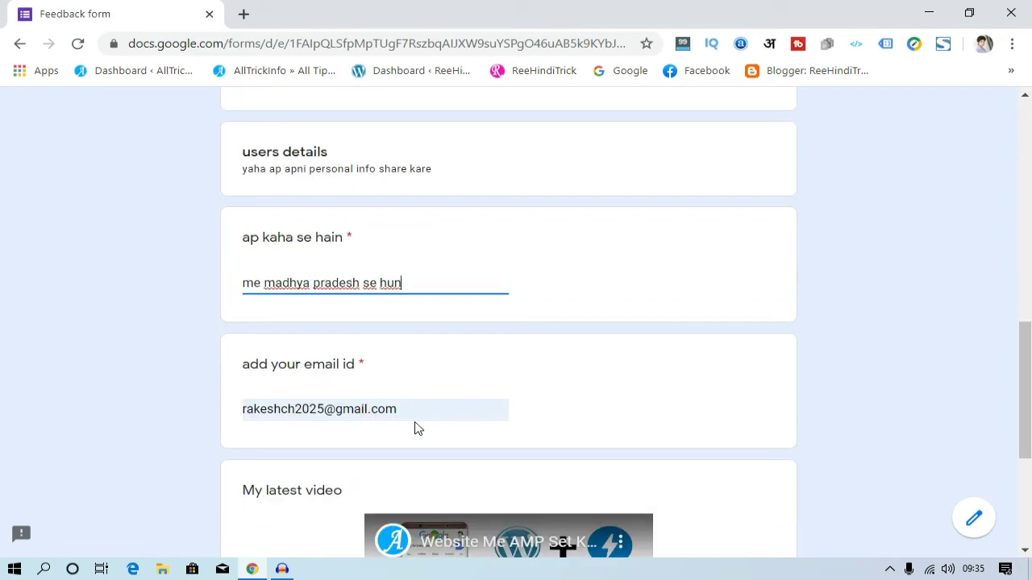
pyautogui.moveTo(407, 408); pyautogui.dragTo(184, 429)
pyautogui.press('BackSpace')
pyautogui.click(311, 414)
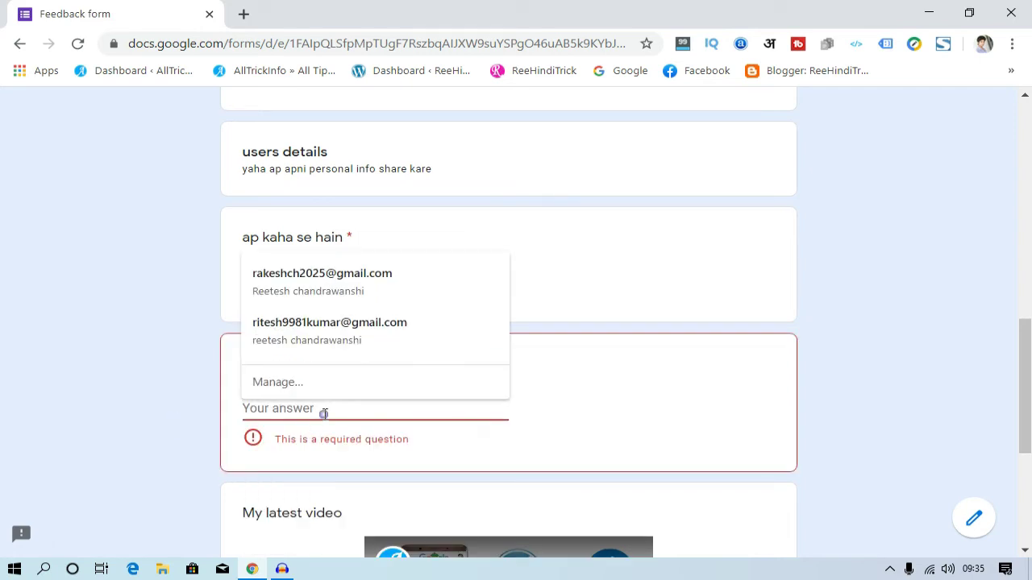
pyautogui.click(327, 347)
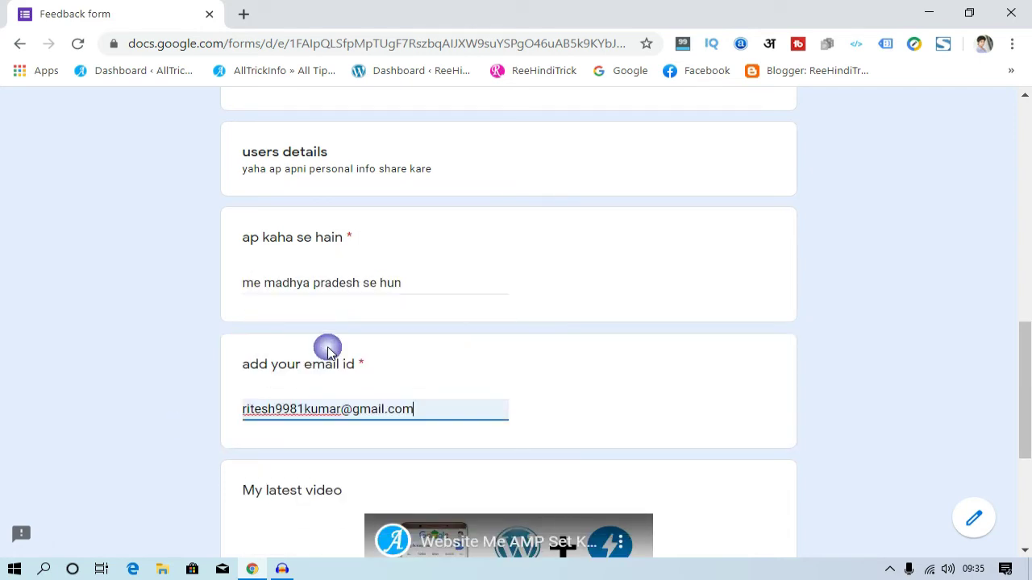
pyautogui.click(154, 418)
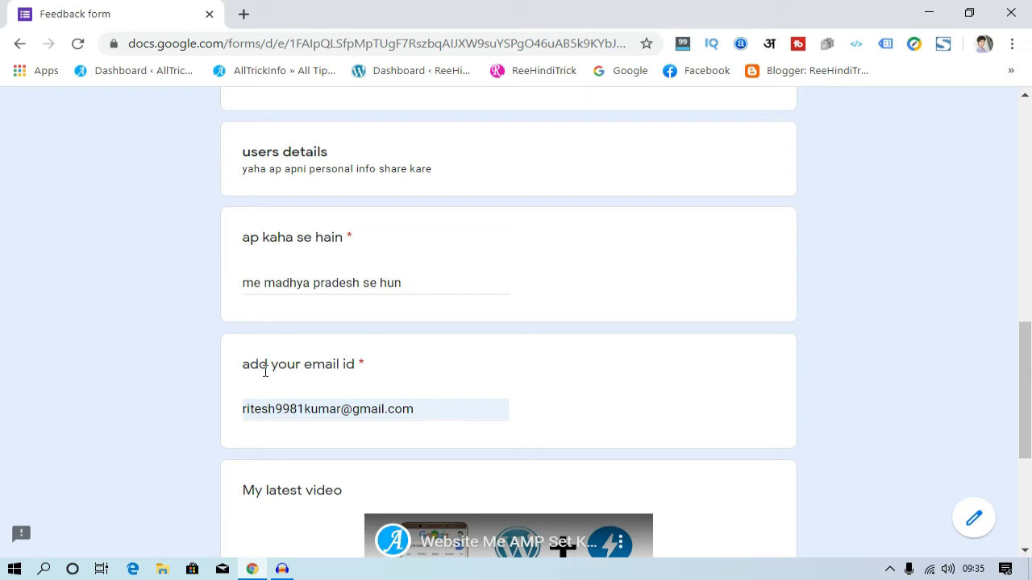
# Review the first section's answers and continue to the "optional details" section.
pyautogui.scroll(-3, 400, 358)
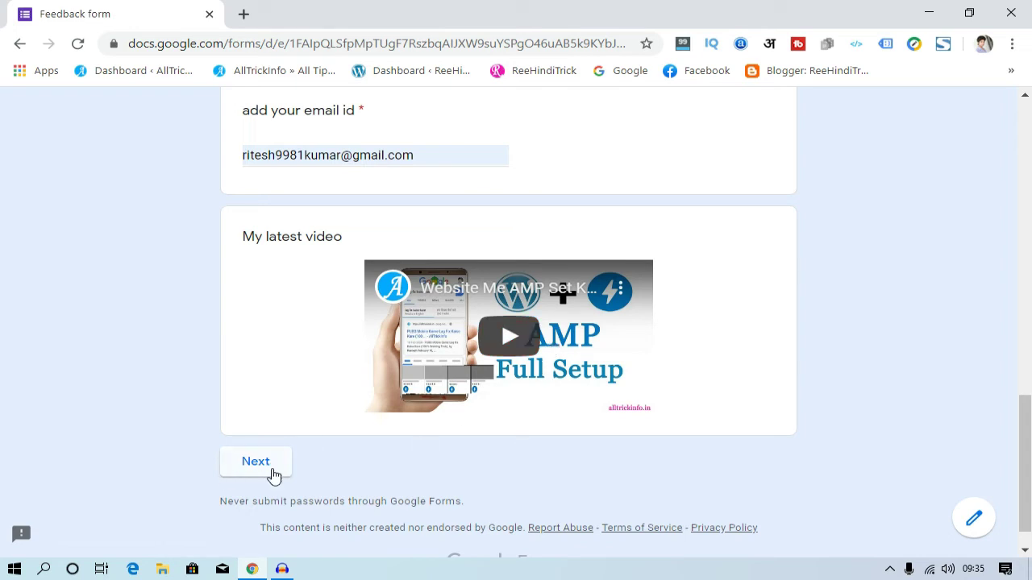
pyautogui.scroll(3, 285, 447)
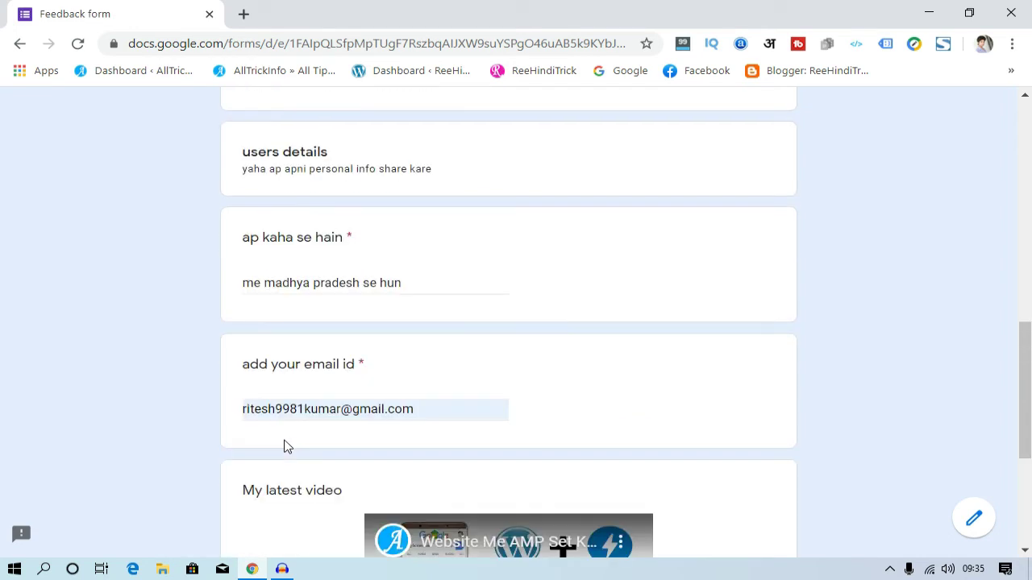
pyautogui.scroll(3, 311, 486)
pyautogui.scroll(6, 330, 363)
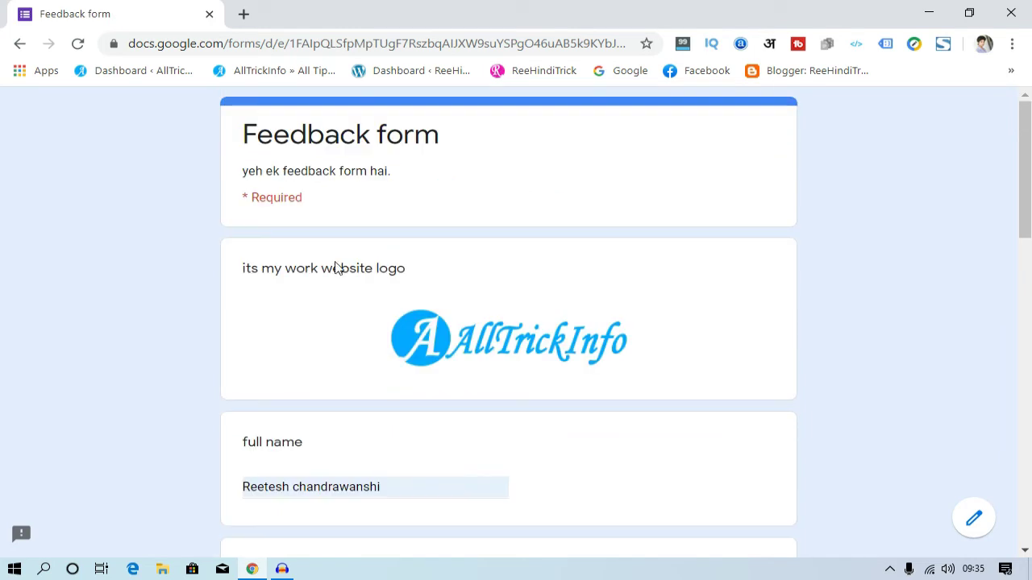
pyautogui.scroll(-4, 327, 338)
pyautogui.scroll(-9, 327, 387)
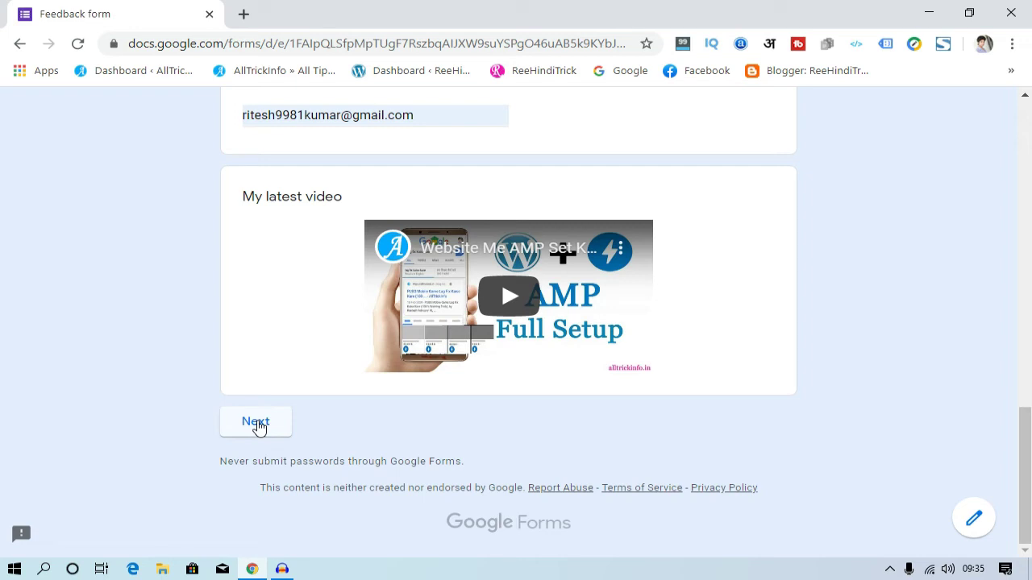
pyautogui.click(257, 427)
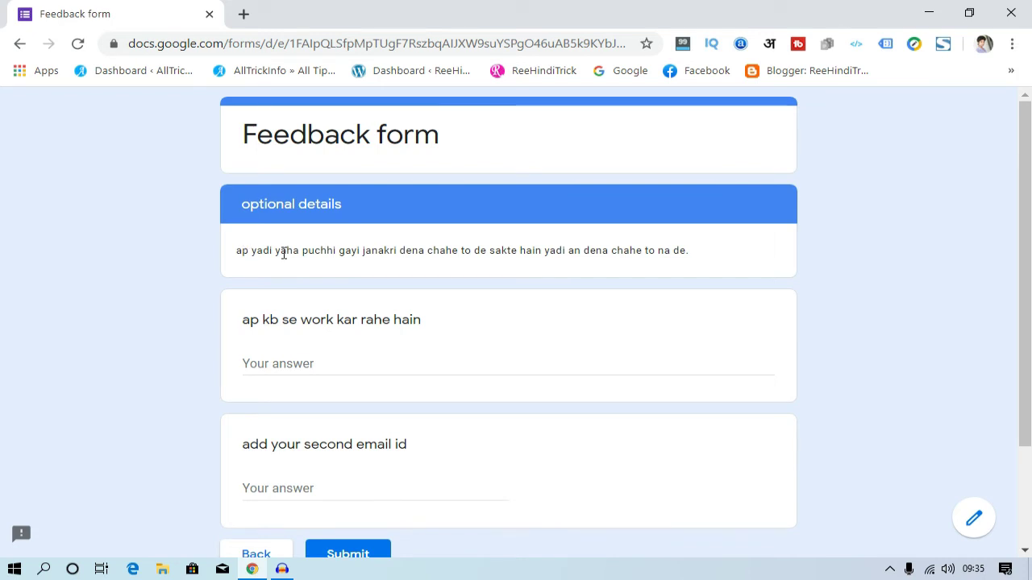
# Answer "ap kb se work kar rahe hain" with "bahut din ho gaye".
pyautogui.scroll(-2, 318, 281)
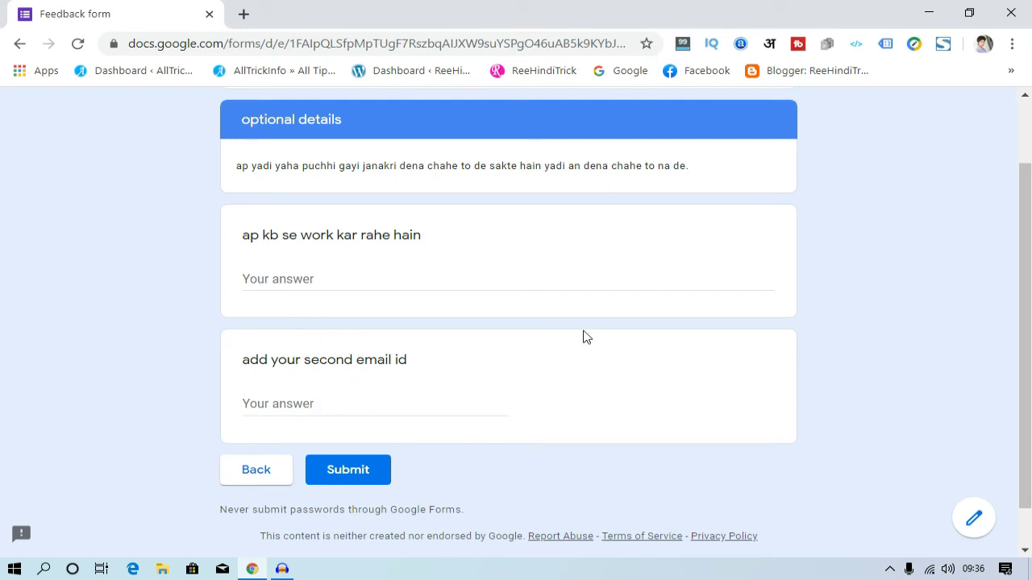
pyautogui.click(327, 276)
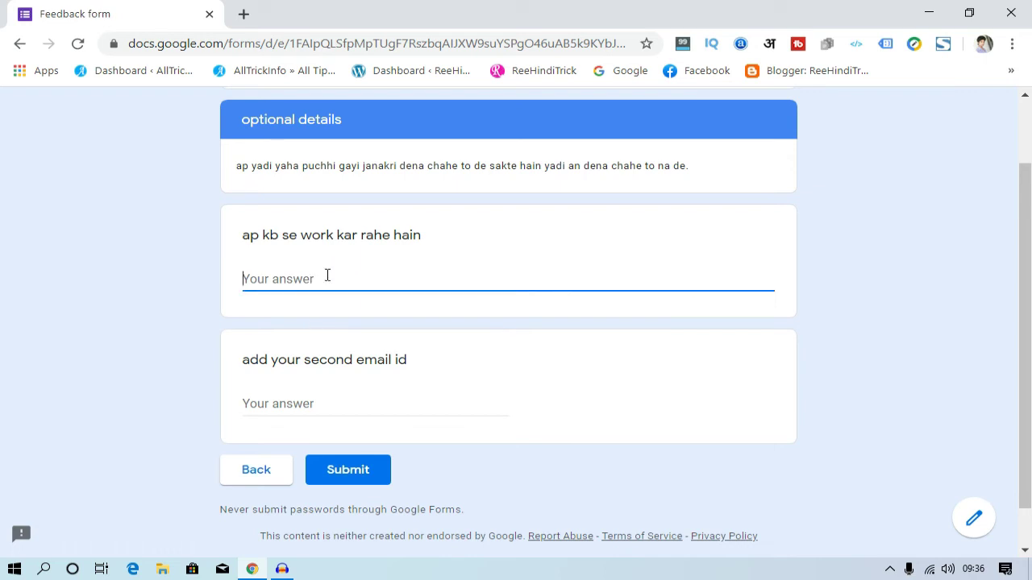
pyautogui.write('bahut din ho  hgaye')
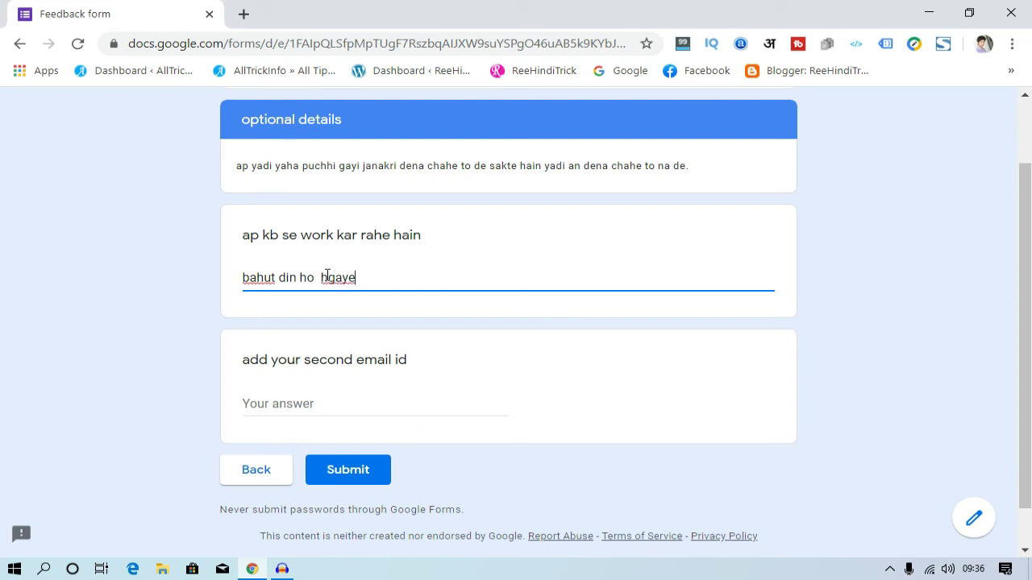
pyautogui.click(327, 276)
pyautogui.press('BackSpace')
pyautogui.press('BackSpace')
# Replace the answer to "ap kb se work kar rahe hain" with "2015 se".
pyautogui.moveTo(364, 283); pyautogui.dragTo(139, 304)
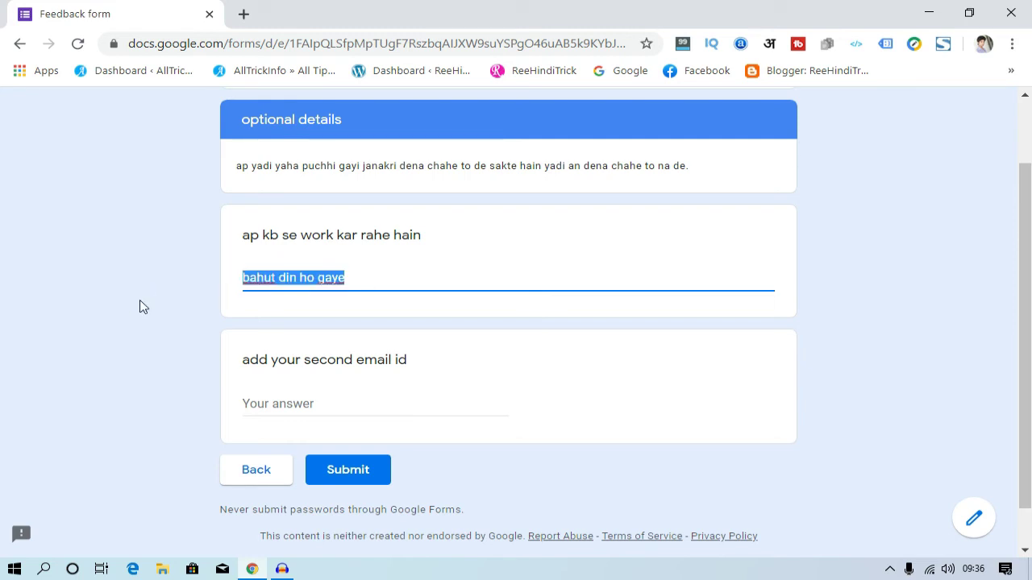
pyautogui.press('BackSpace')
pyautogui.write('20')
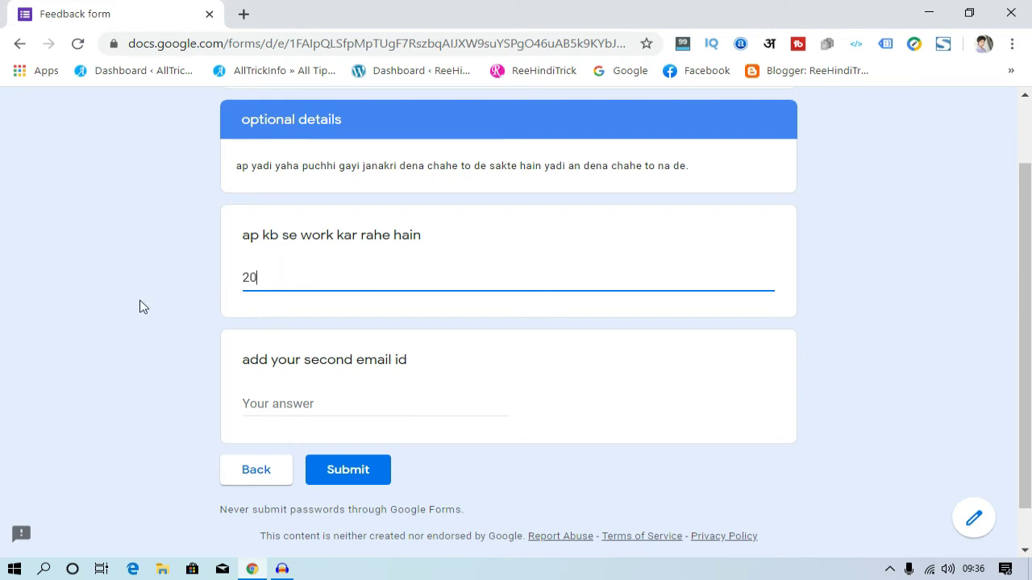
pyautogui.write('15 se')
pyautogui.click(278, 401)
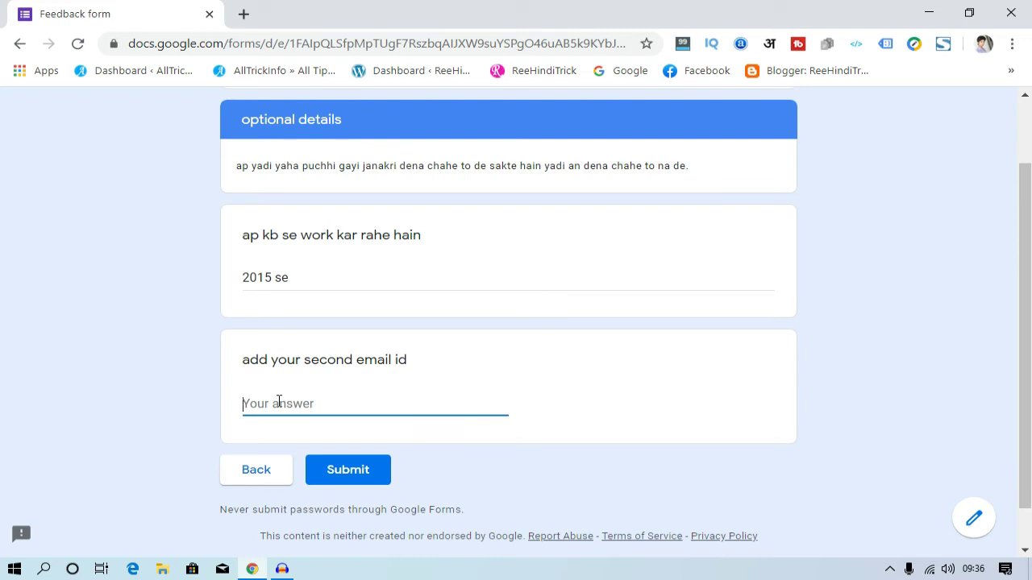
pyautogui.write('rdhfvugrgfgf')
pyautogui.moveTo(332, 412); pyautogui.dragTo(249, 428)
pyautogui.press('BackSpace')
pyautogui.click(135, 392)
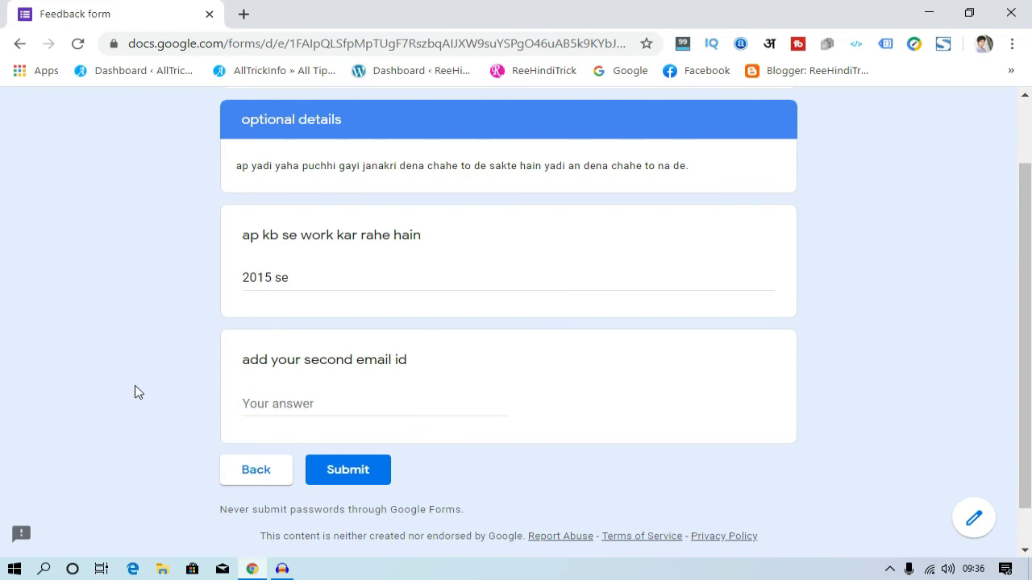
# Submit the response with the second email question left blank, and replace the form's tab with a new browser tab.
pyautogui.click(355, 474)
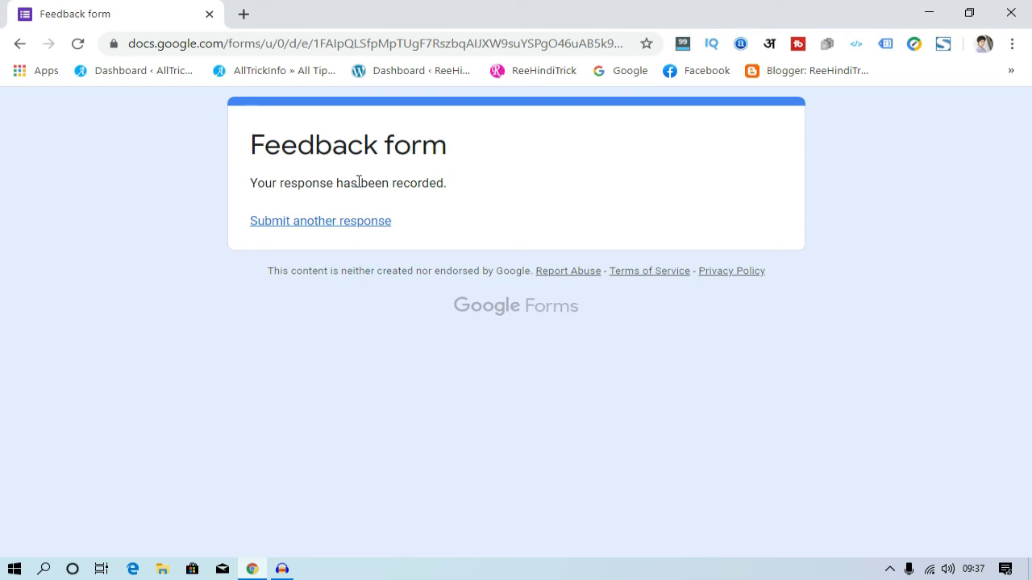
pyautogui.click(243, 14)
pyautogui.click(208, 16)
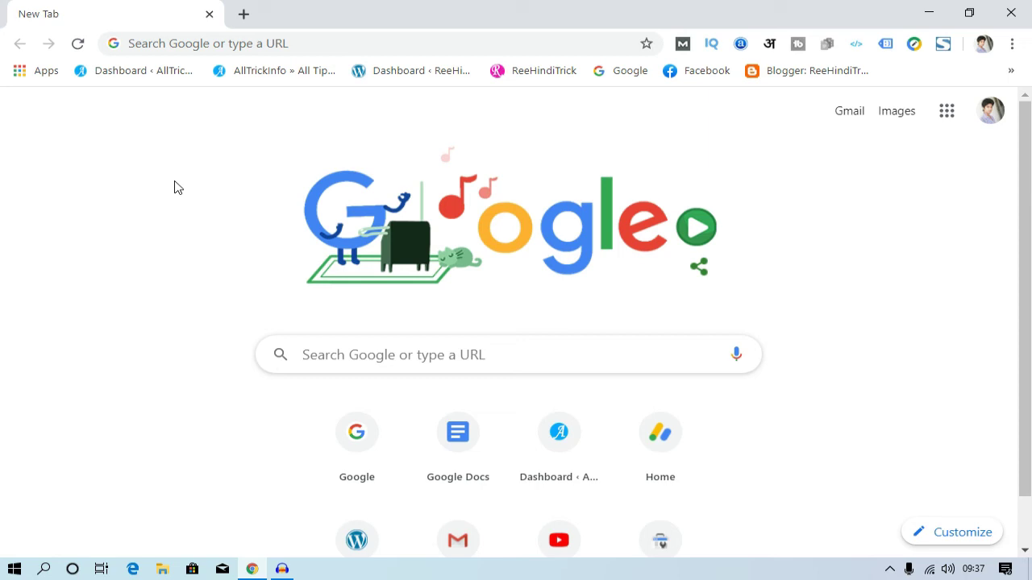
# Go to the Google Forms home page and open "Feedback form" for editing.
pyautogui.click(264, 45)
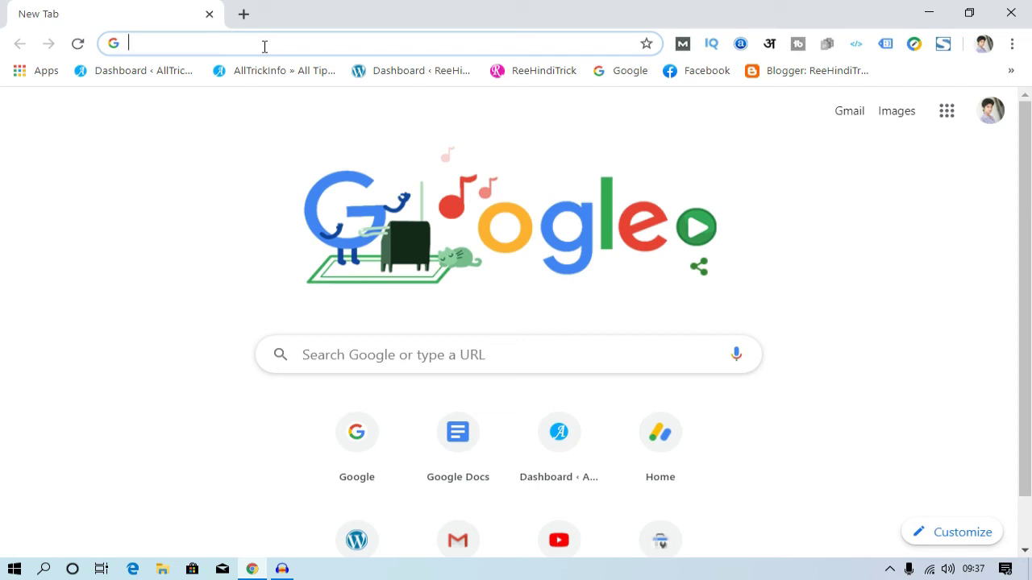
pyautogui.write('goo')
pyautogui.click(318, 274)
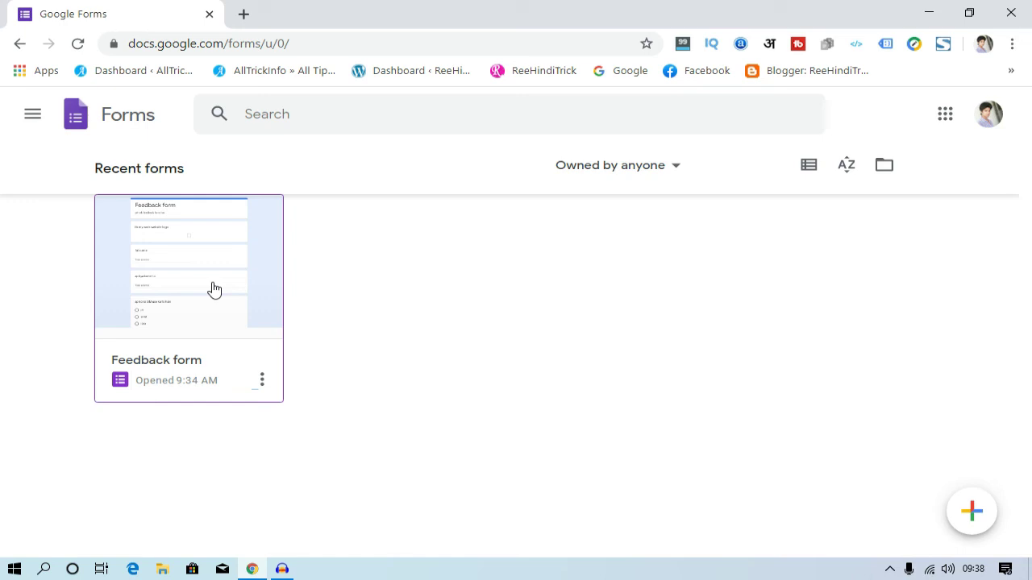
pyautogui.click(182, 369)
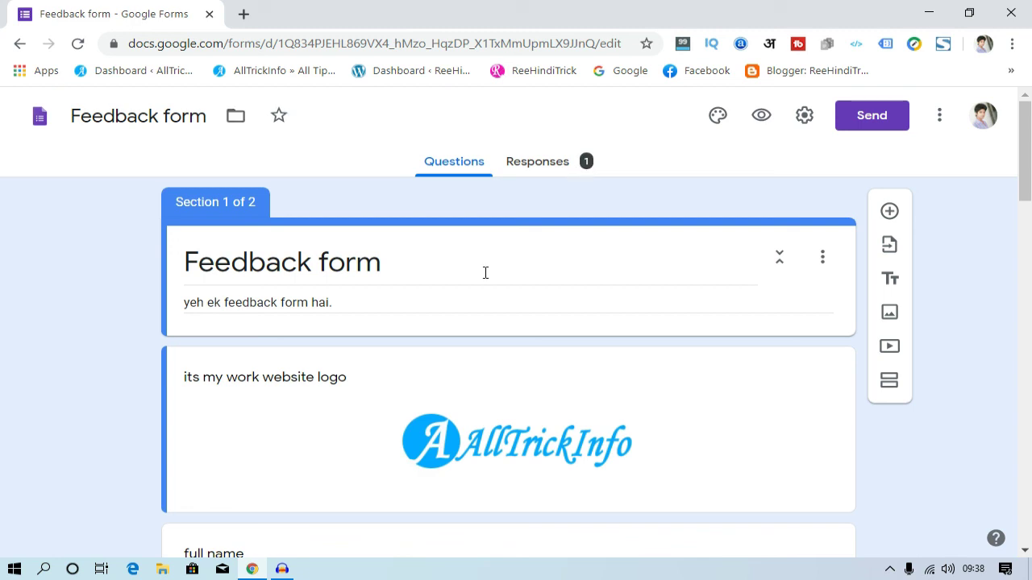
# Open the form's collected responses and examine the summary of answers to every question.
pyautogui.click(557, 170)
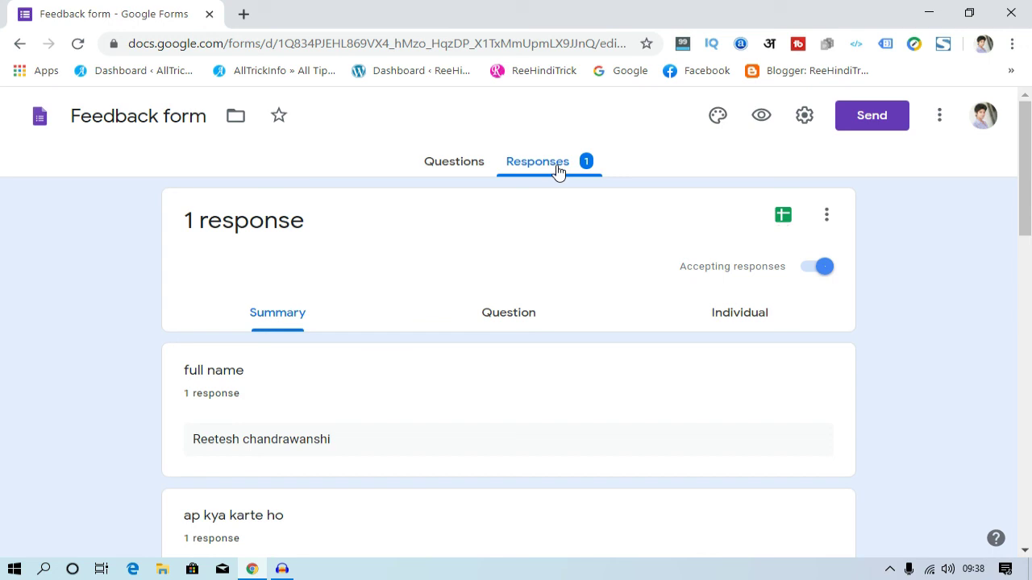
pyautogui.scroll(-1, 391, 363)
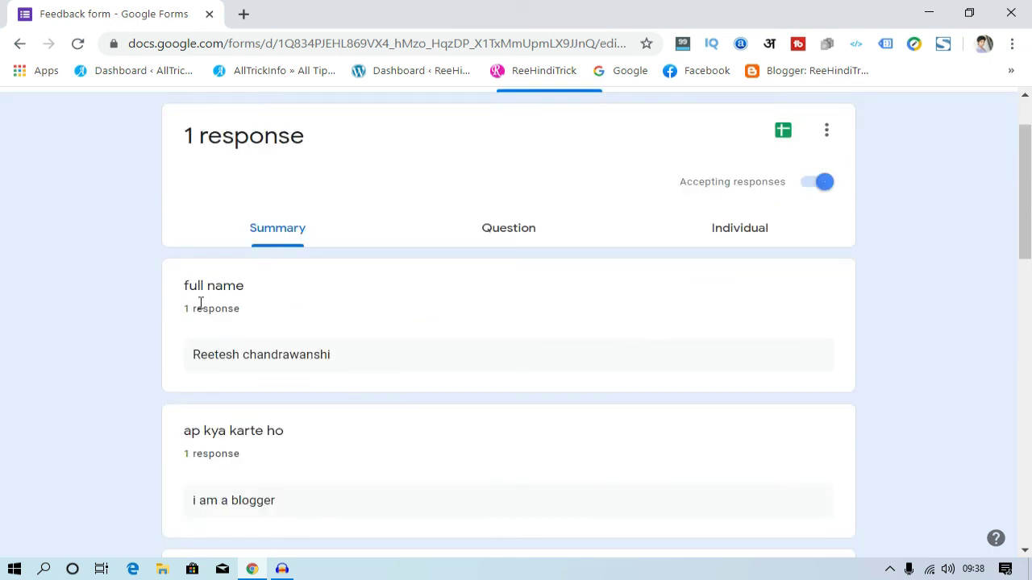
pyautogui.scroll(-2, 239, 318)
pyautogui.scroll(-1, 241, 323)
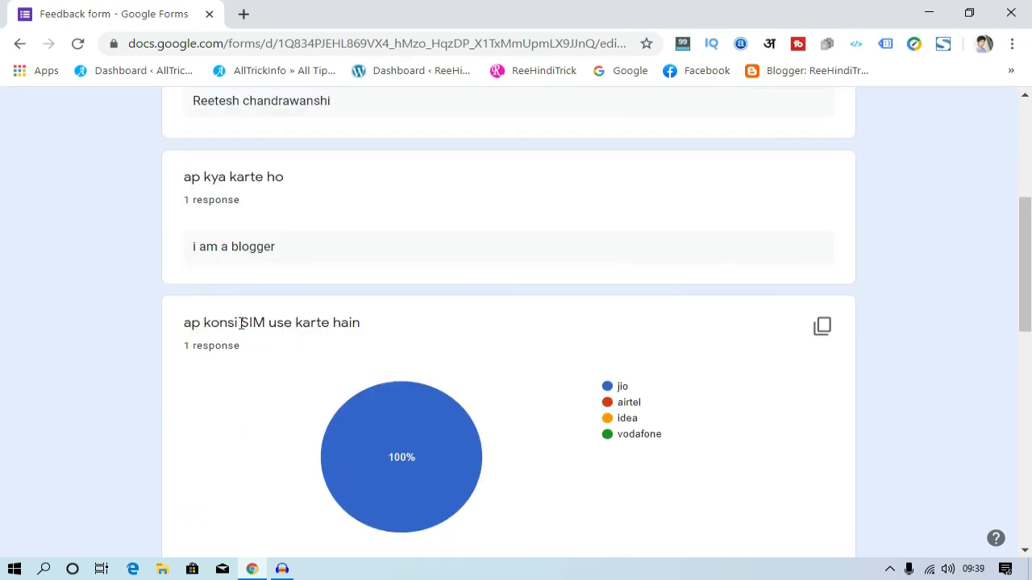
pyautogui.scroll(-2, 258, 347)
pyautogui.scroll(-2, 177, 359)
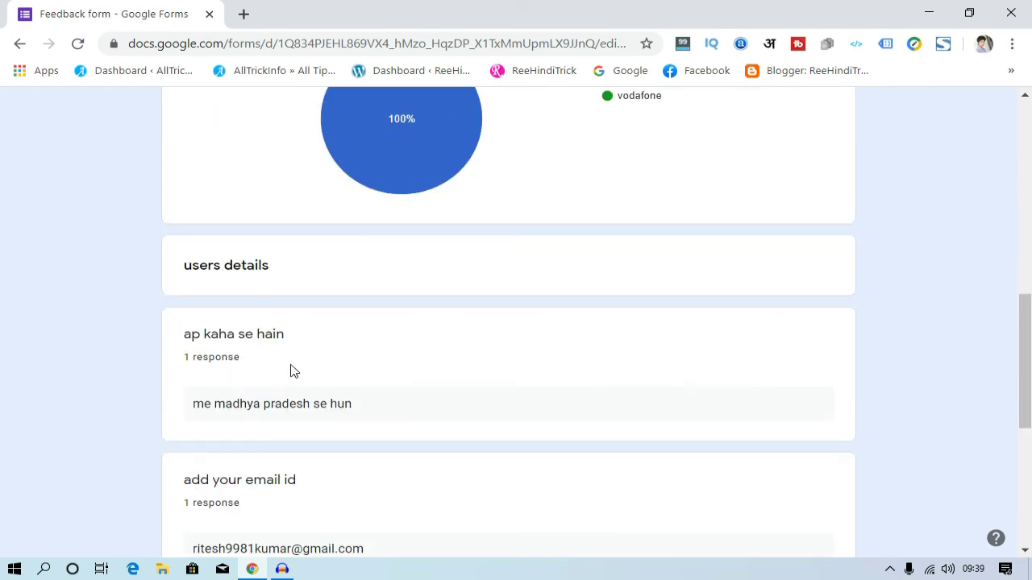
pyautogui.scroll(-3, 298, 387)
pyautogui.scroll(10, 322, 442)
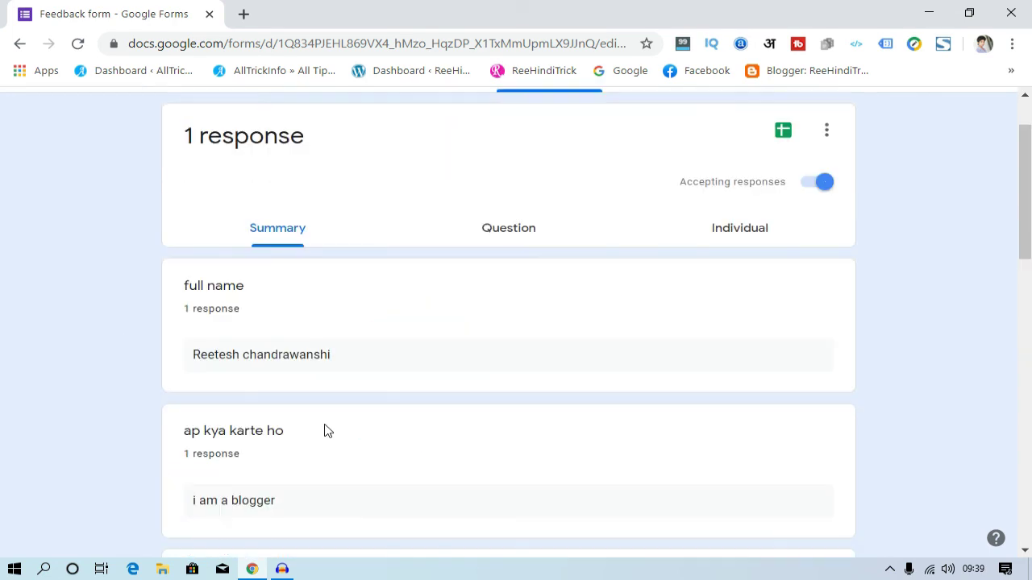
# View the responses question by question, selecting the question "ap kaha se hain".
pyautogui.click(516, 233)
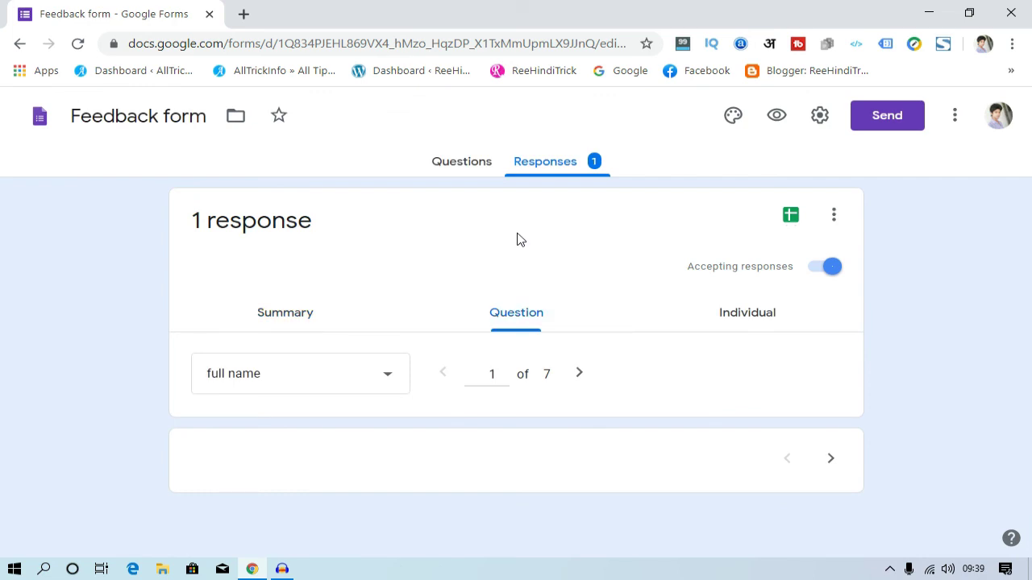
pyautogui.scroll(-3, 362, 384)
pyautogui.scroll(3, 371, 360)
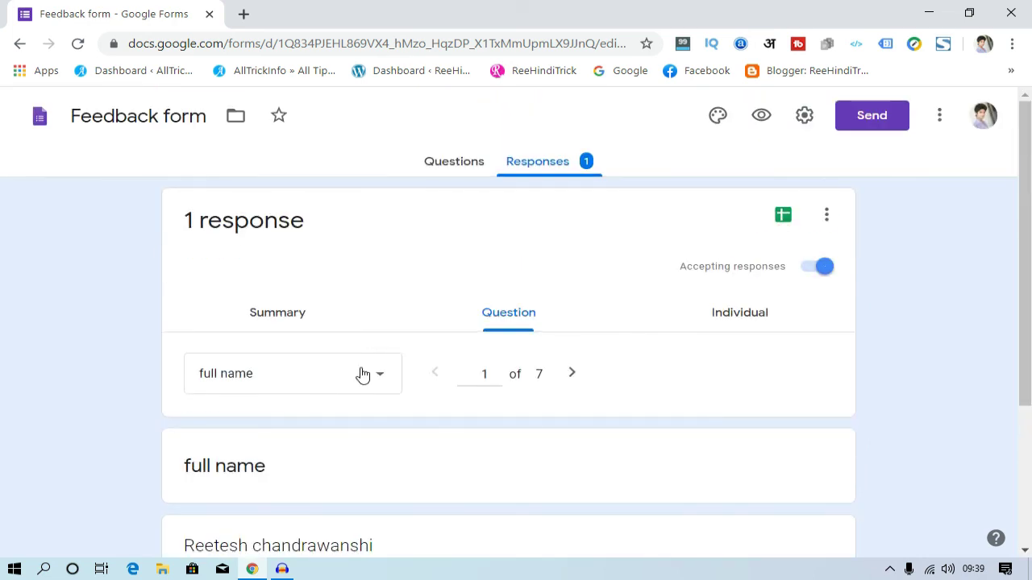
pyautogui.click(362, 373)
pyautogui.click(269, 395)
pyautogui.scroll(-2, 389, 377)
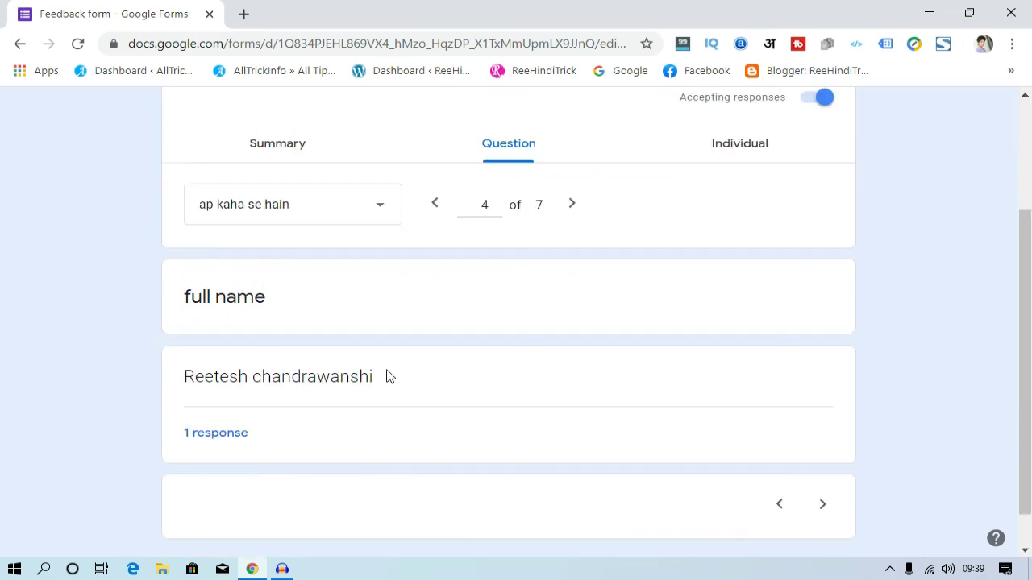
pyautogui.scroll(2, 330, 419)
# Examine the complete individual response from start to end, and return to the form's questions.
pyautogui.click(717, 316)
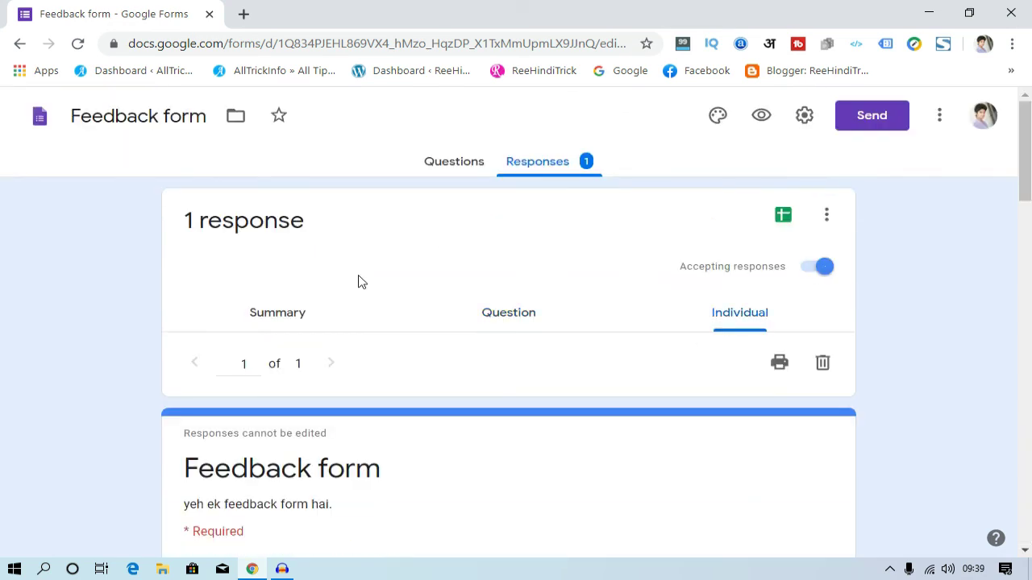
pyautogui.scroll(-6, 751, 323)
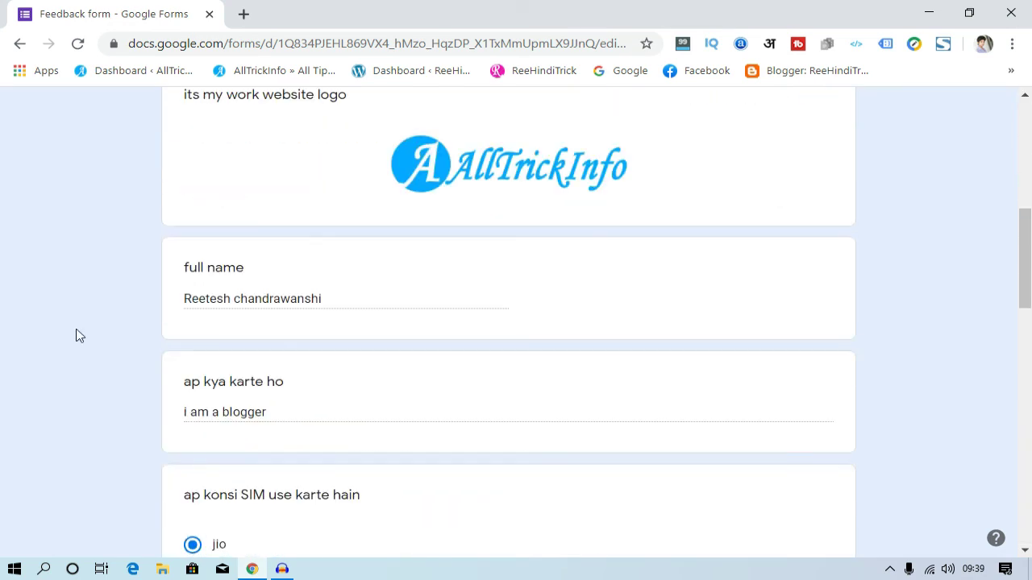
pyautogui.scroll(-5, 330, 357)
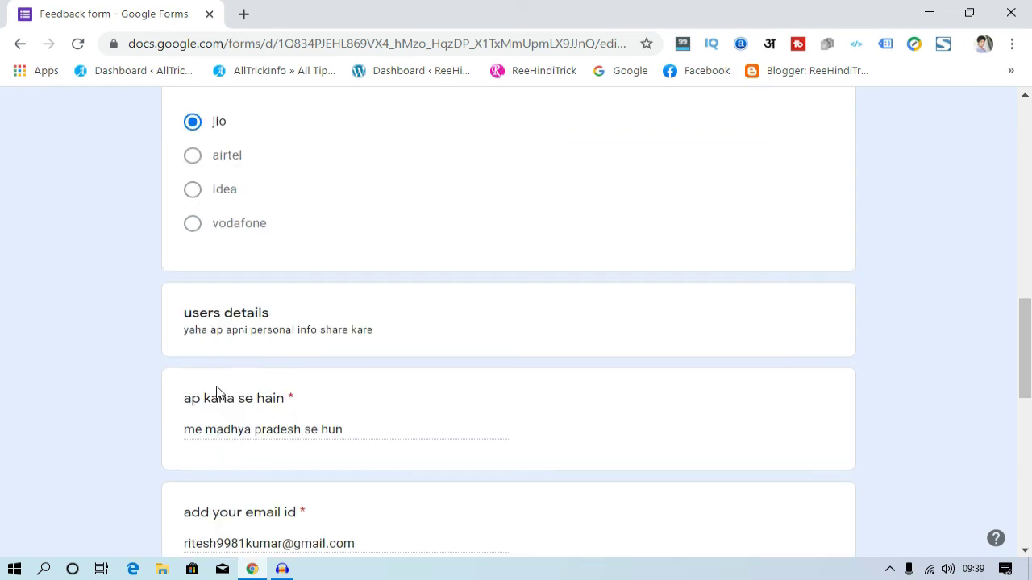
pyautogui.scroll(-9, 700, 410)
pyautogui.scroll(10, 645, 443)
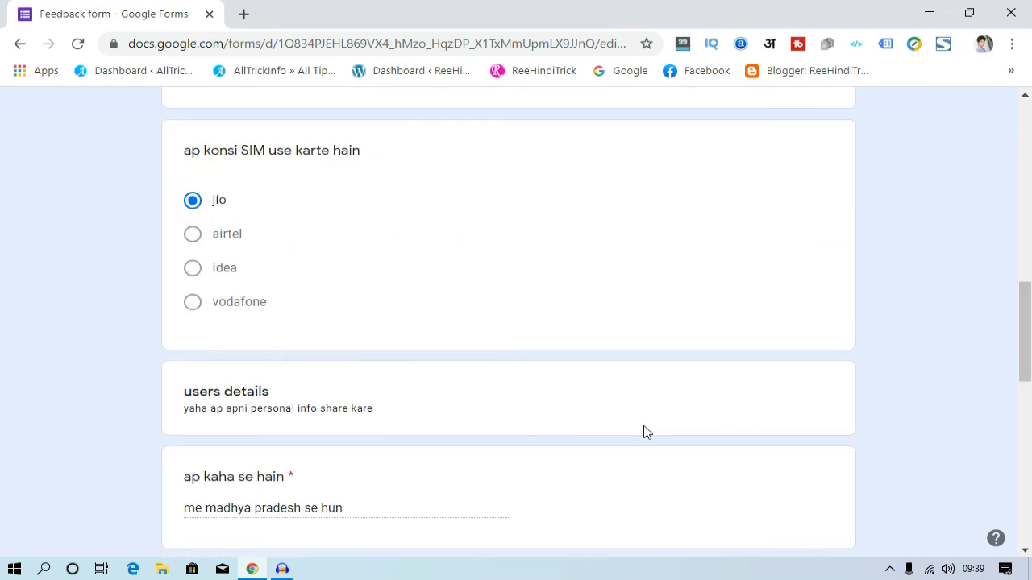
pyautogui.scroll(11, 643, 432)
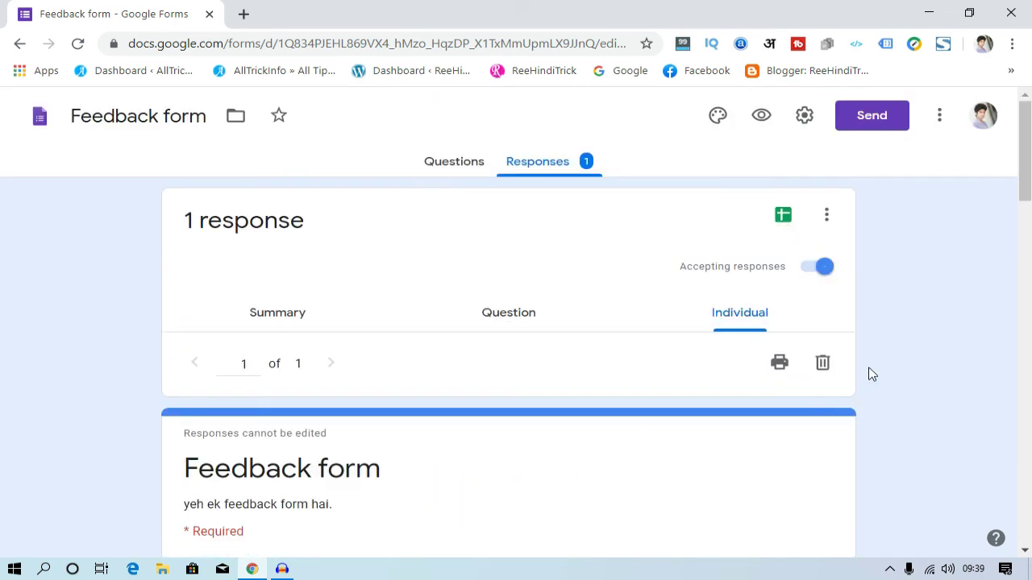
pyautogui.click(467, 172)
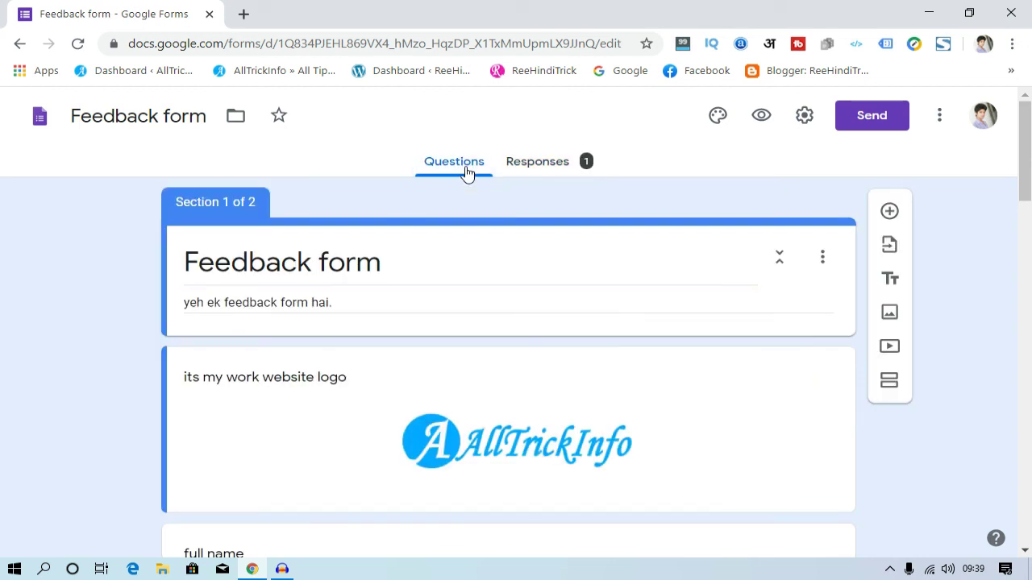